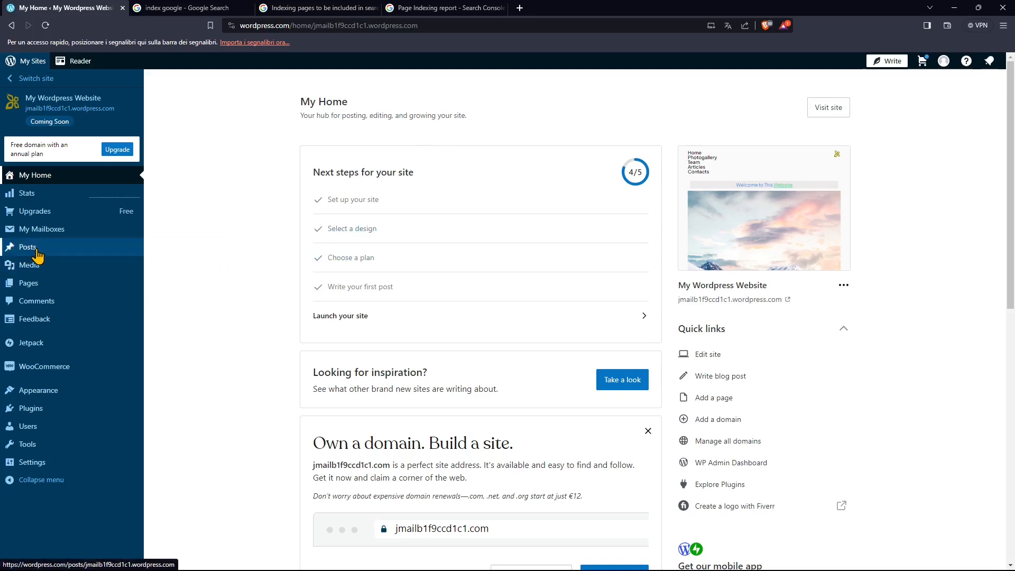
Open the published post titled New Post from the site's list of posts.
mouse_move(38, 256)
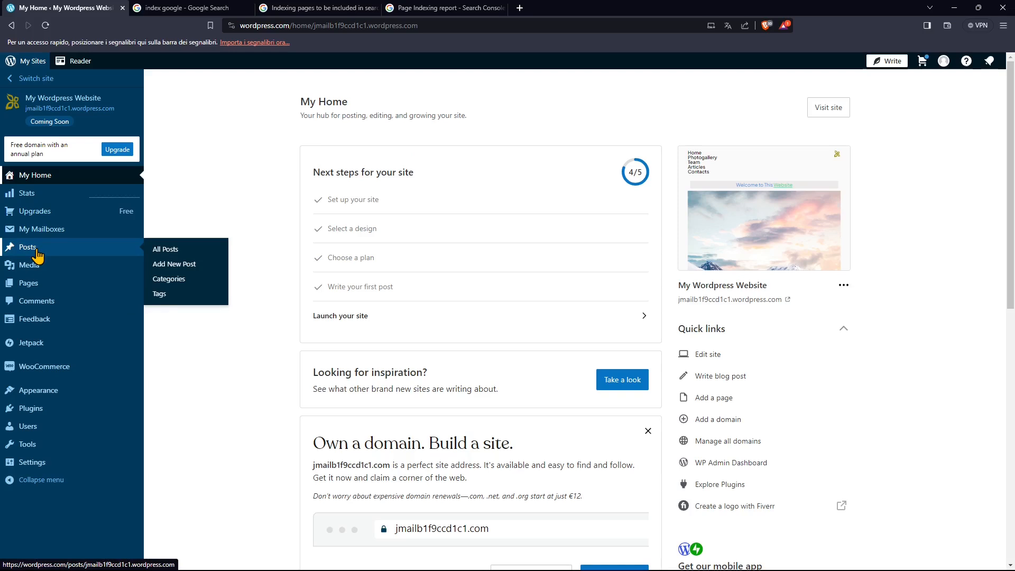
click(38, 256)
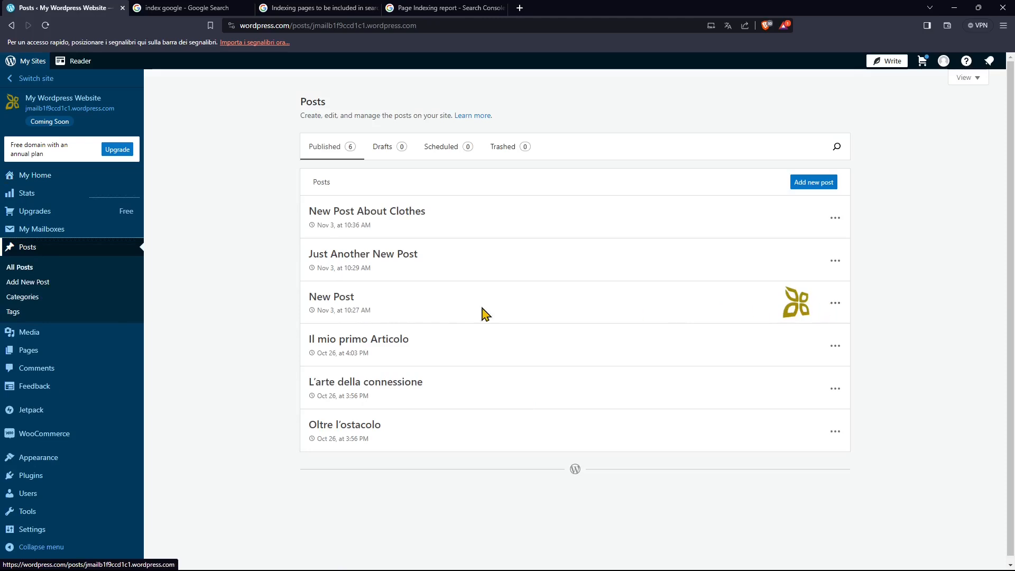
click(335, 298)
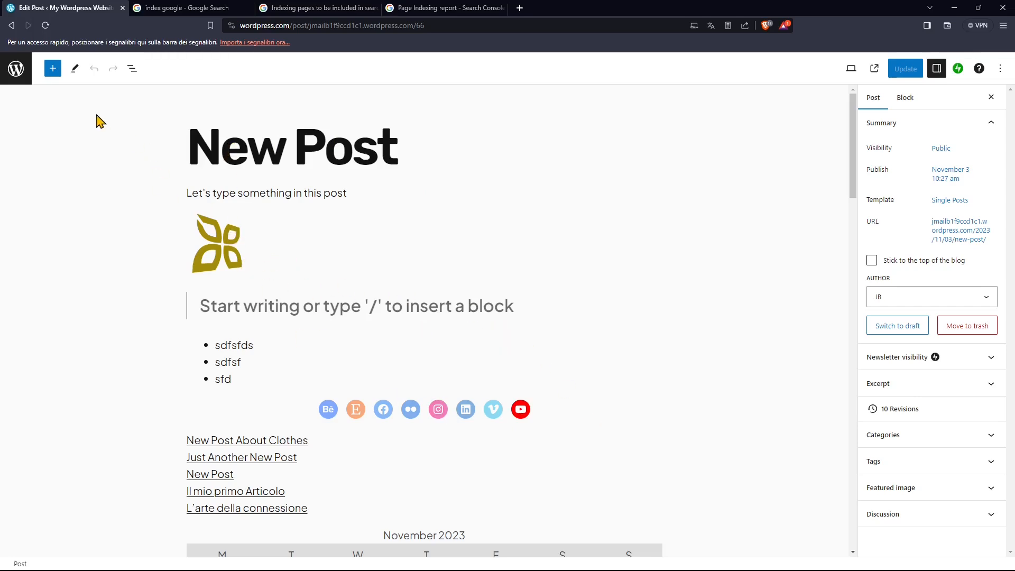
Examine the post's content from the calendar through the slideshow, embedded video, blog posts and post carousel, advancing the slideshow by one image.
scroll(402, 354, down, 8)
scroll(433, 385, down, 6)
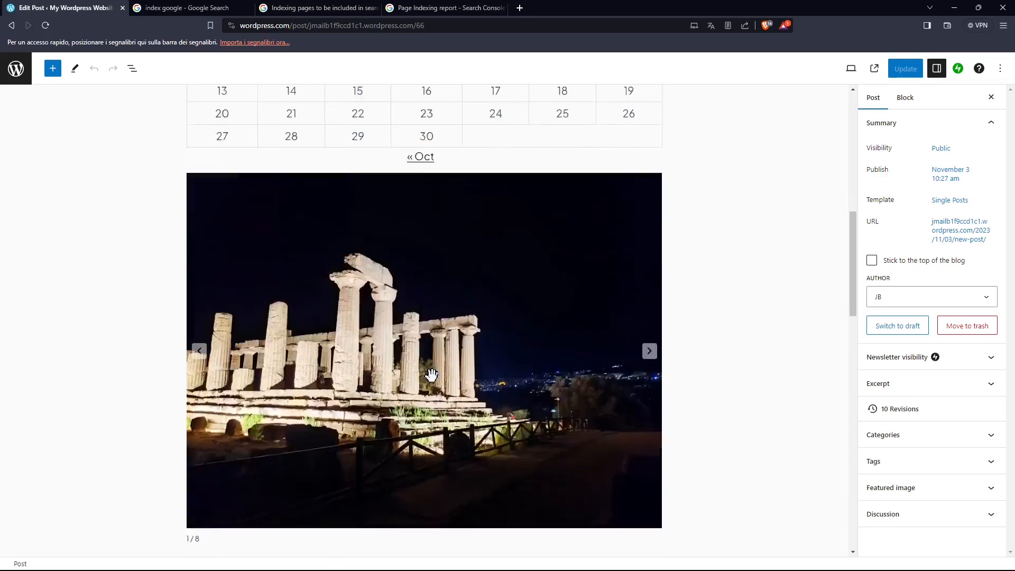
scroll(605, 281, up, 3)
click(652, 306)
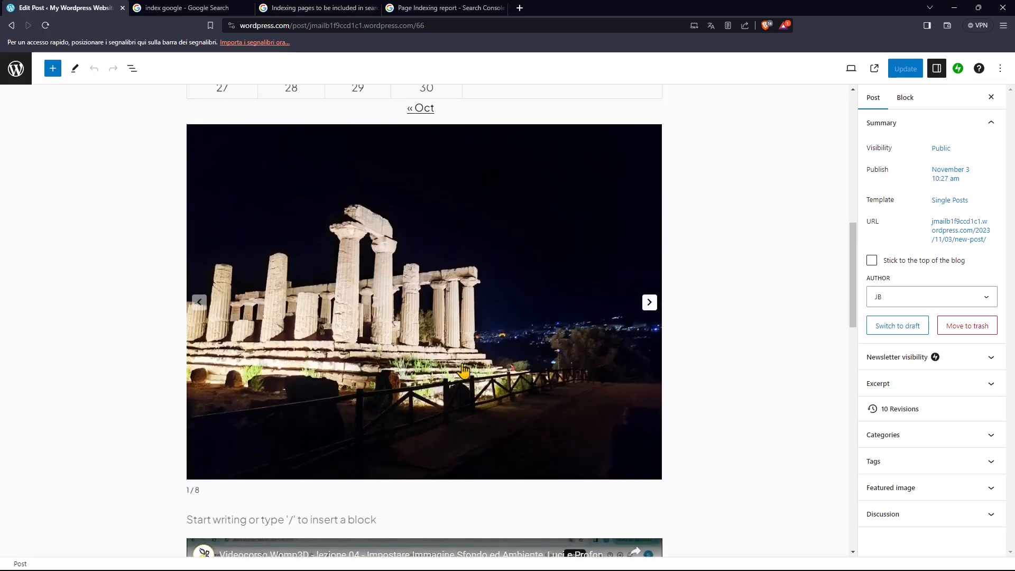
scroll(472, 364, down, 4)
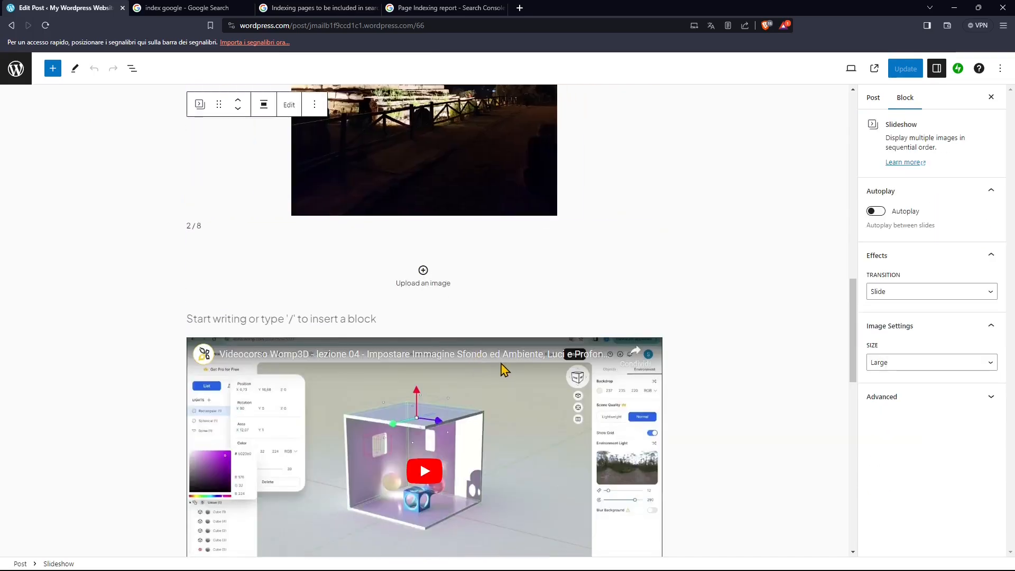
scroll(453, 374, down, 3)
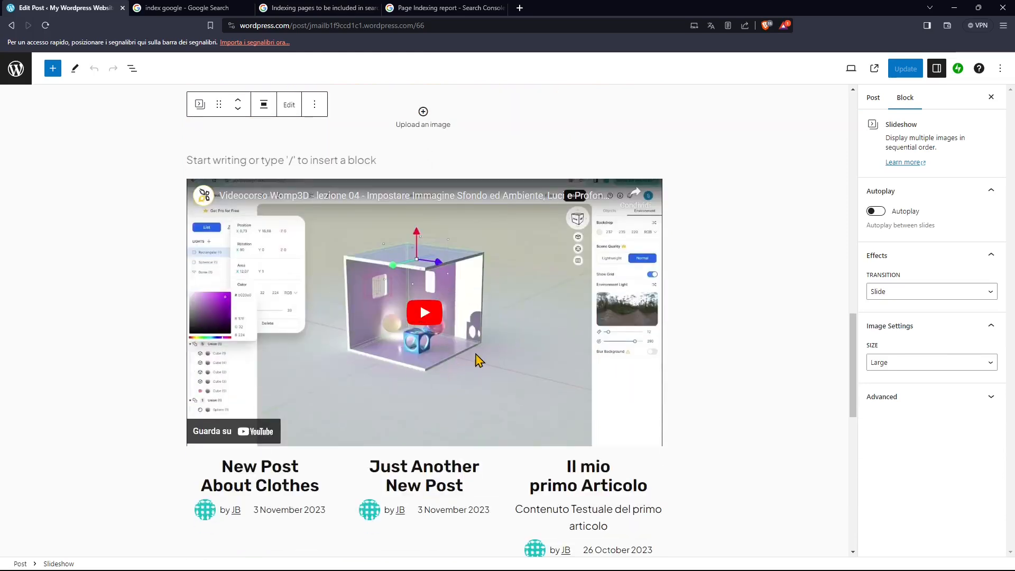
scroll(714, 403, down, 3)
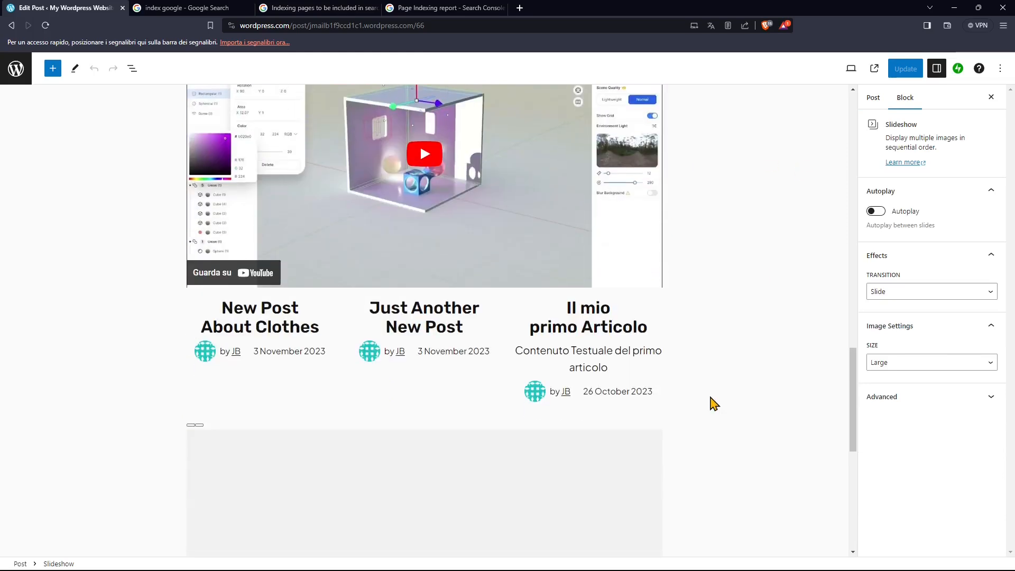
scroll(413, 401, down, 2)
scroll(438, 249, down, 3)
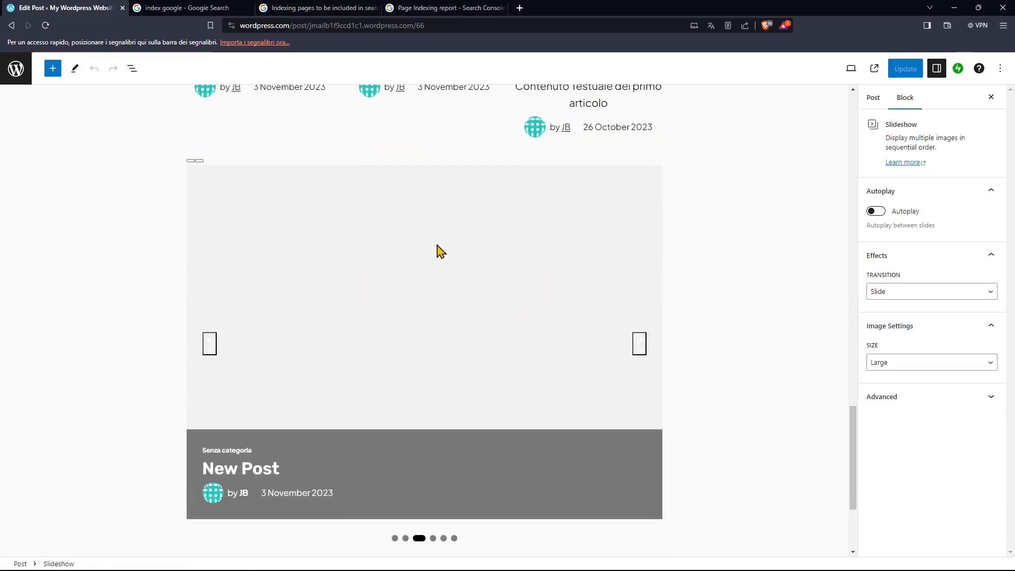
scroll(437, 248, down, 2)
scroll(523, 461, up, 5)
scroll(523, 461, up, 15)
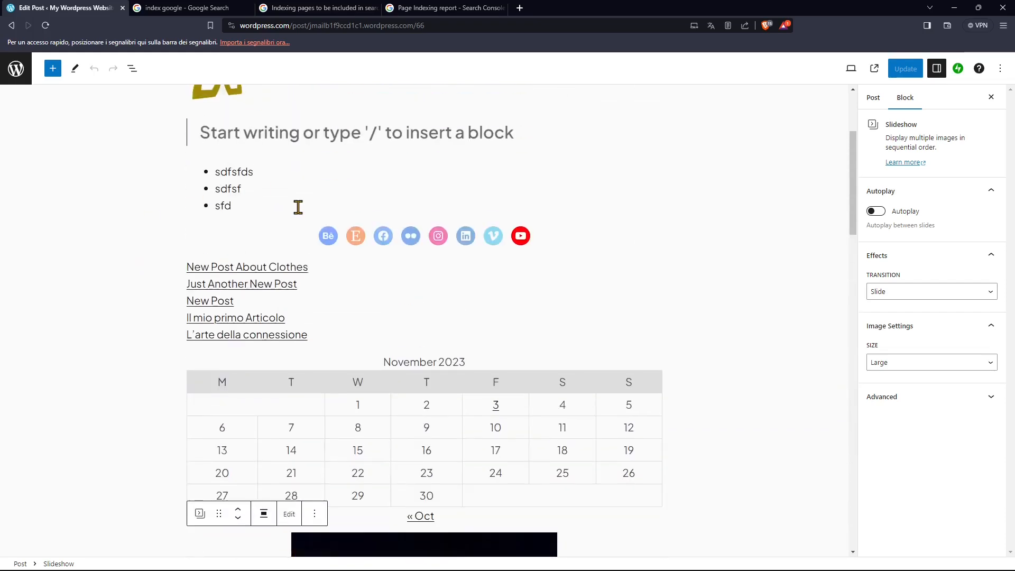
Browse the available blocks from text to widgets in the block library, and return to the list of posts.
click(15, 68)
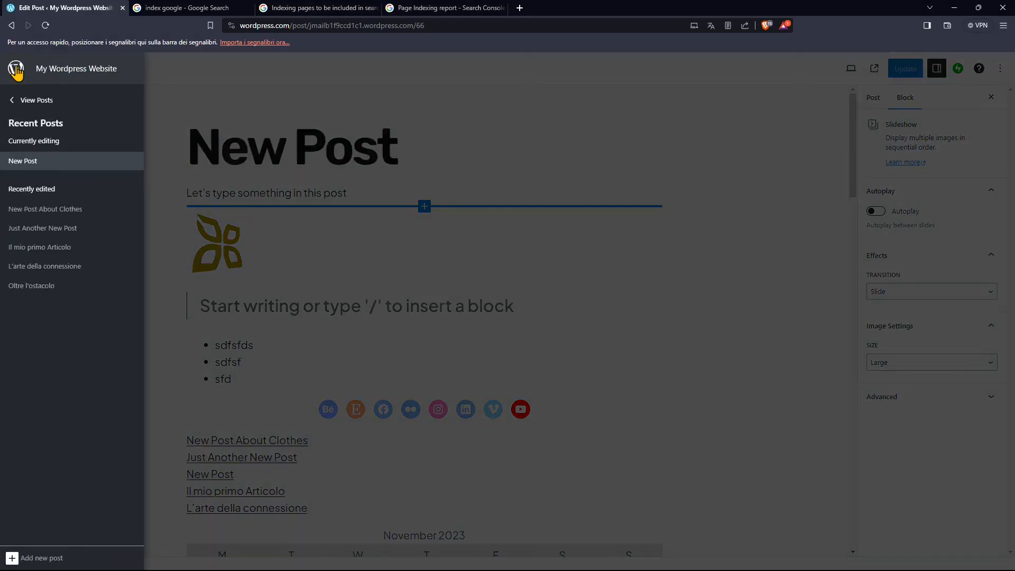
click(17, 69)
click(52, 69)
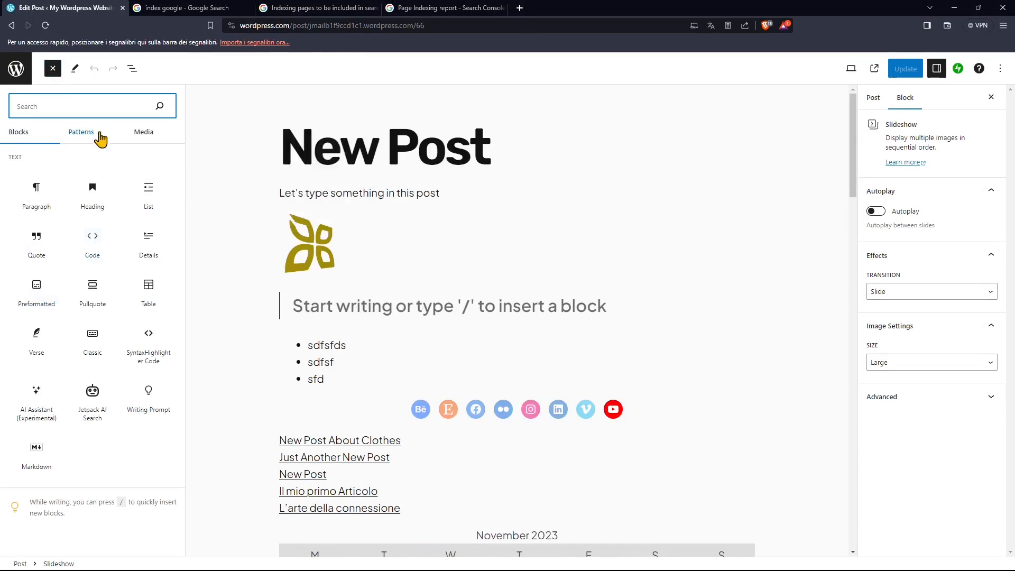
scroll(401, 341, down, 7)
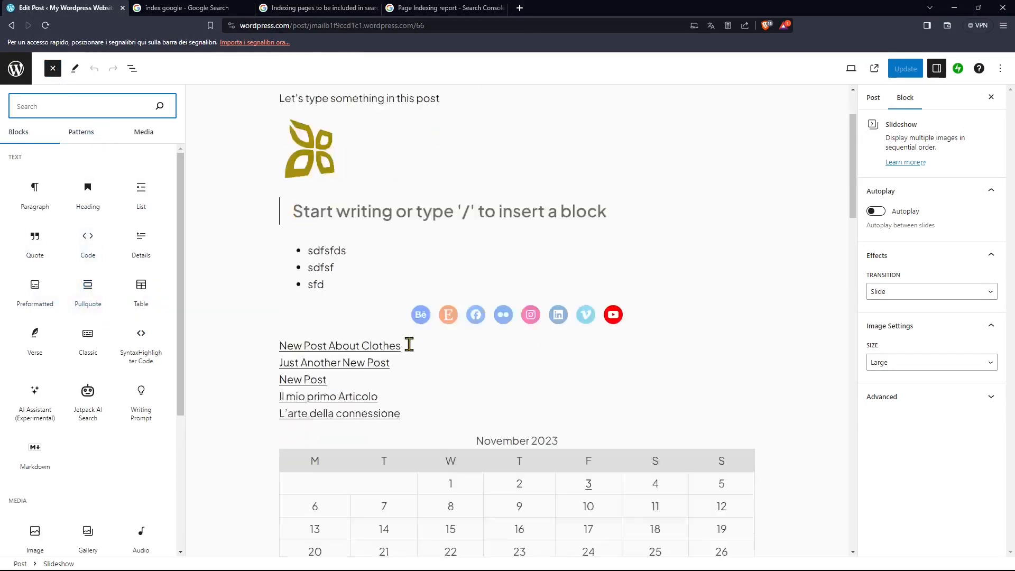
scroll(79, 267, down, 10)
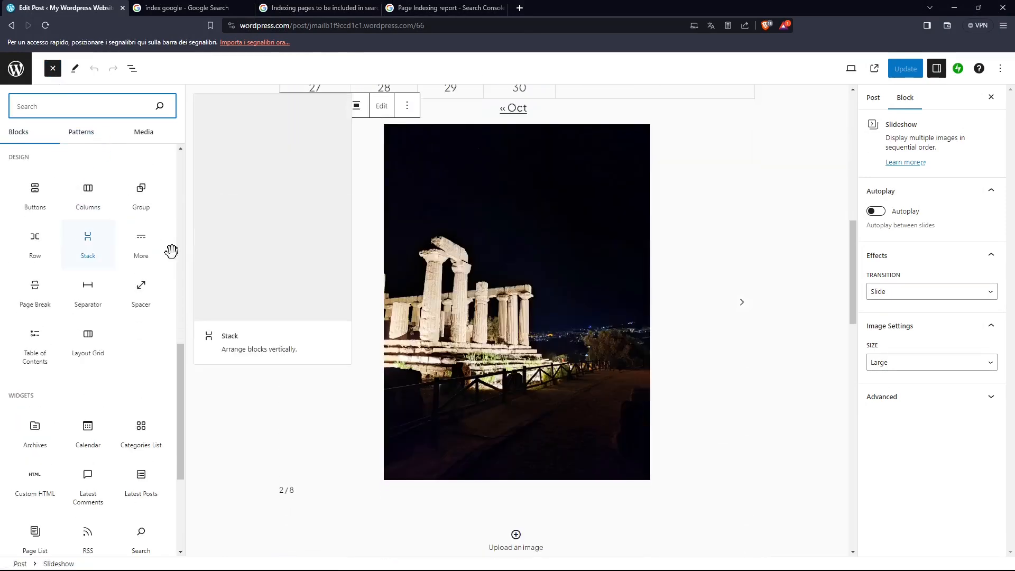
scroll(627, 310, down, 4)
scroll(626, 310, down, 5)
scroll(129, 249, down, 5)
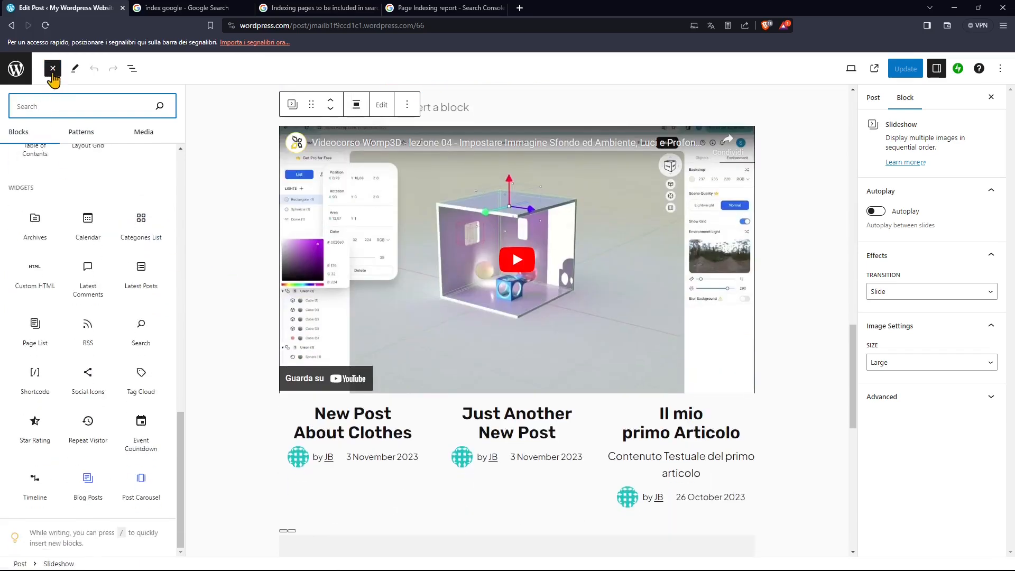
click(53, 68)
click(16, 68)
click(31, 103)
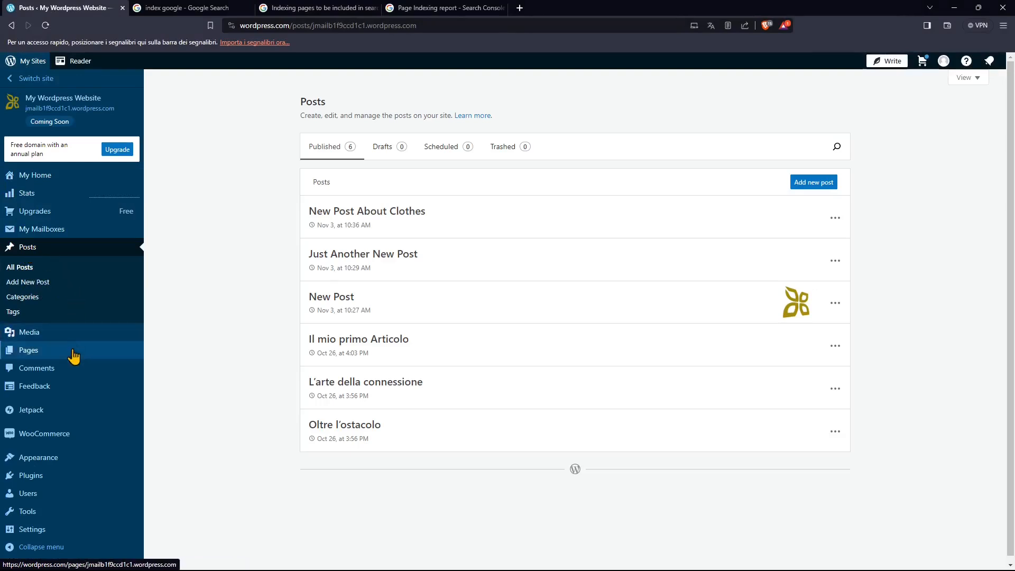
Return to My Home and launch the site.
mouse_move(60, 466)
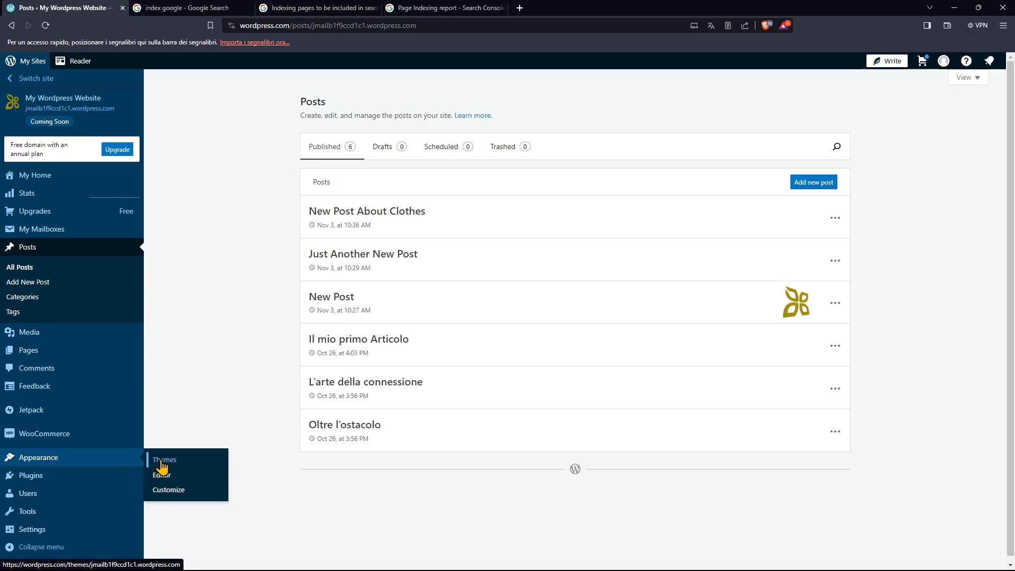
click(37, 179)
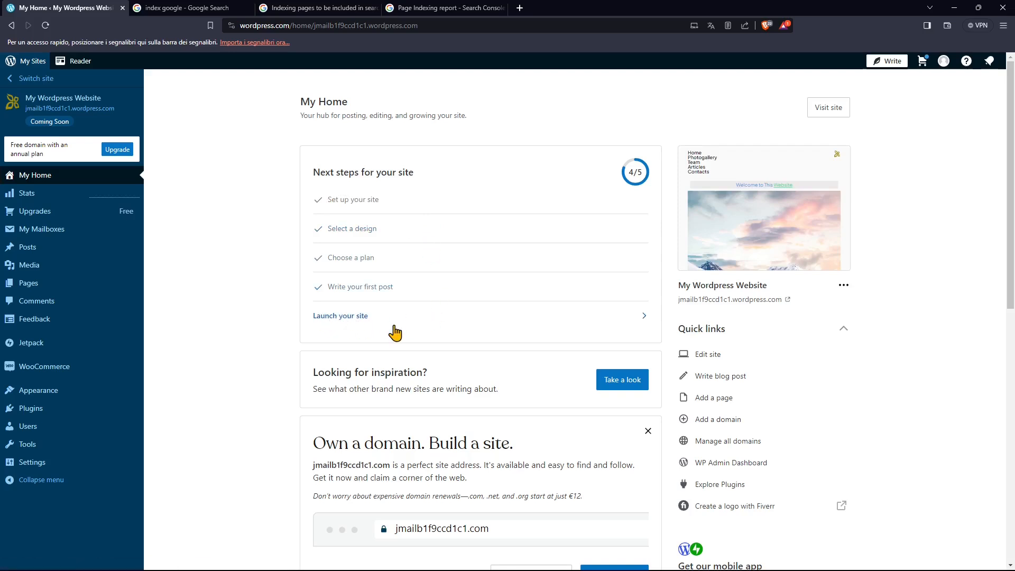
click(333, 321)
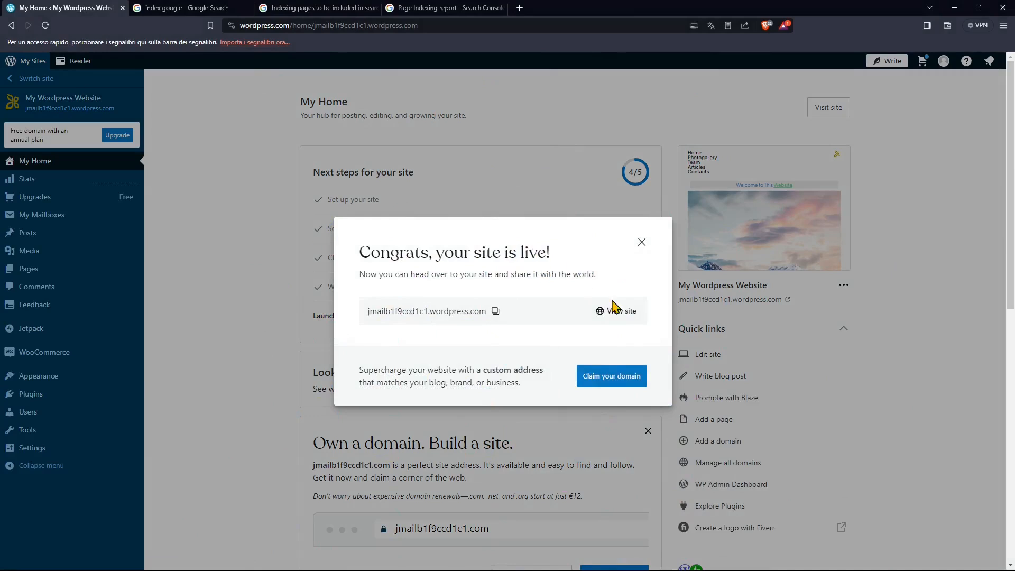
Start claiming a custom domain for the launched site and search for the domain name yourwebsite.
mouse_move(484, 312)
mouse_down()
mouse_move(373, 312)
mouse_move(493, 317)
mouse_up()
click(440, 312)
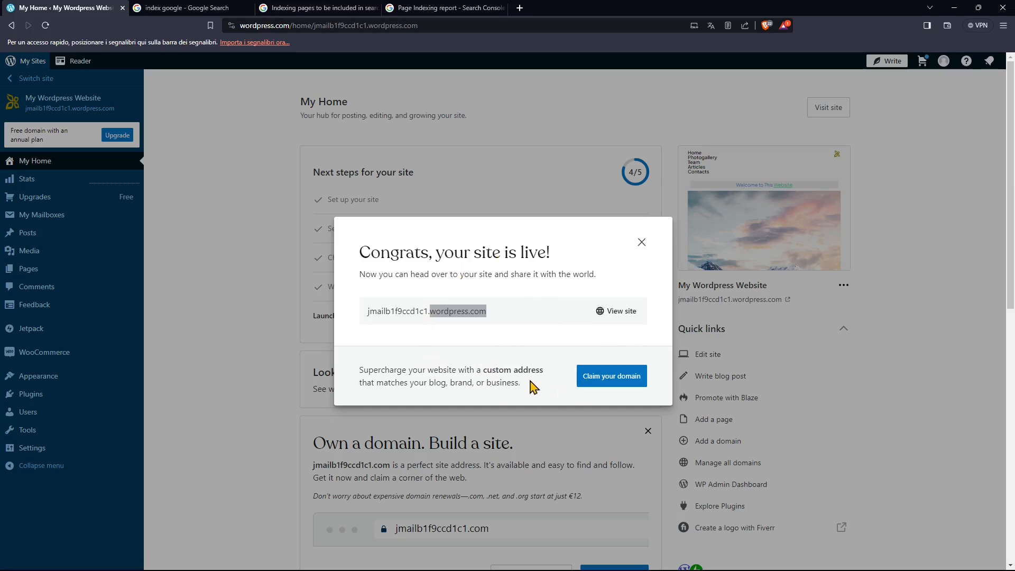
click(609, 385)
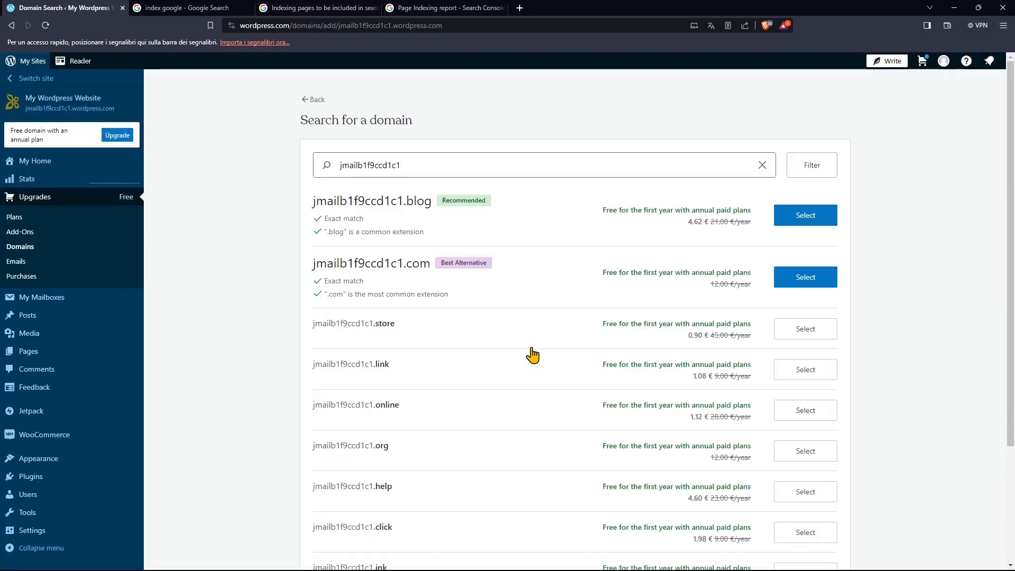
drag(401, 165, 331, 174)
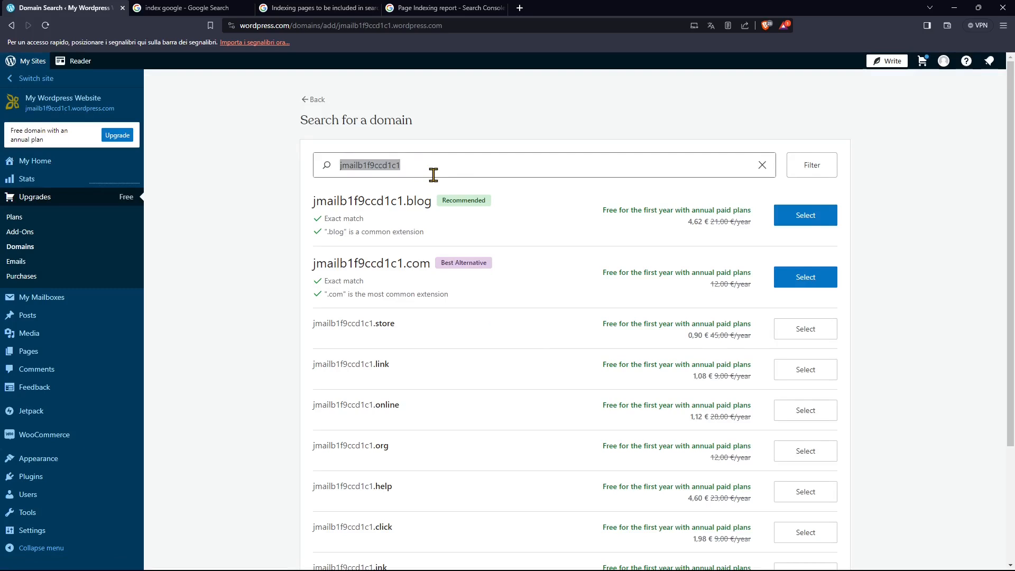
text(youtrweg)
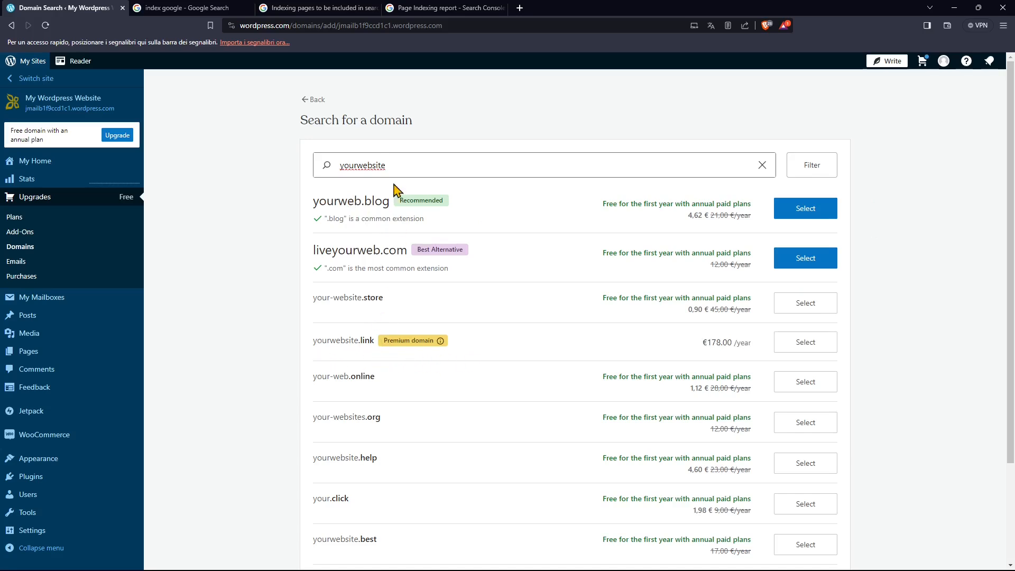
Review the suggested domains and their yearly prices, and return to My Home.
scroll(538, 478, down, 2)
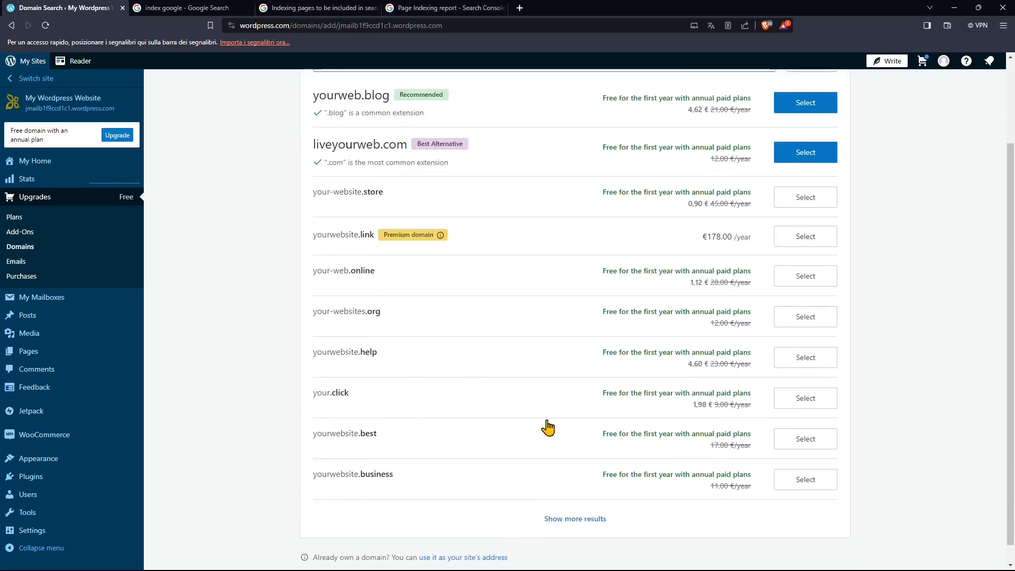
scroll(553, 455, up, 2)
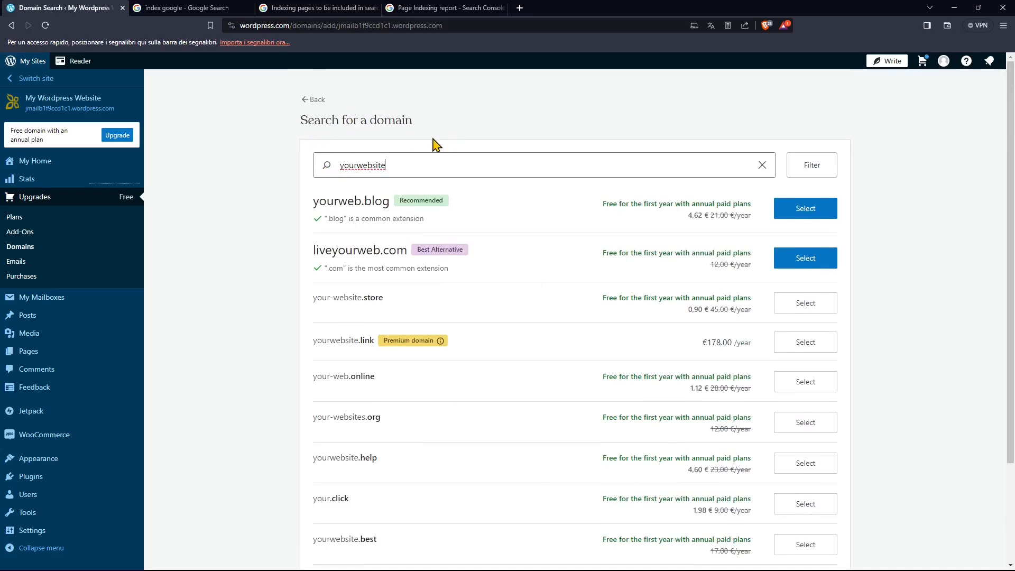
double_click(391, 123)
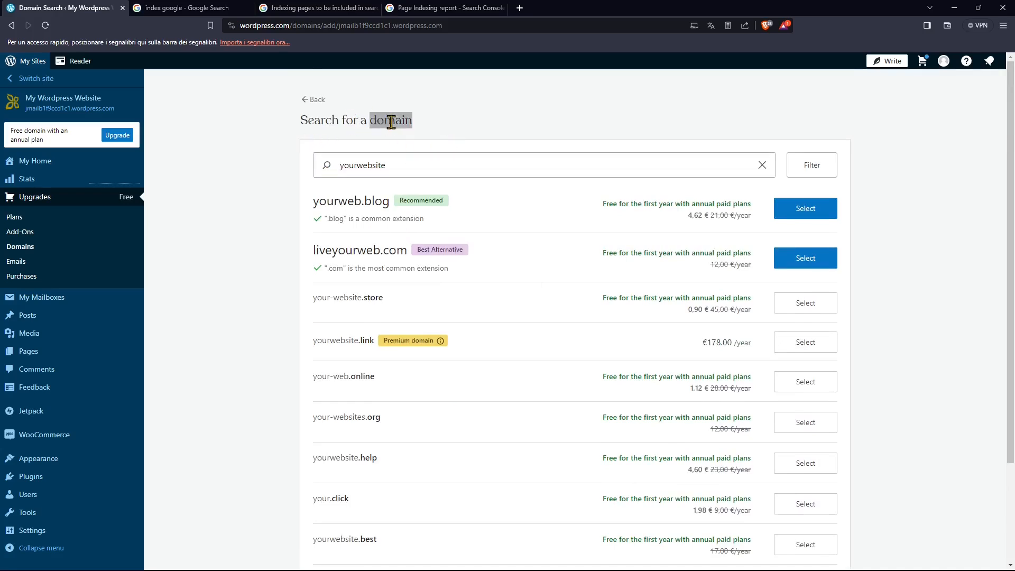
click(387, 125)
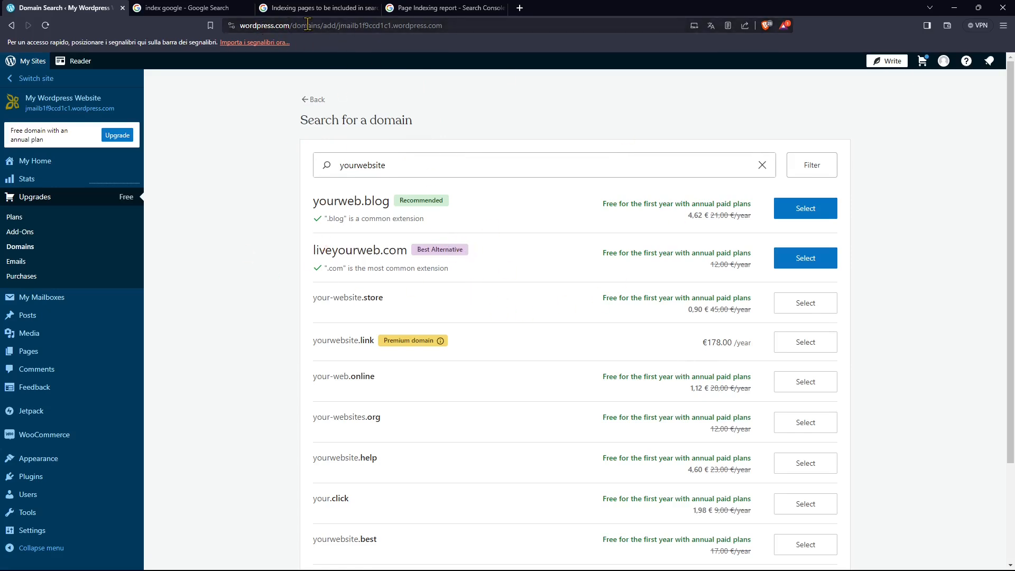
click(312, 99)
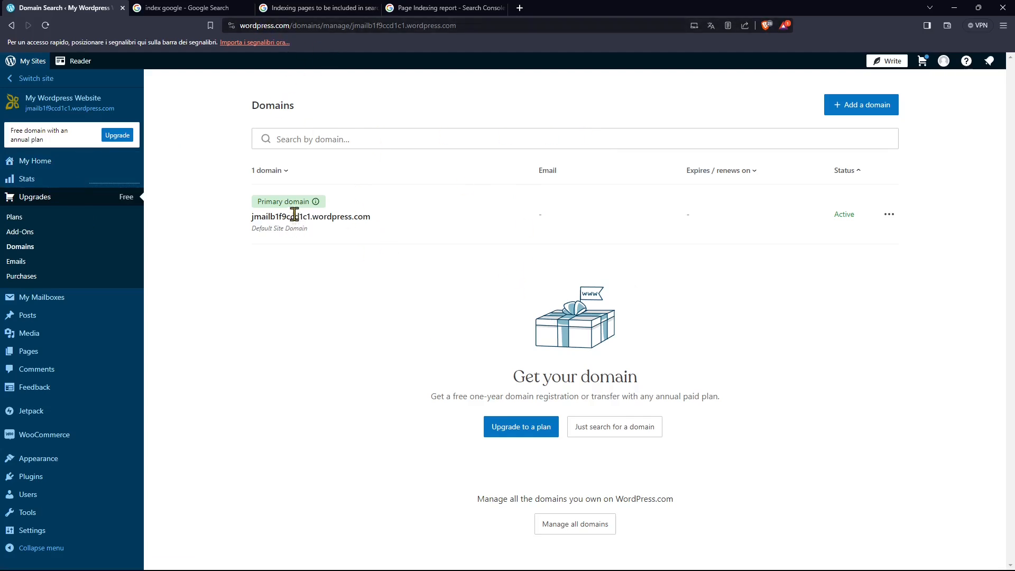
click(35, 163)
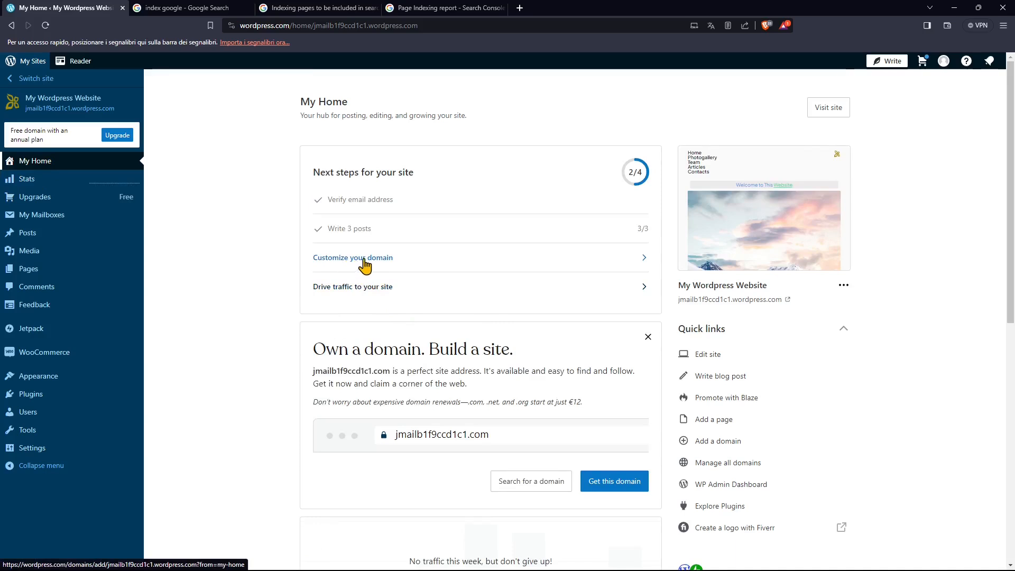
Open the domain search from My Home, review the domain, plan and purchase stages, and return to My Home.
scroll(365, 265, down, 1)
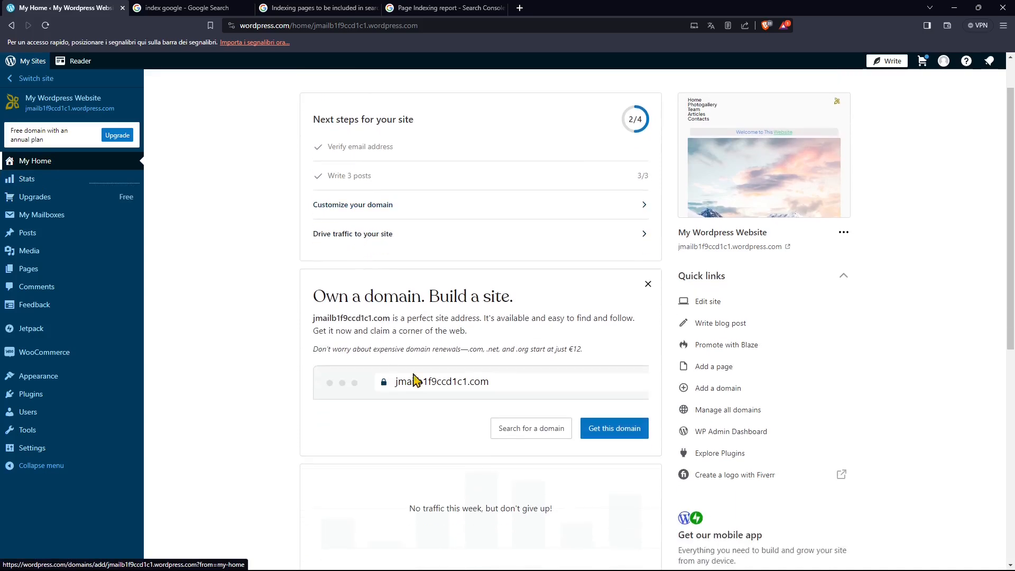
click(521, 433)
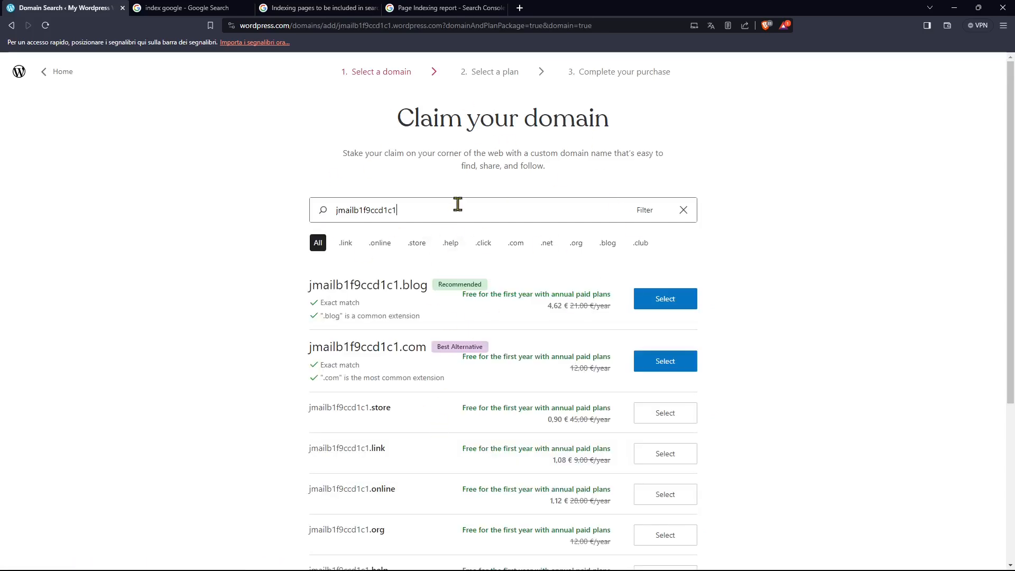
drag(384, 74, 432, 84)
click(516, 74)
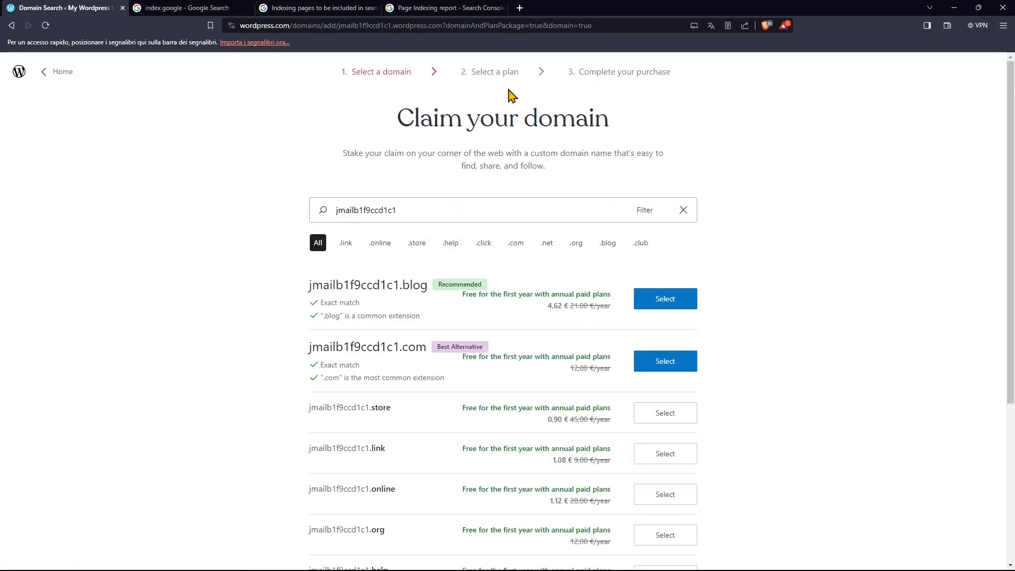
drag(513, 73, 470, 74)
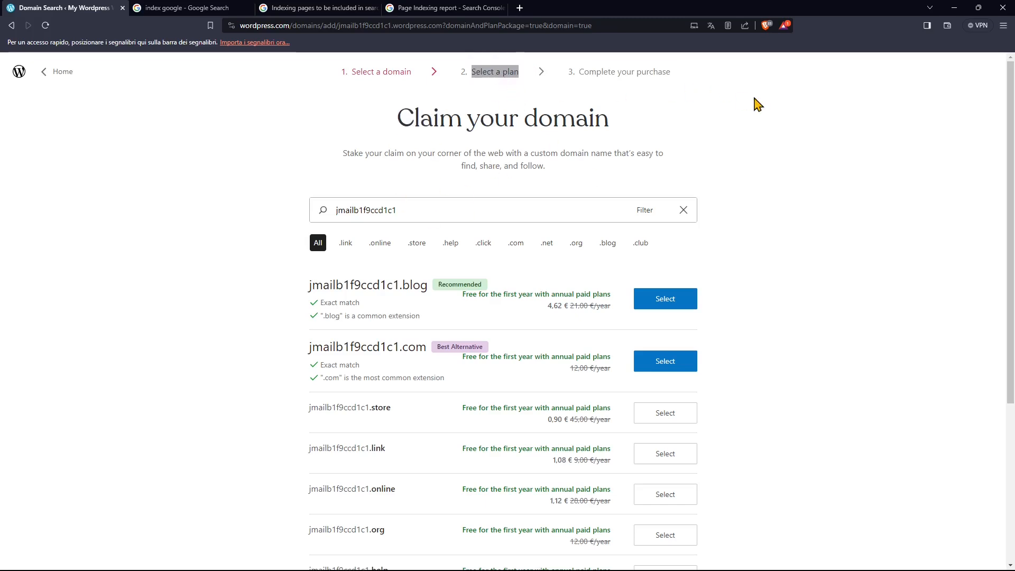
click(641, 75)
drag(710, 67, 680, 102)
click(577, 62)
key(alt+Left)
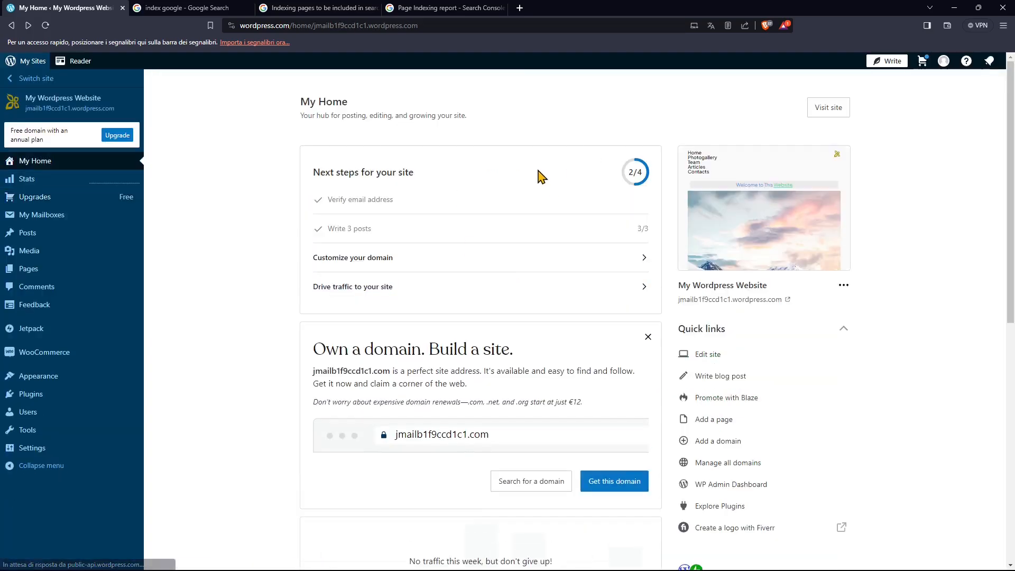
scroll(539, 179, down, 5)
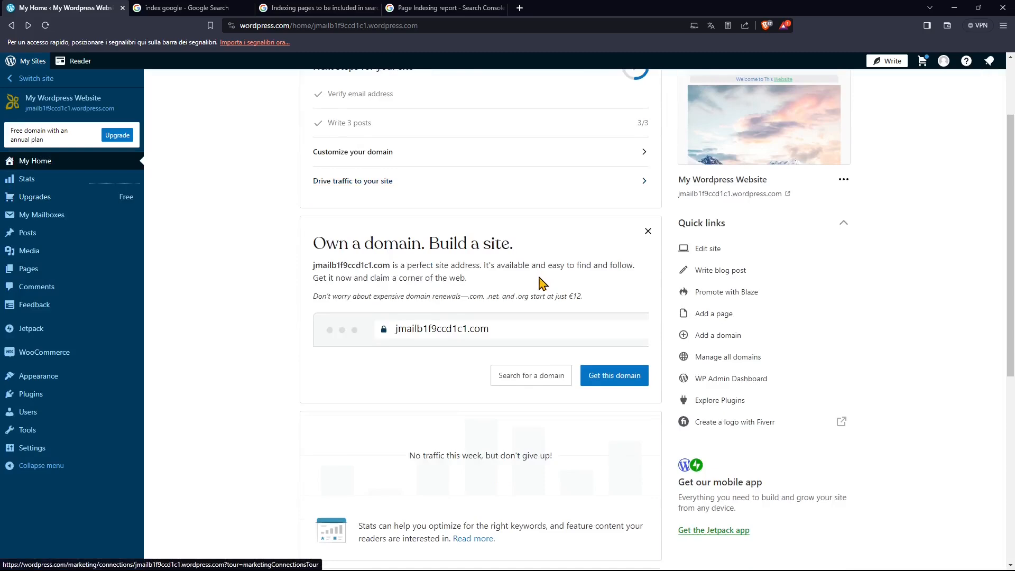
Review the next steps, domain offer, stats and help resources on My Home.
scroll(332, 251, up, 5)
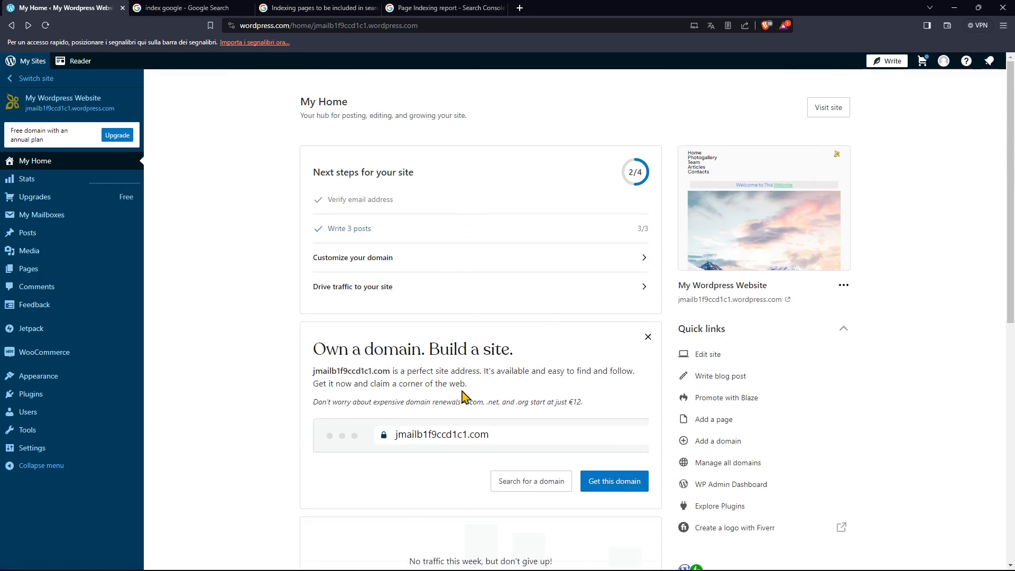
scroll(483, 286, down, 2)
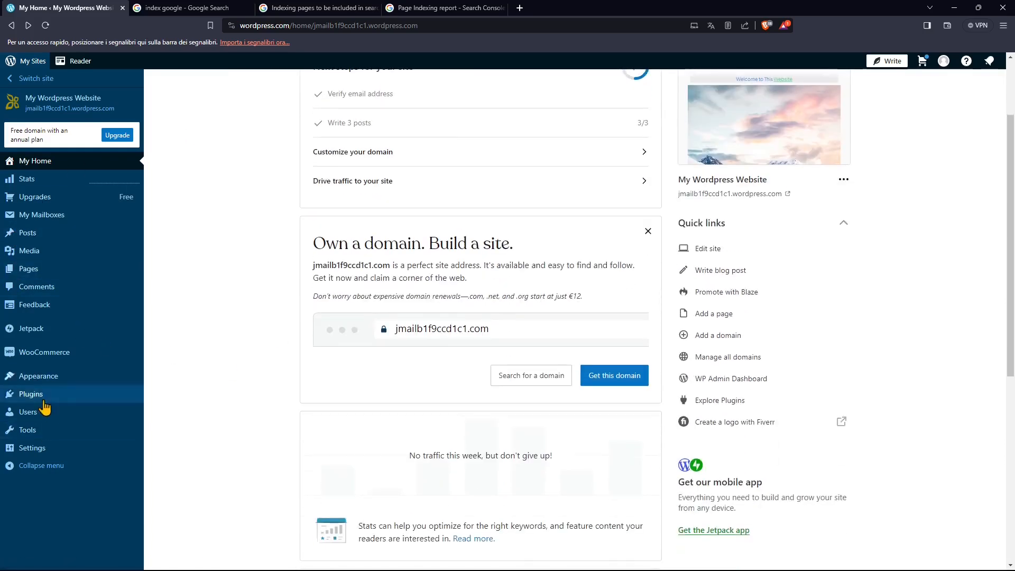
scroll(571, 238, down, 2)
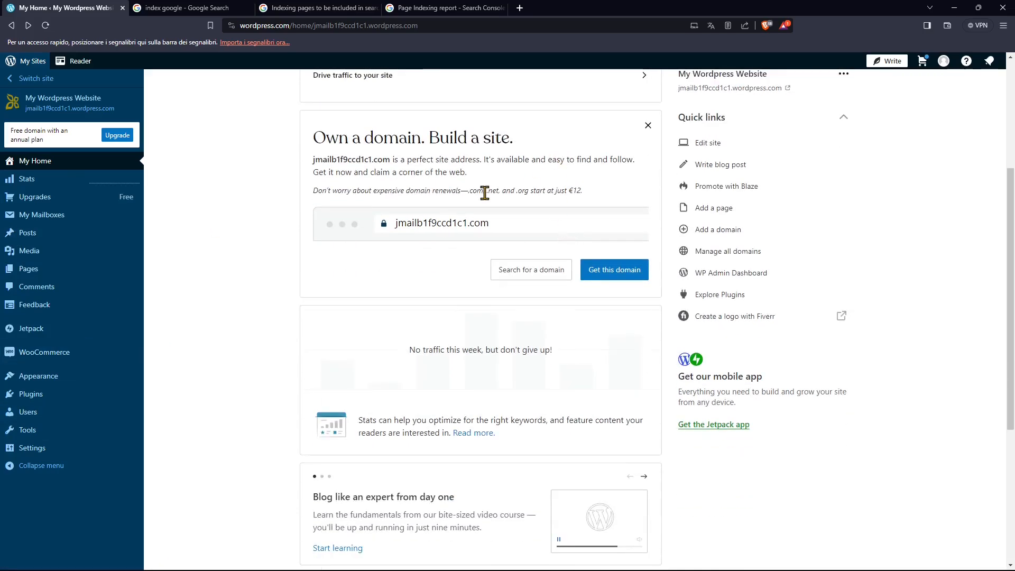
scroll(502, 271, down, 4)
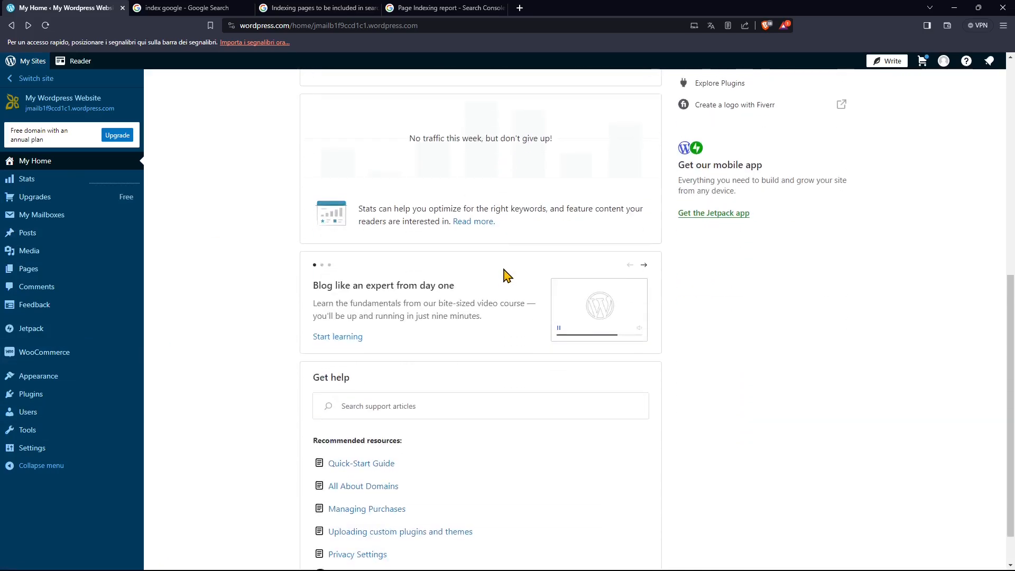
scroll(506, 274, up, 5)
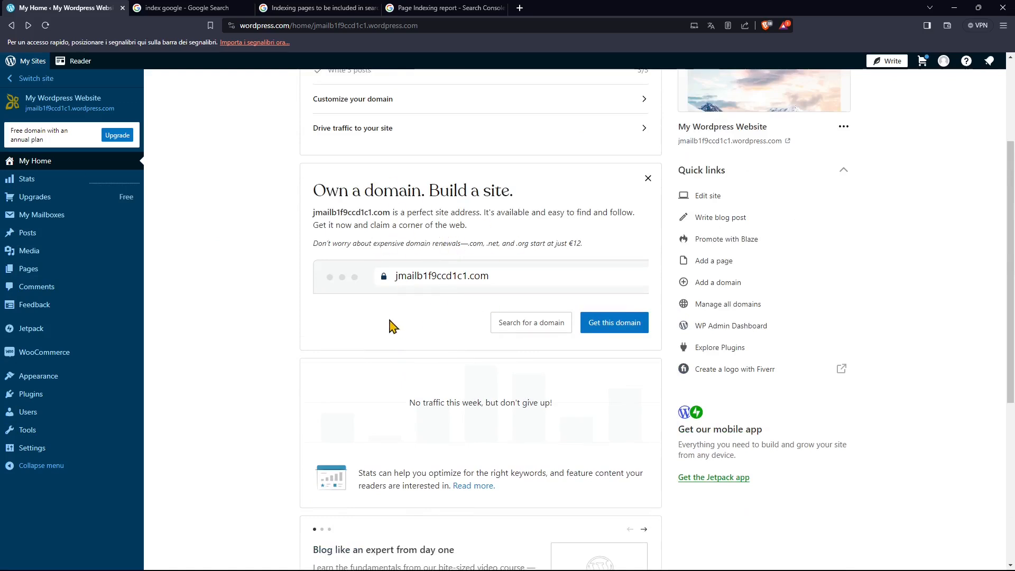
scroll(417, 296, up, 2)
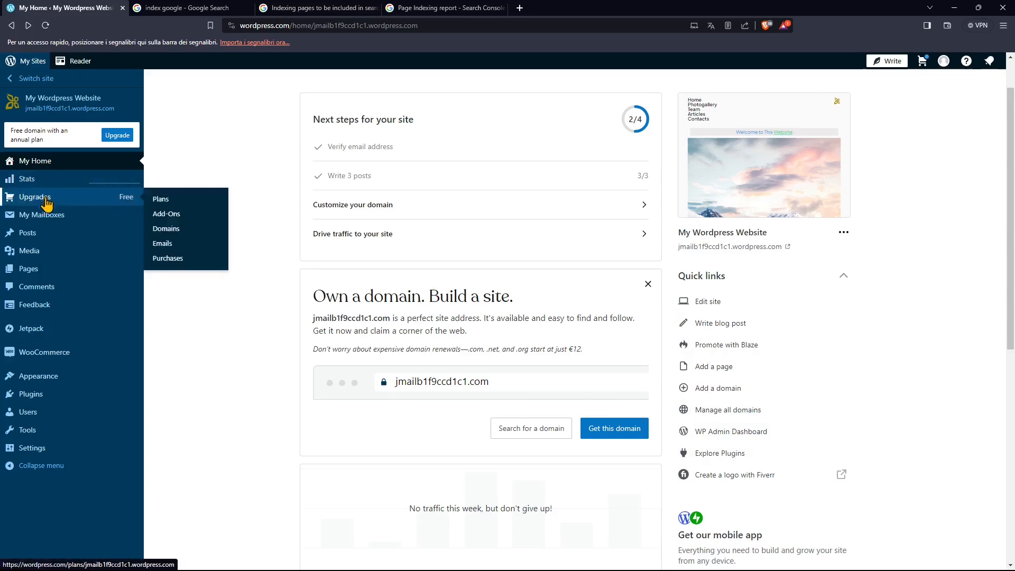
Open the site's media library and look through the uploaded files.
click(29, 251)
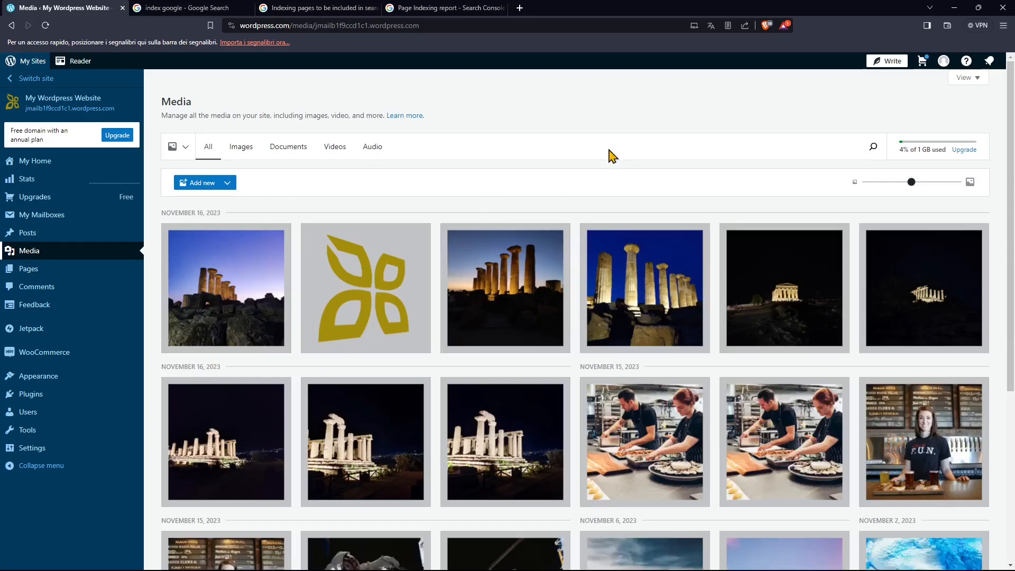
scroll(528, 441, down, 3)
scroll(267, 240, up, 3)
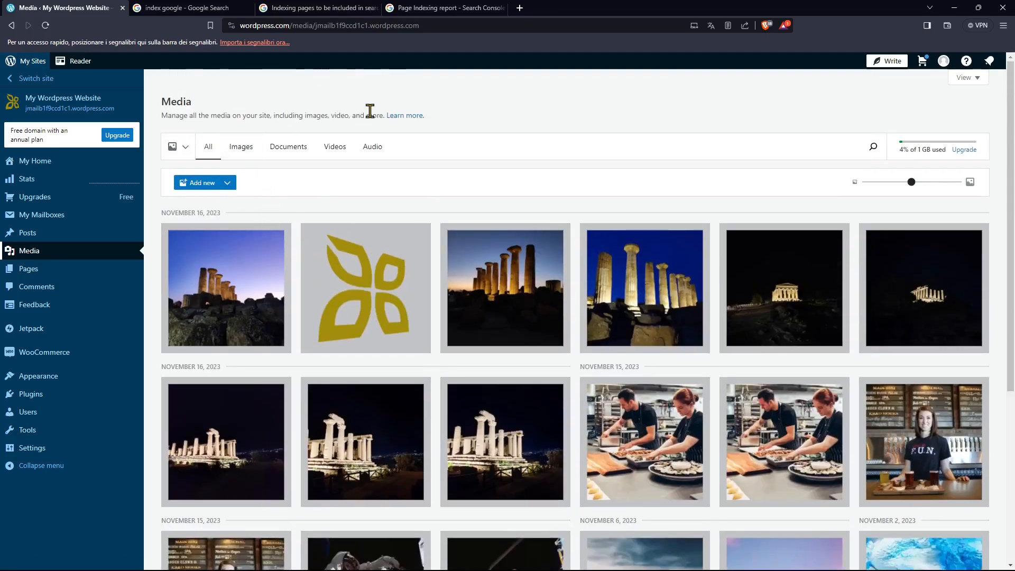
Review the Documents, Videos and Audio categories of the media library, and return to all media.
click(306, 156)
click(338, 152)
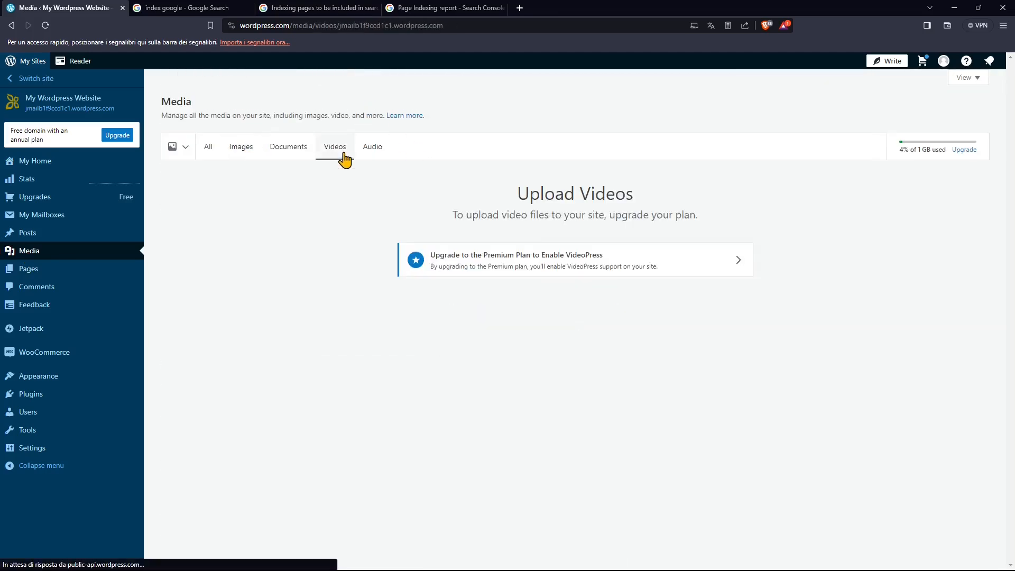
click(370, 153)
click(352, 156)
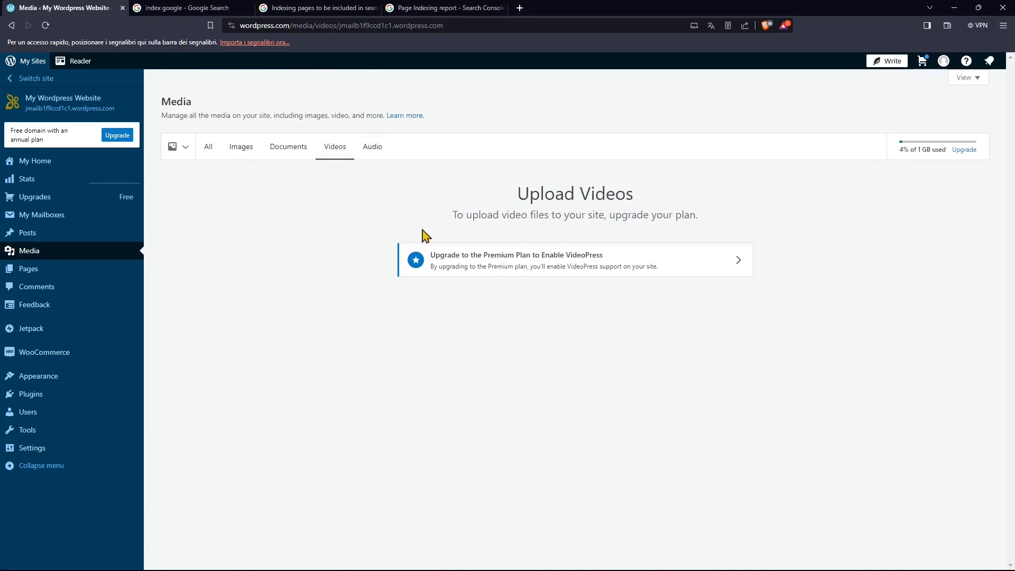
click(365, 154)
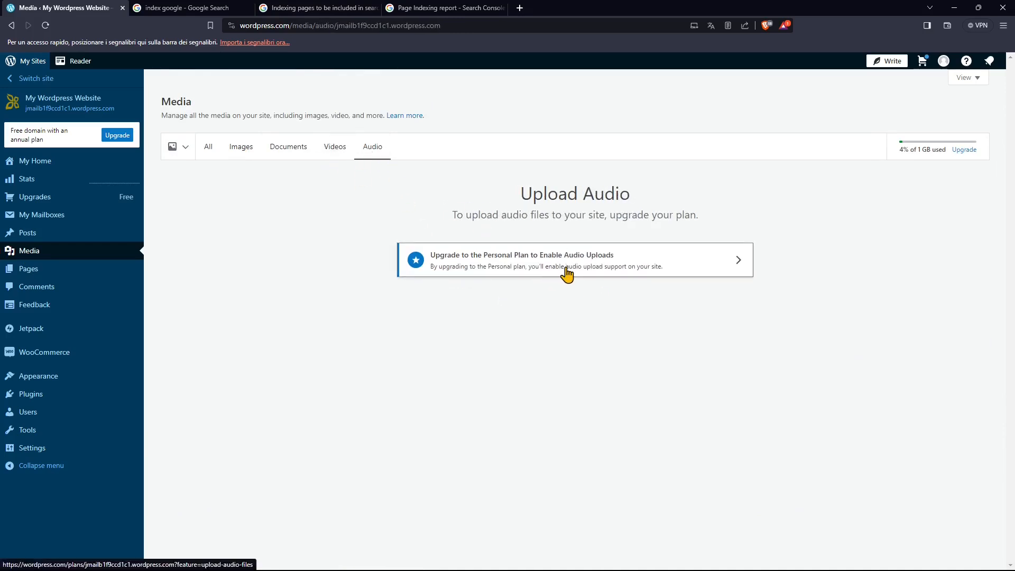
click(326, 156)
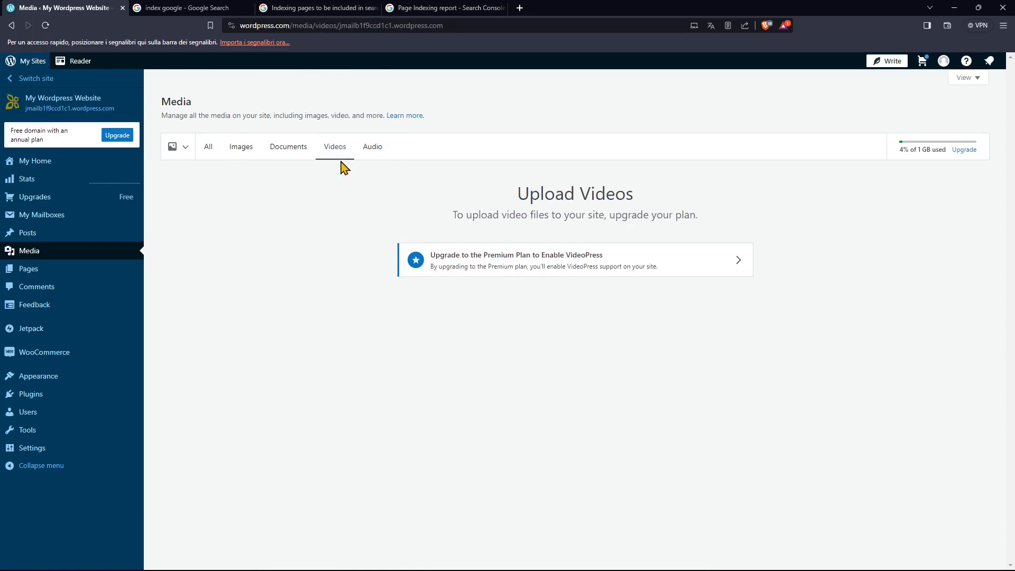
click(290, 153)
click(212, 151)
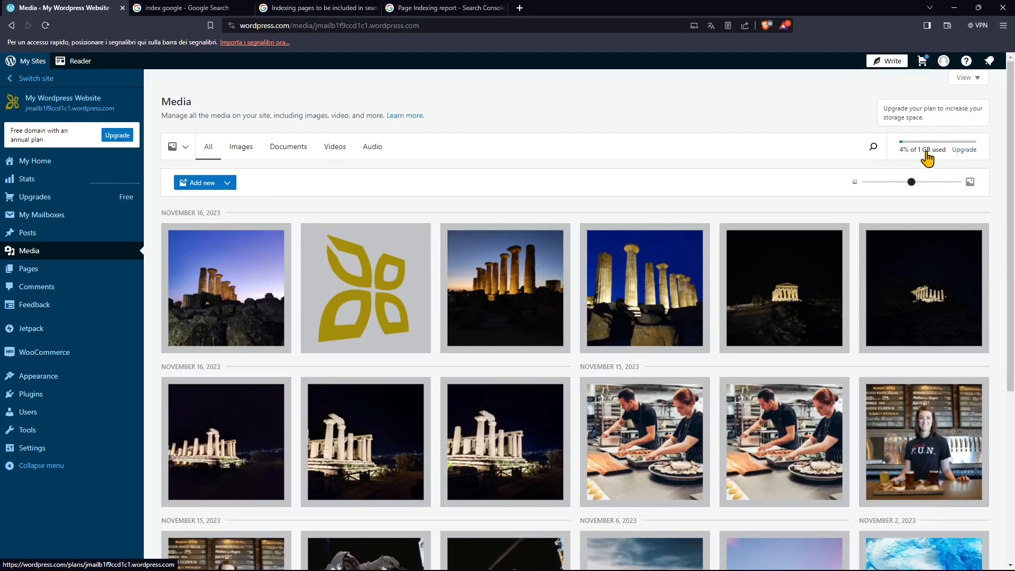
Check the media storage usage and look through the complete list of uploaded images.
scroll(581, 346, down, 5)
scroll(397, 334, up, 5)
scroll(386, 327, down, 5)
scroll(449, 336, up, 5)
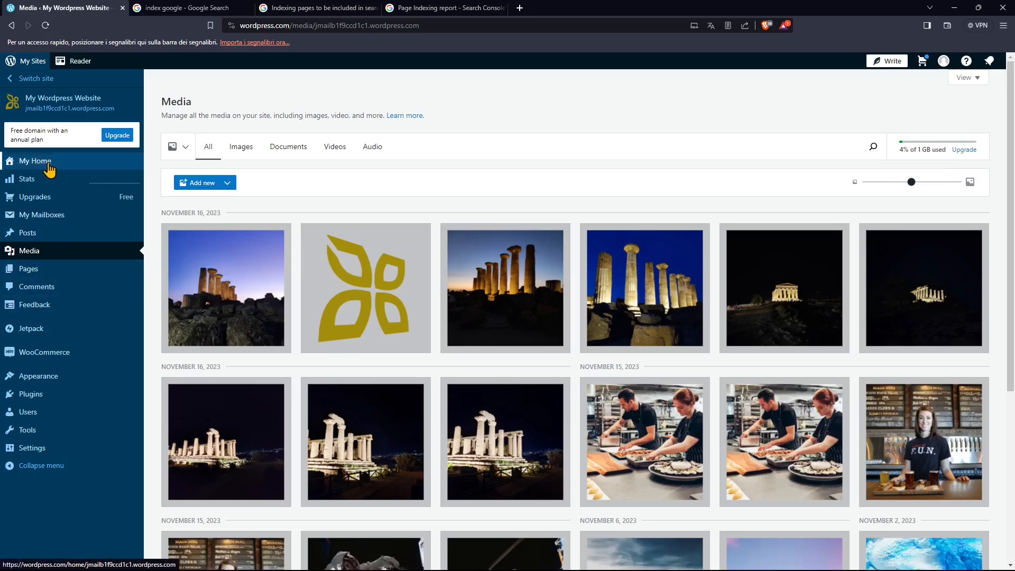
View the site's comments and the form responses under Feedback.
mouse_move(51, 273)
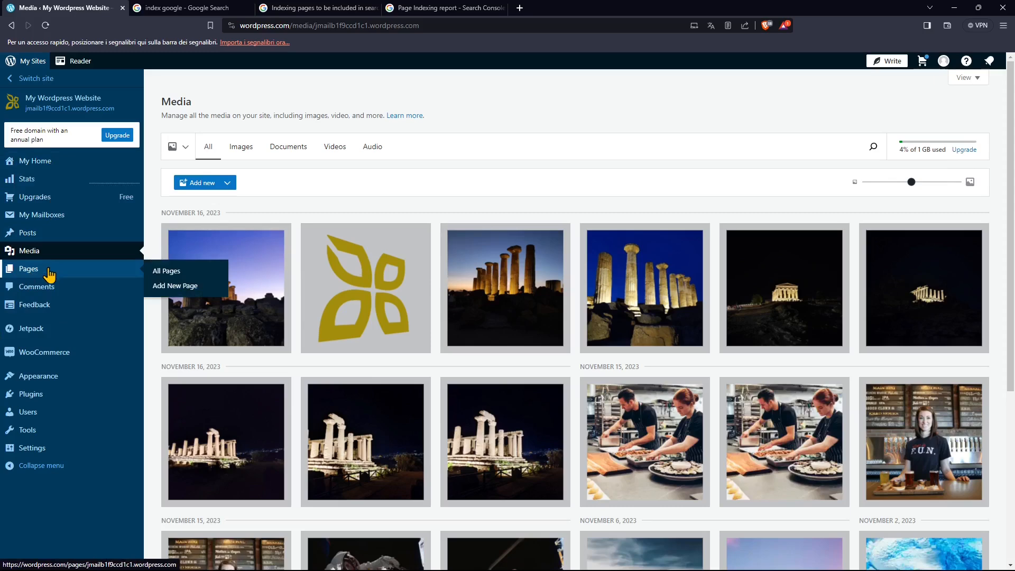
click(67, 299)
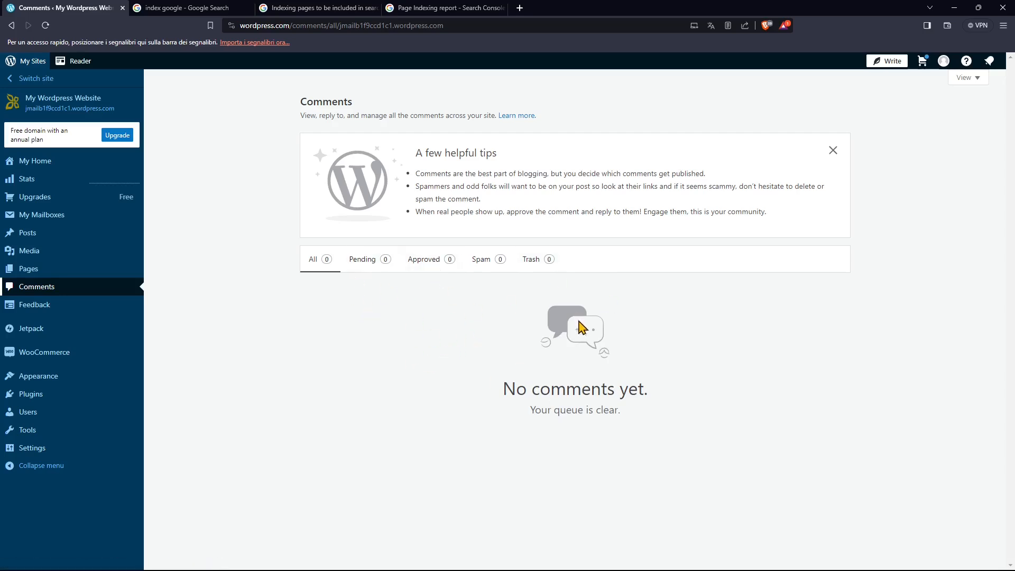
click(56, 315)
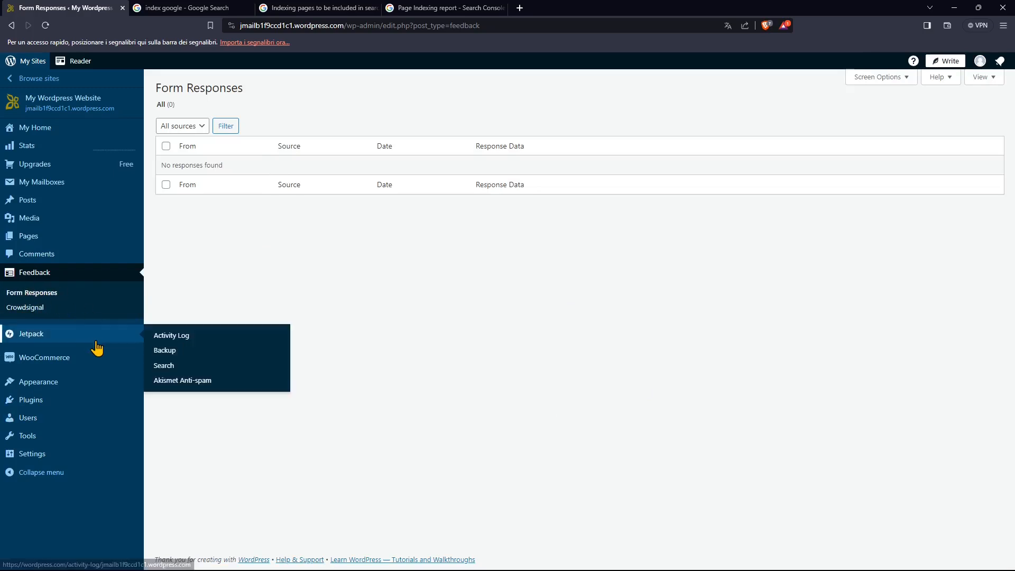
Review the Jetpack activity log and open the WooCommerce store setup page.
click(27, 340)
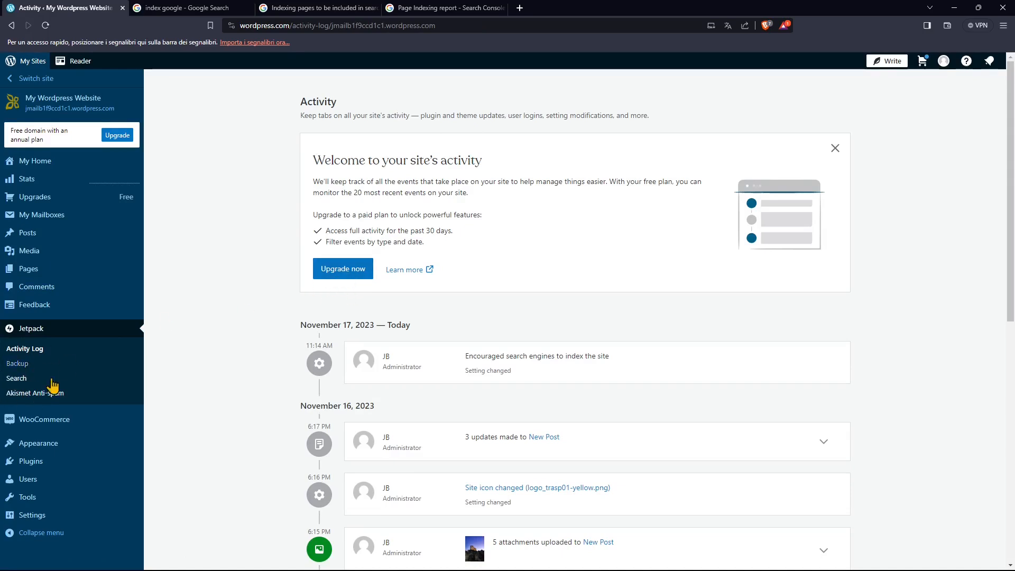
scroll(236, 429, down, 1)
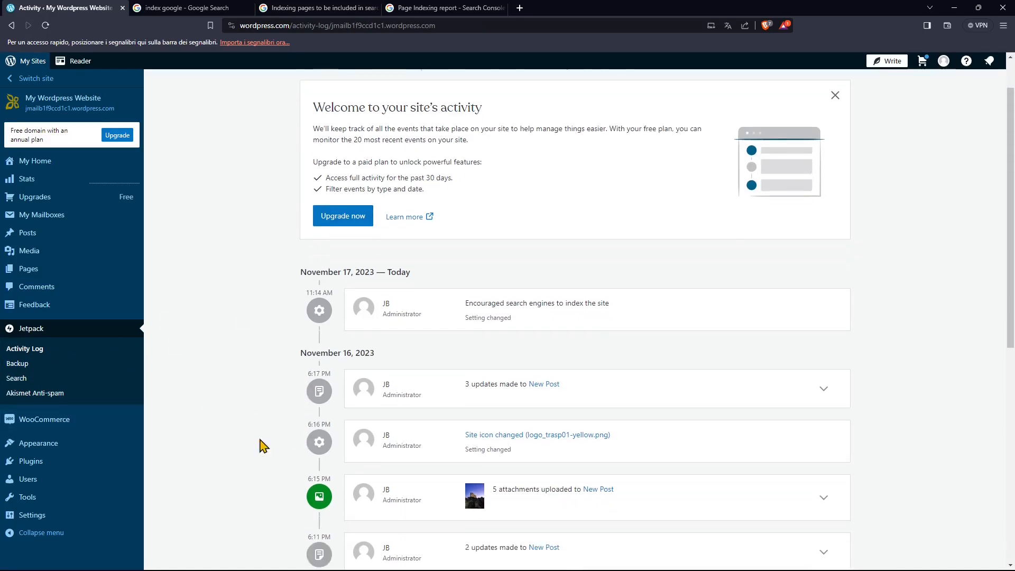
click(44, 422)
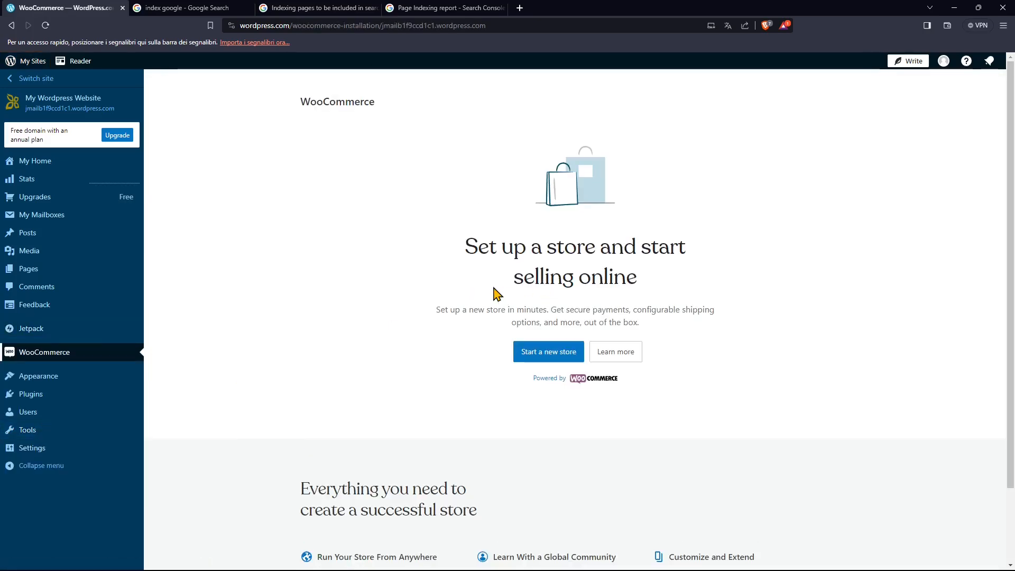
Open the Themes page and browse the recommended, premium and partner themes.
mouse_move(48, 378)
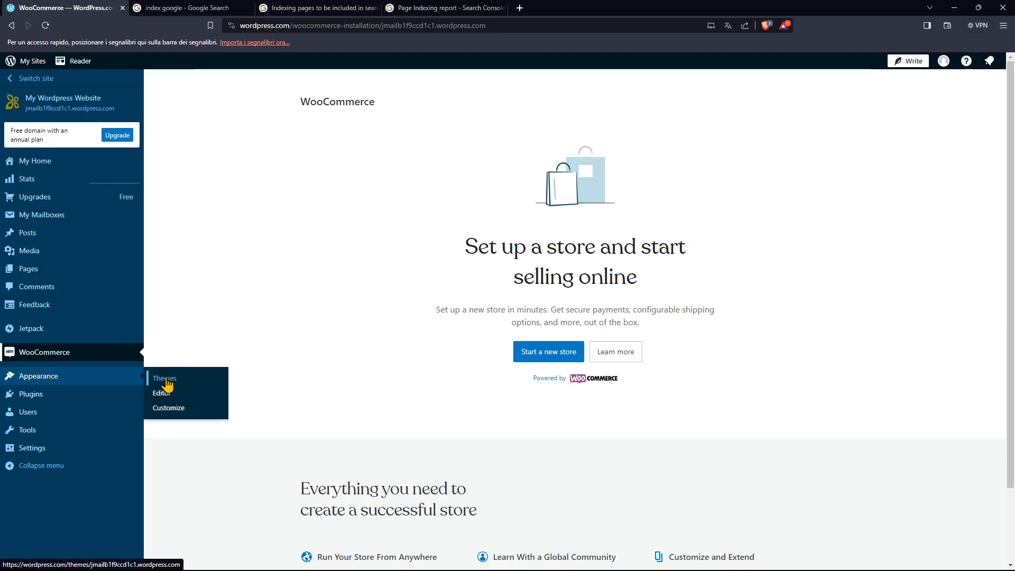
click(167, 379)
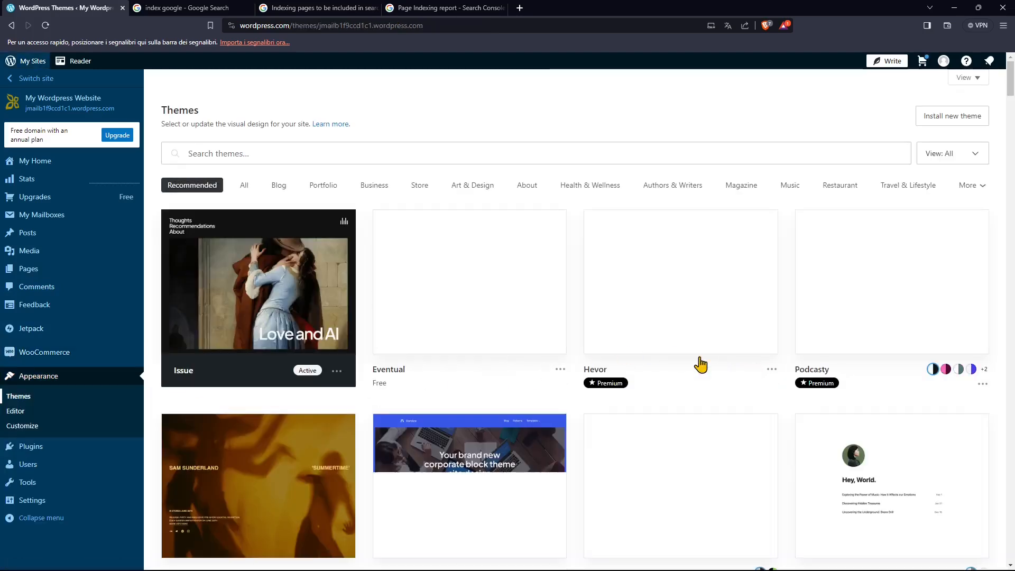
mouse_move(615, 384)
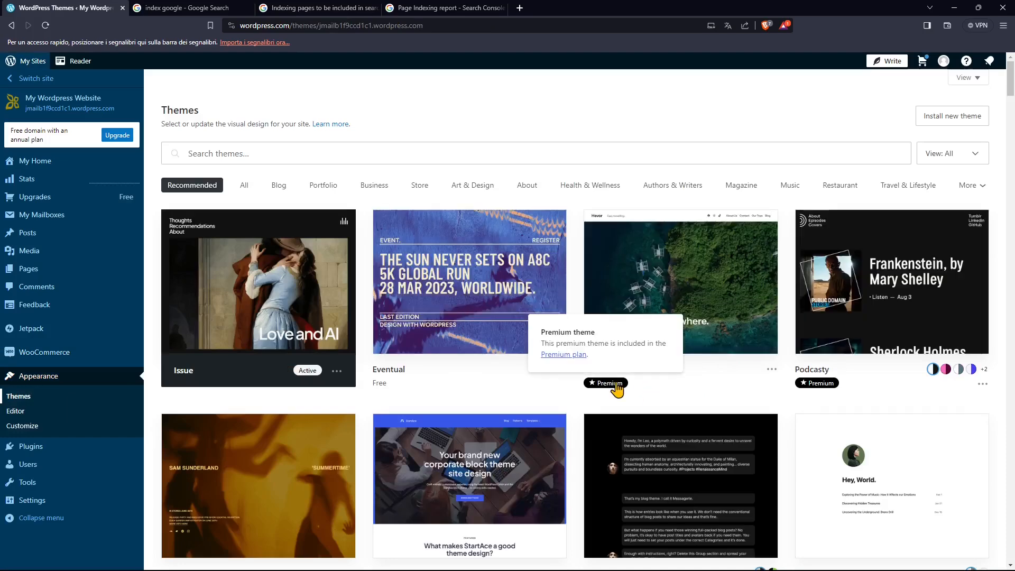
scroll(608, 402, down, 10)
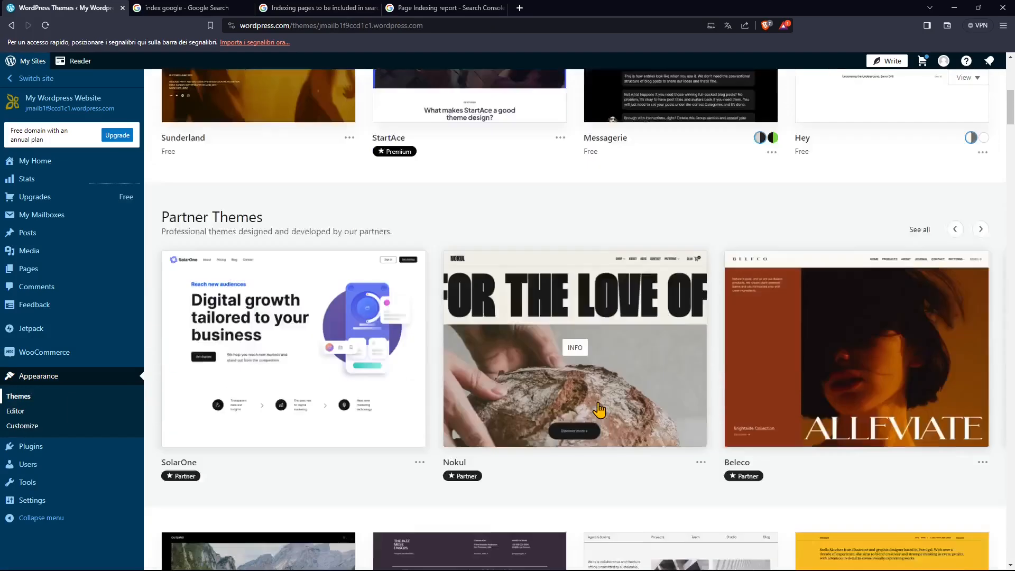
scroll(626, 422, down, 4)
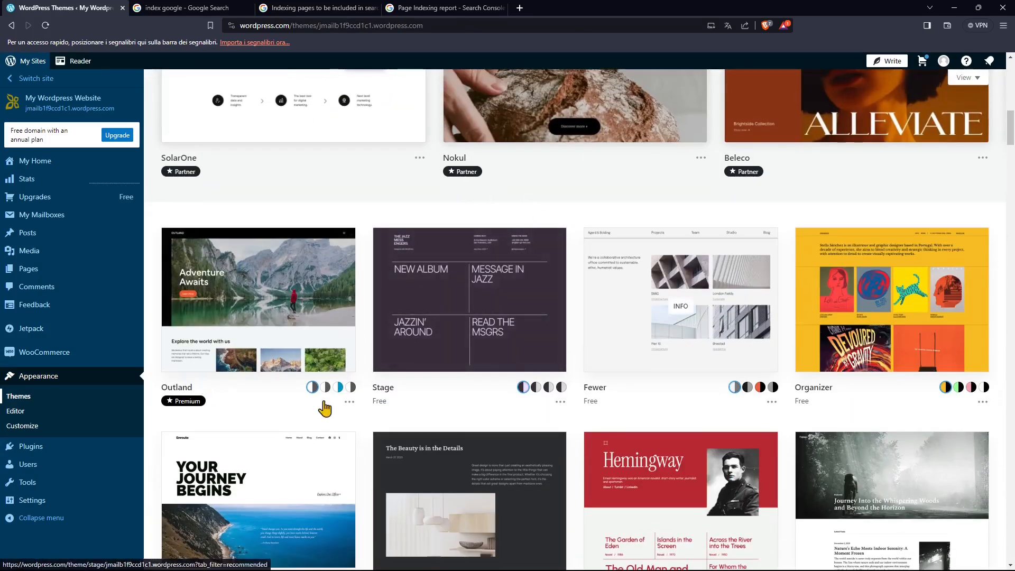
Open the Plugins page and review the upgrade requirement, must-have premium plugins and their monthly prices.
click(43, 453)
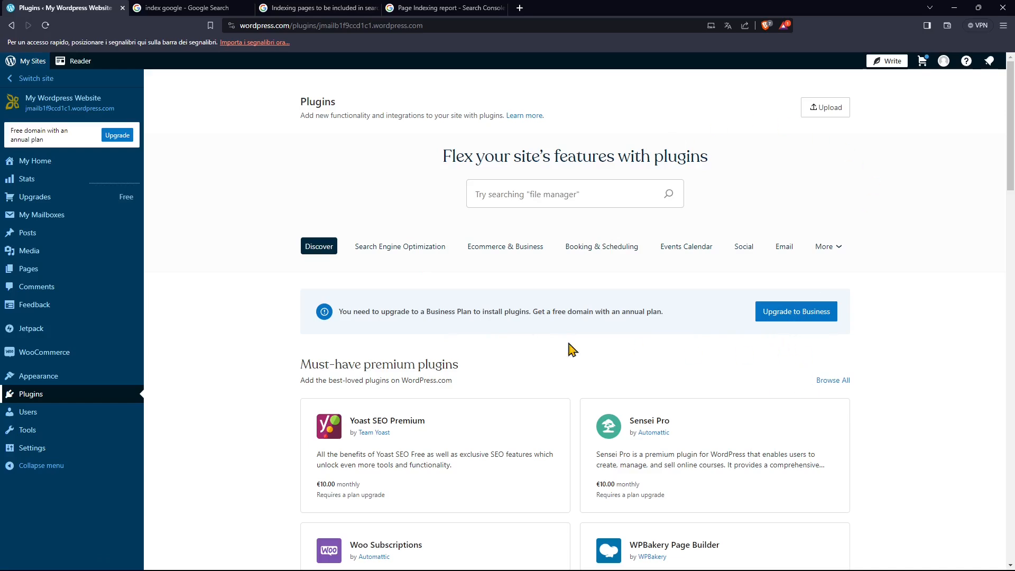
scroll(491, 385, down, 5)
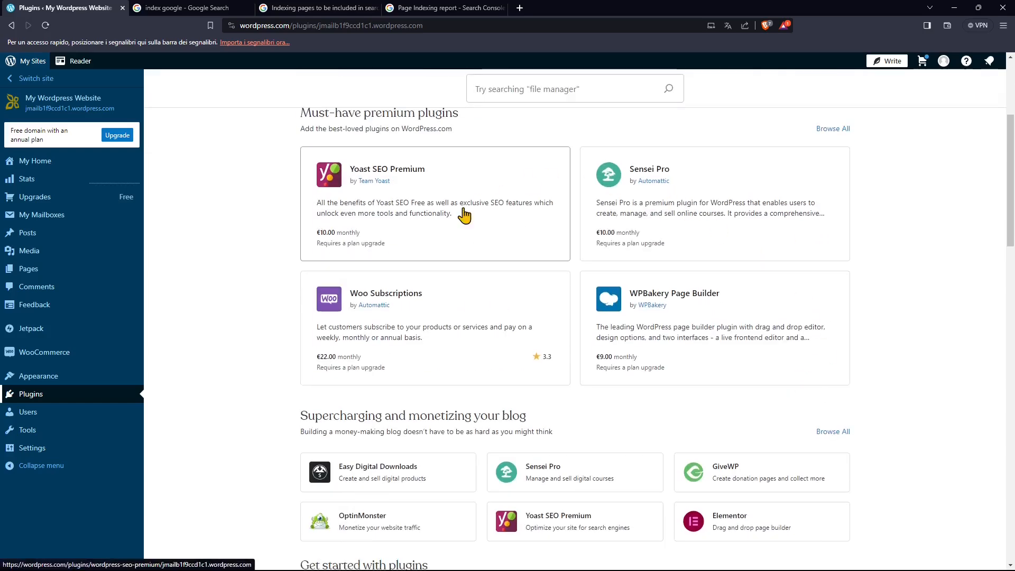
scroll(693, 331, up, 4)
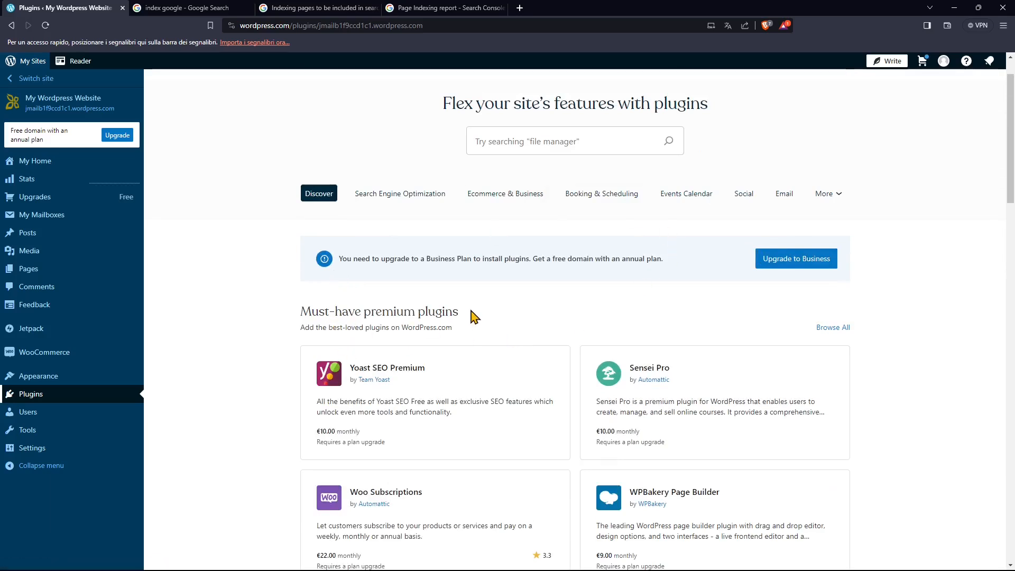
scroll(490, 313, down, 3)
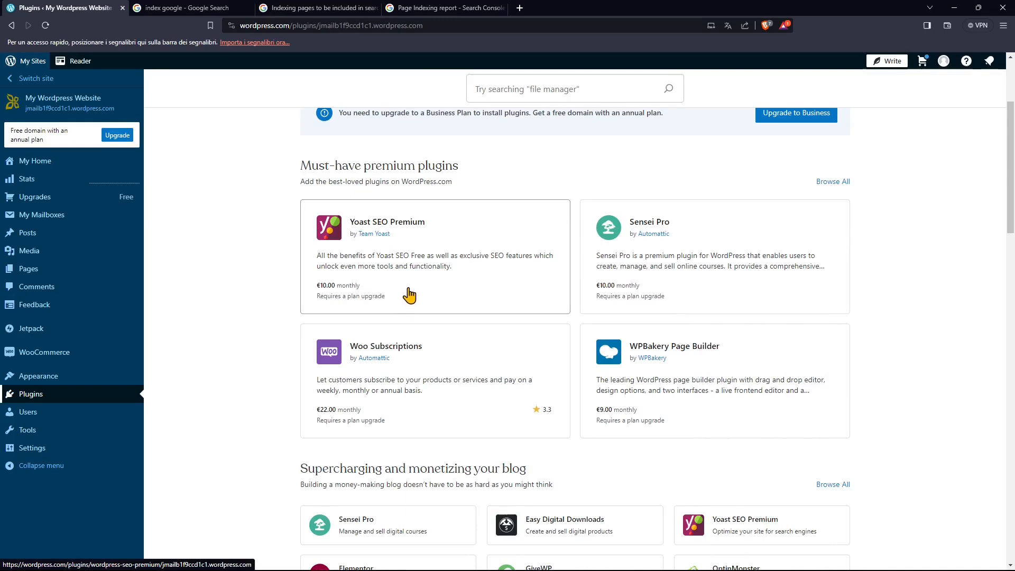
click(258, 25)
click(259, 26)
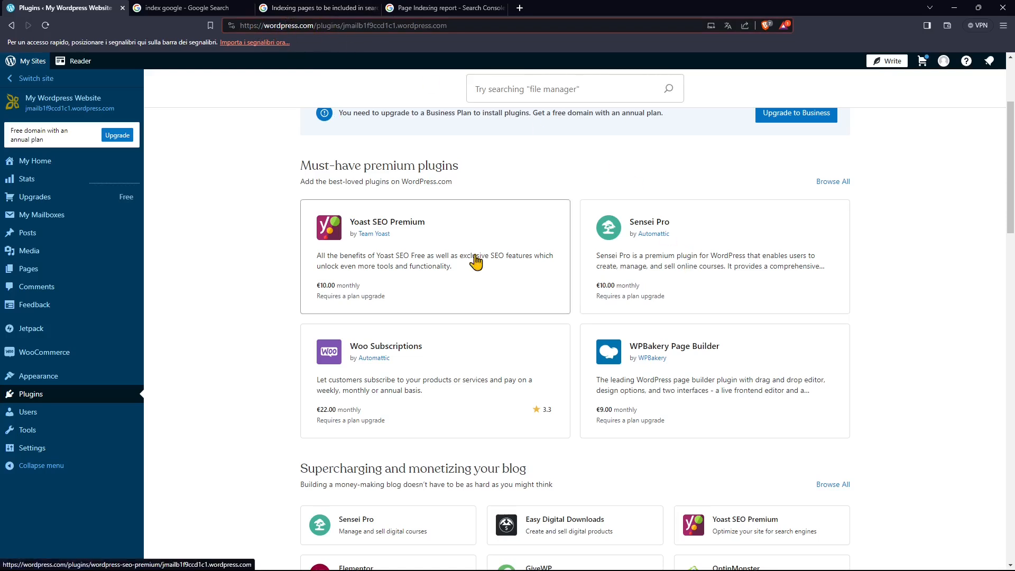
Open My Home in a new browser tab and visit the live site from it.
right_click(42, 164)
click(77, 170)
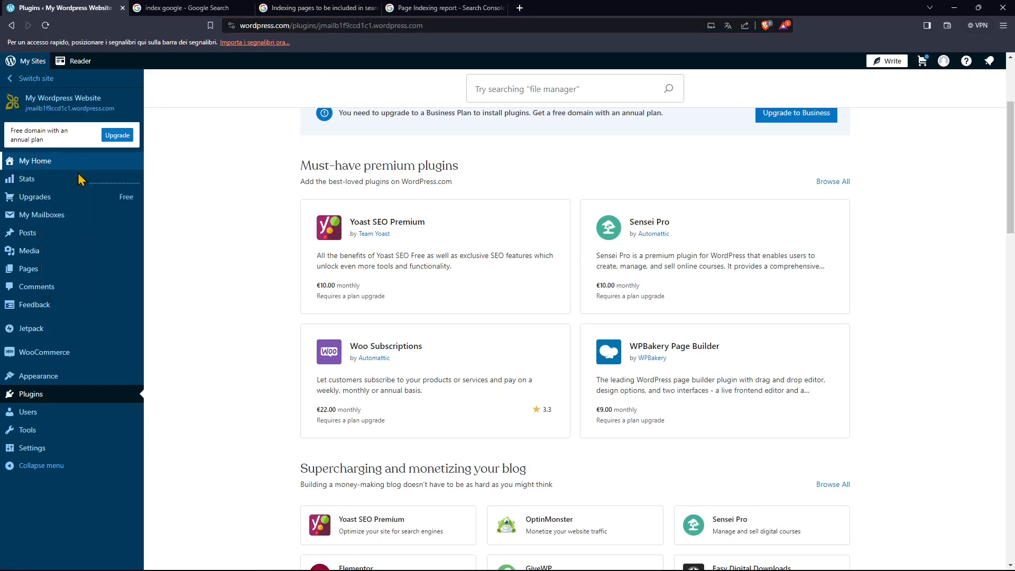
click(194, 9)
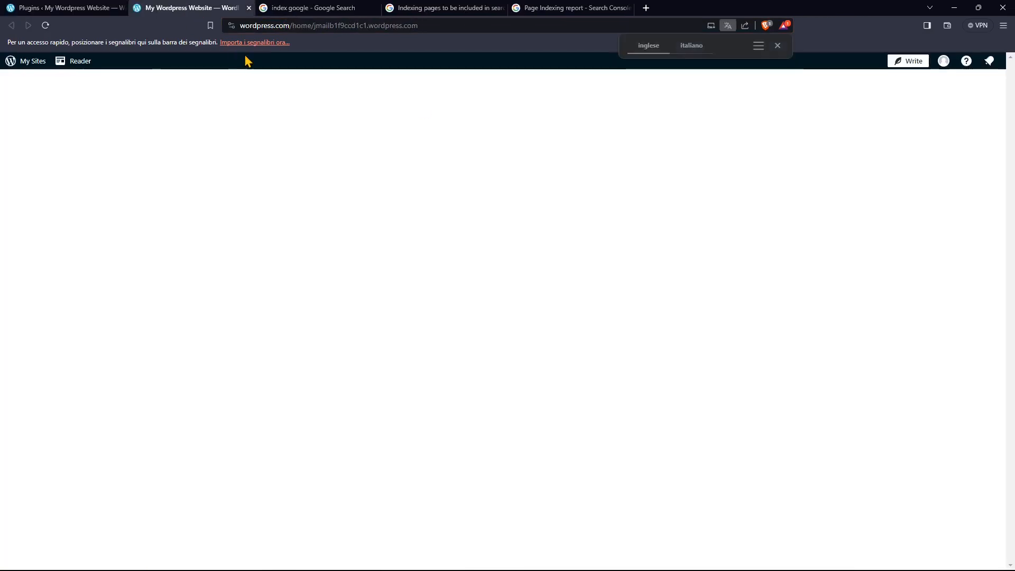
click(827, 111)
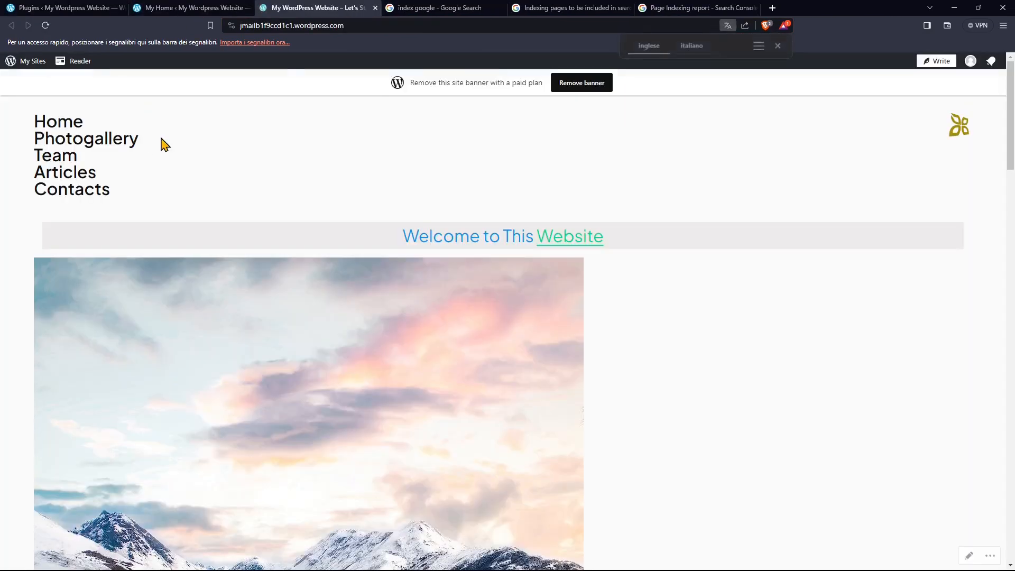
Examine the live site's full web address, including its WordPress subdomain.
click(271, 25)
double_click(271, 26)
click(265, 27)
double_click(265, 27)
double_click(265, 28)
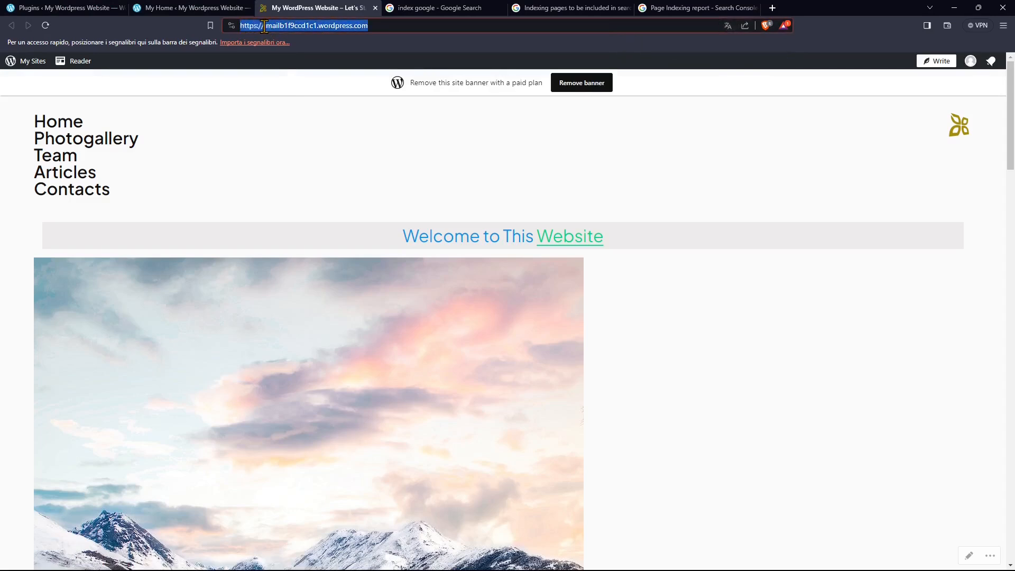
click(352, 24)
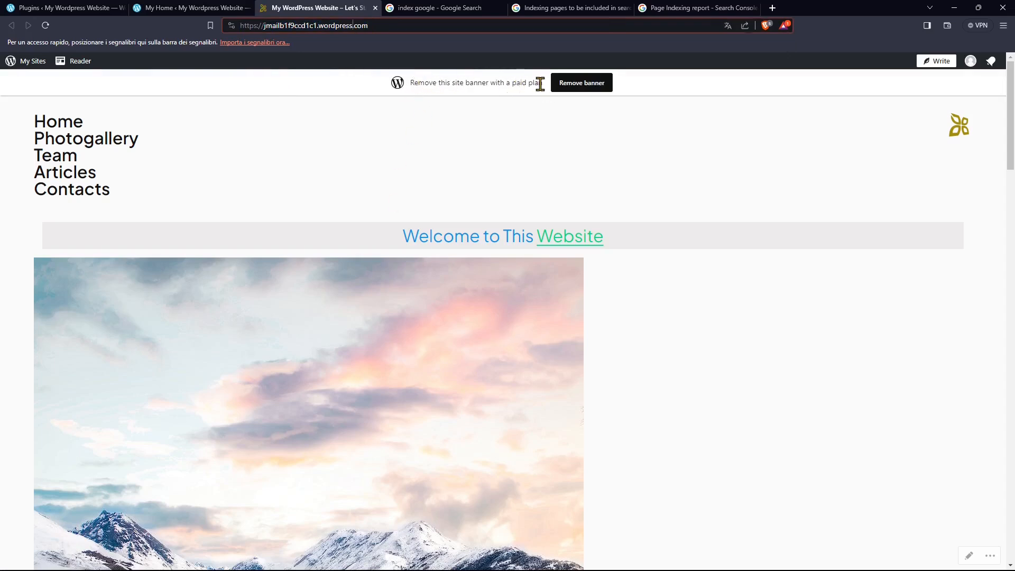
Open the paid plans page from the site's banner-removal notice, compare the plans, and return to the live site.
drag(538, 83, 500, 84)
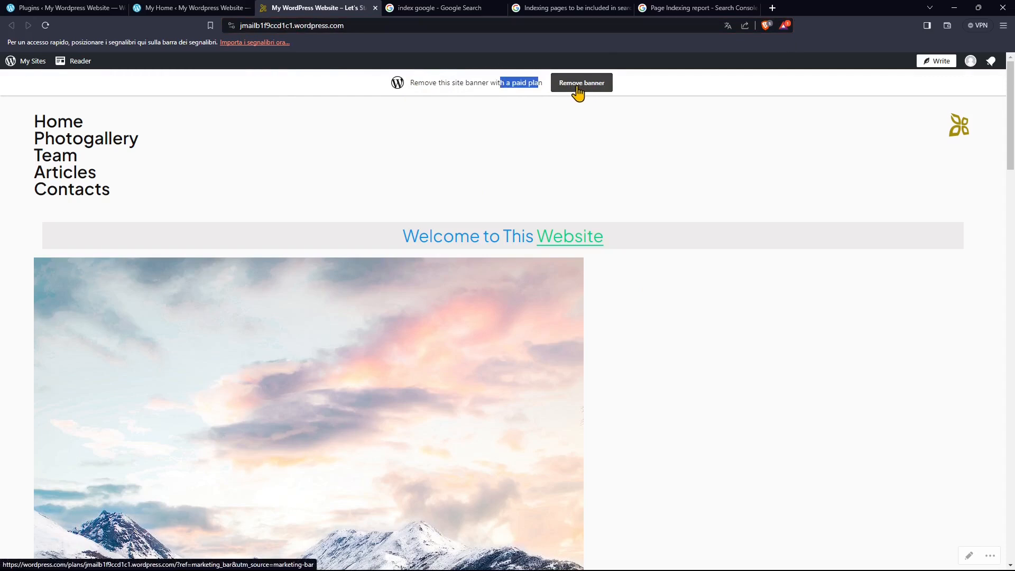
click(577, 85)
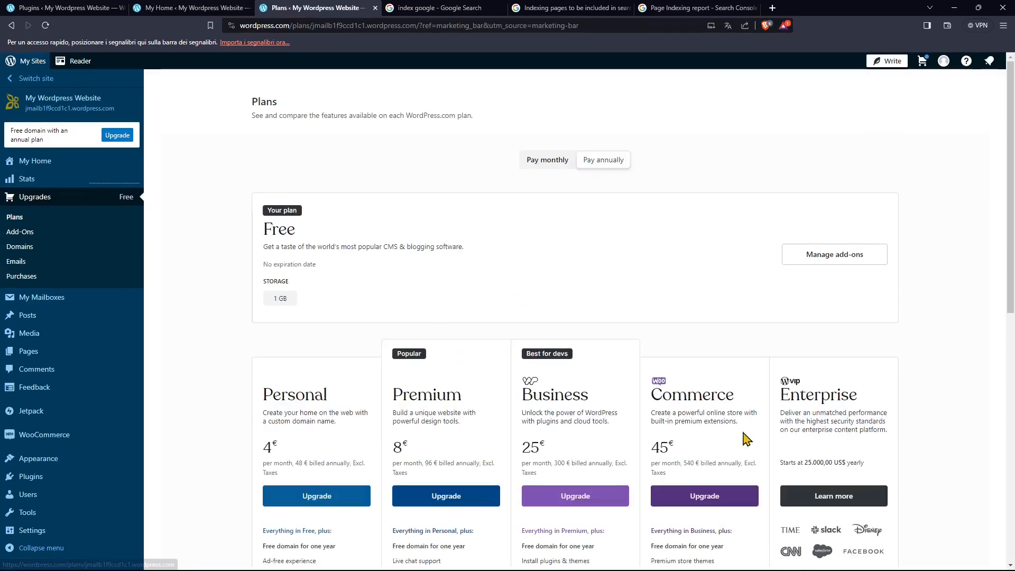
key(alt+Left)
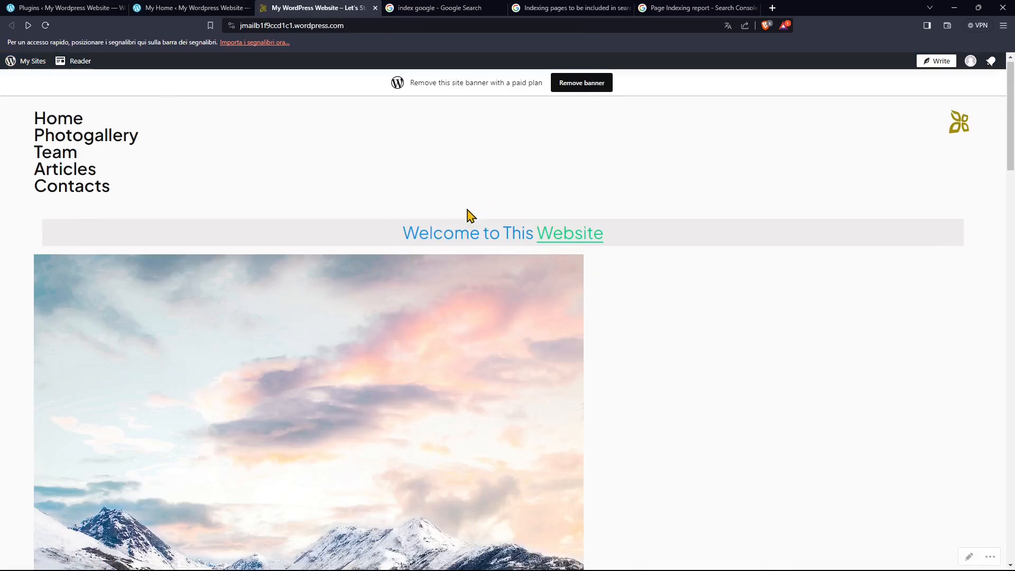
Look through the live home page, highlight its full web address, and close the site's tab.
scroll(474, 212, down, 15)
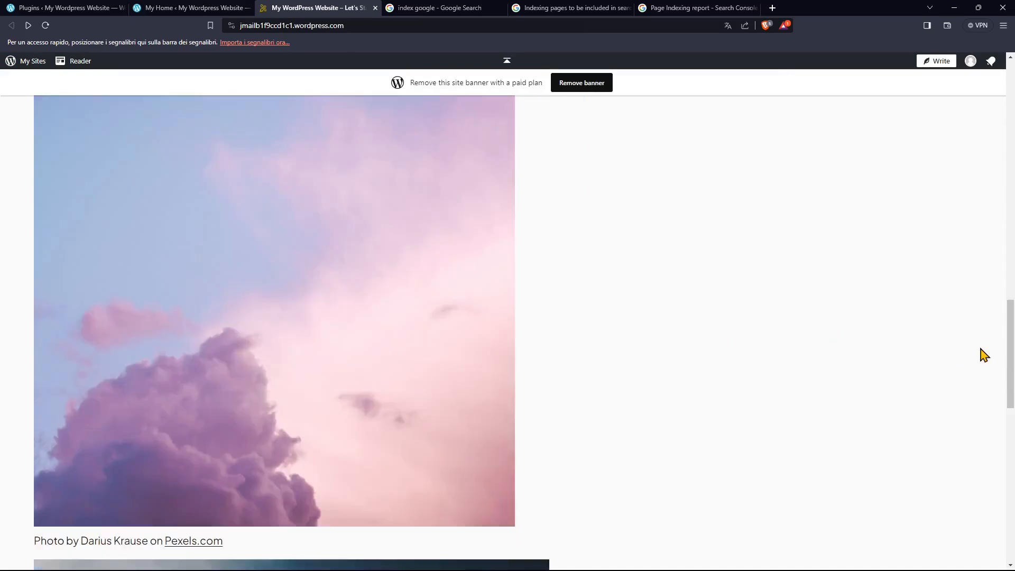
scroll(983, 354, down, 6)
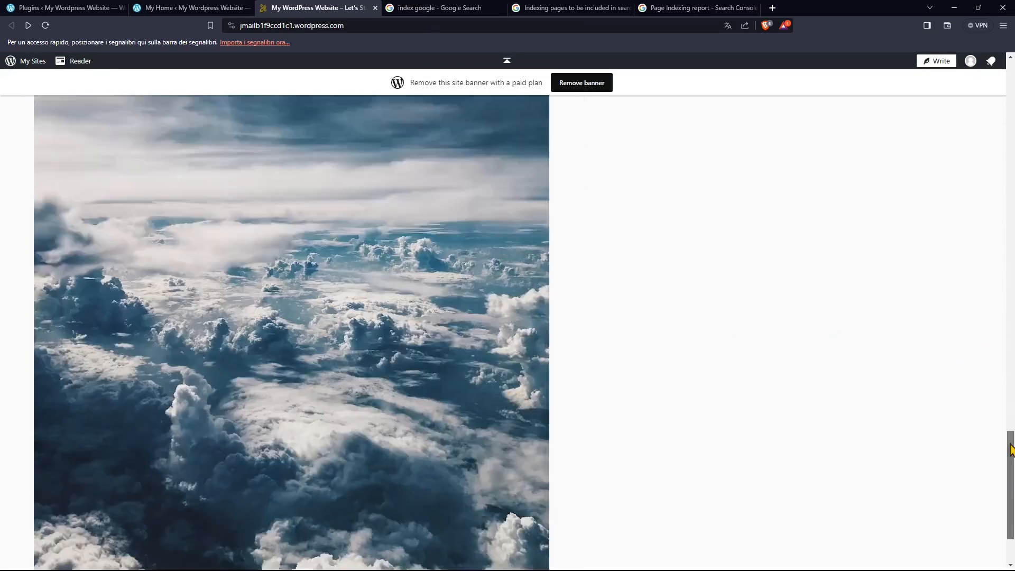
drag(1011, 439, 1013, 83)
click(279, 25)
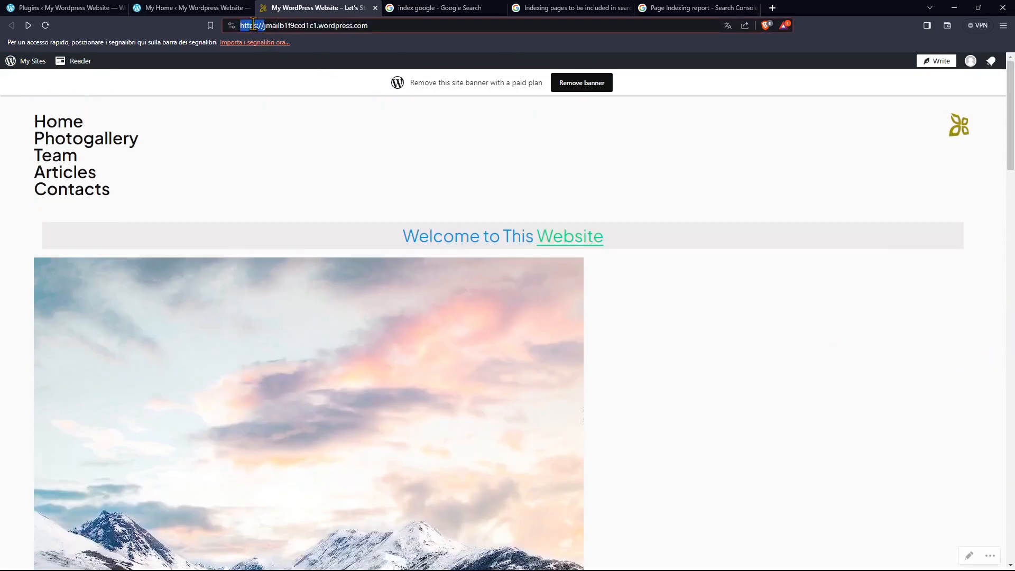
click(298, 25)
double_click(298, 25)
drag(364, 27, 200, 32)
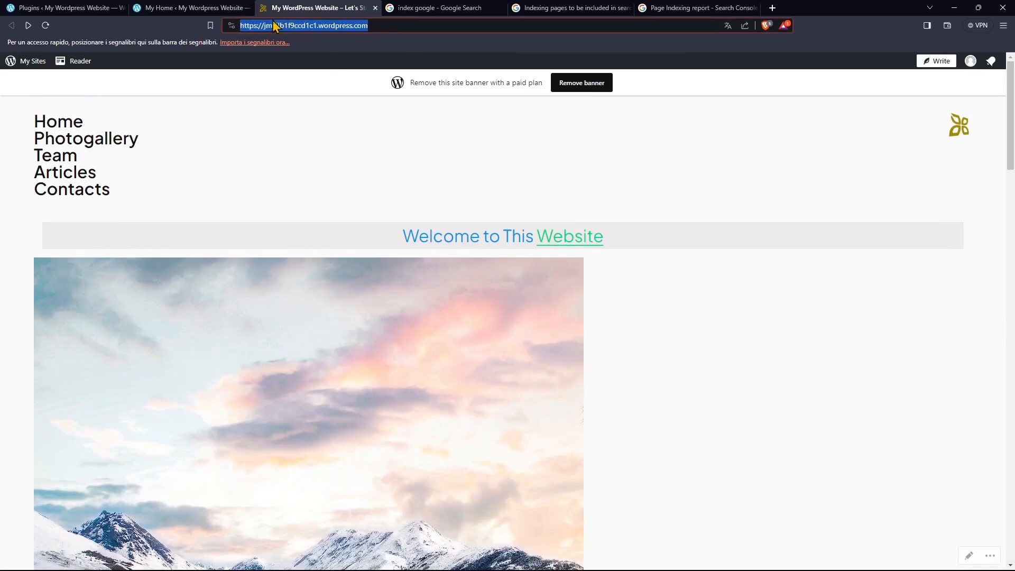
click(212, 205)
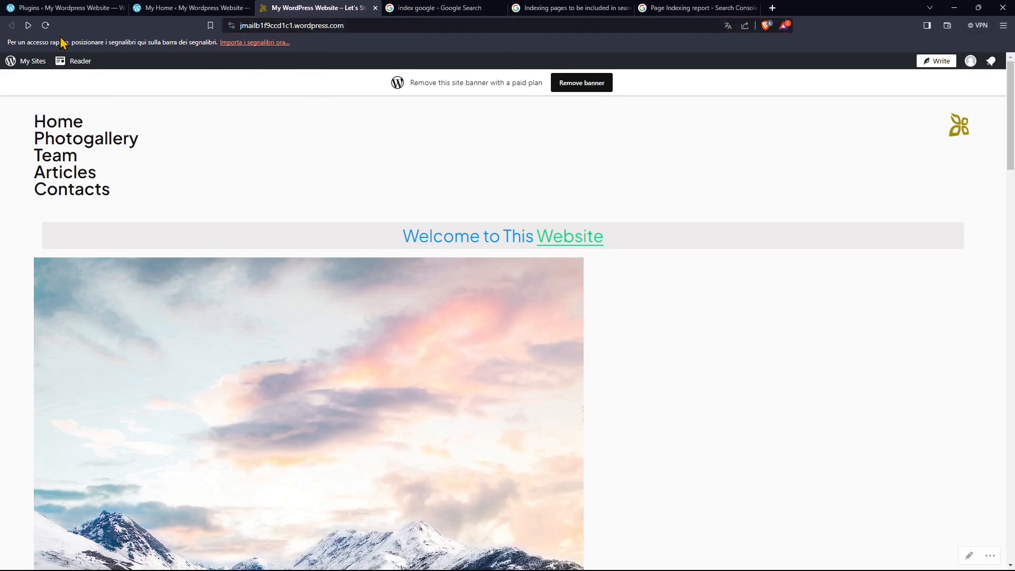
click(375, 8)
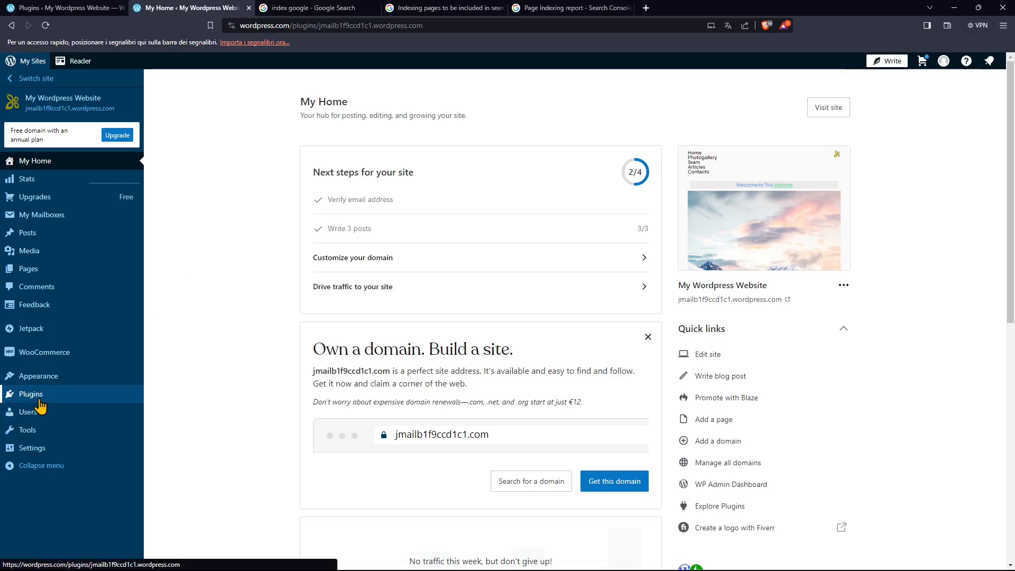
Open the Plugins page from My Home and browse the must-have premium plugins.
click(39, 401)
scroll(374, 443, down, 1)
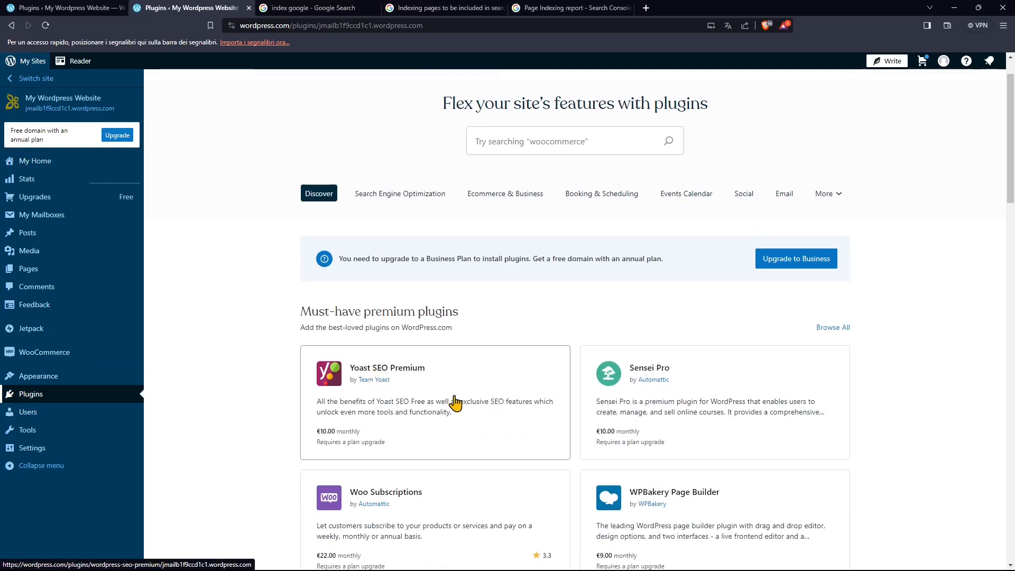
scroll(455, 402, down, 1)
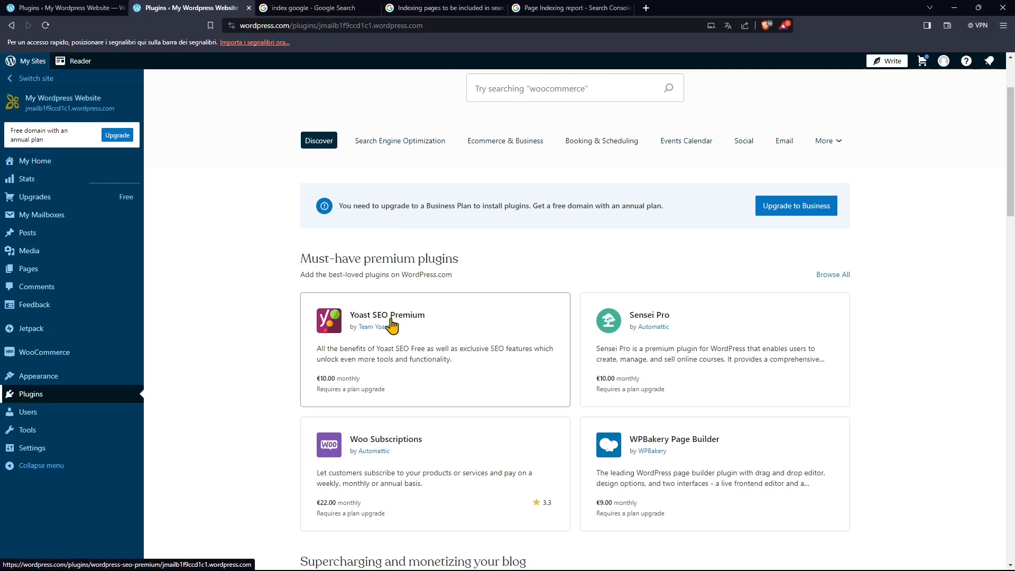
Open the sunset temple columns photo's details in Media, inspect its caption, alt text and description fields, and close the details.
click(36, 258)
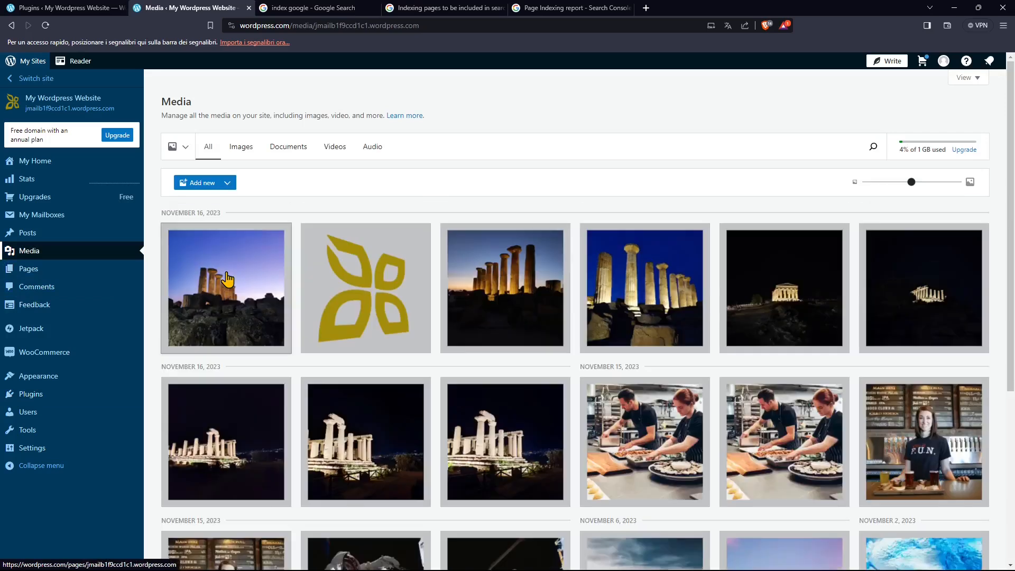
click(453, 305)
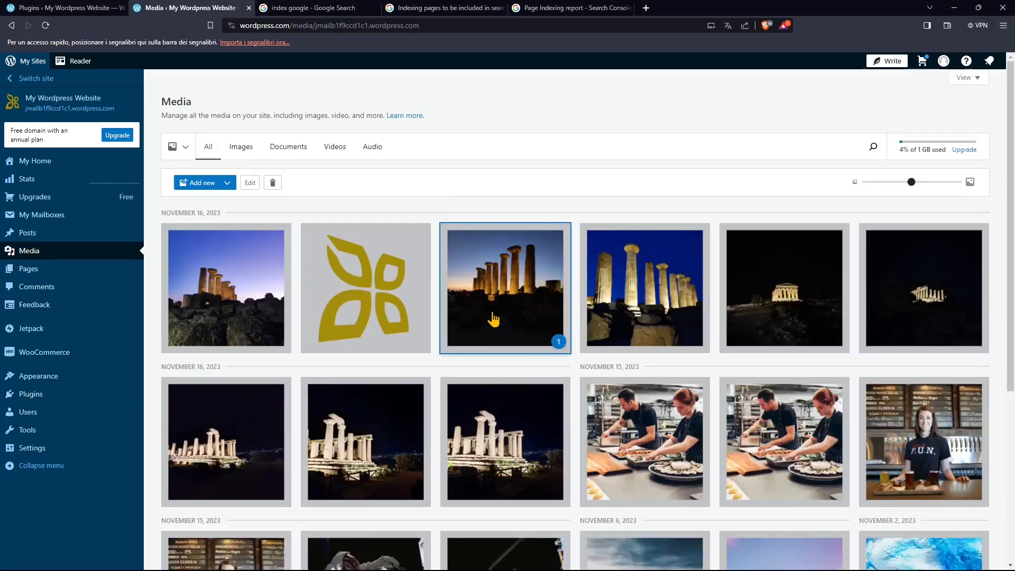
click(251, 183)
click(677, 188)
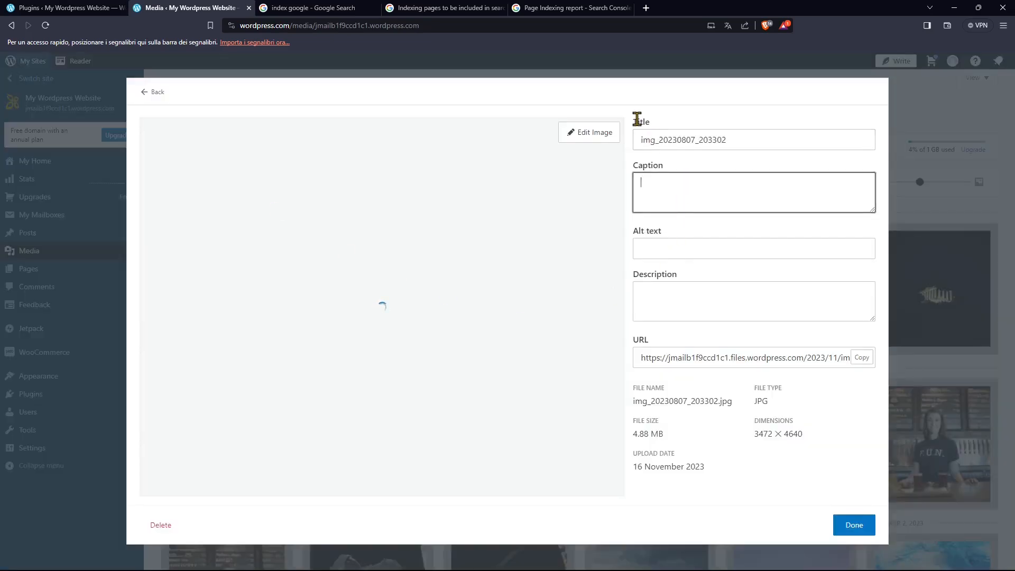
click(640, 233)
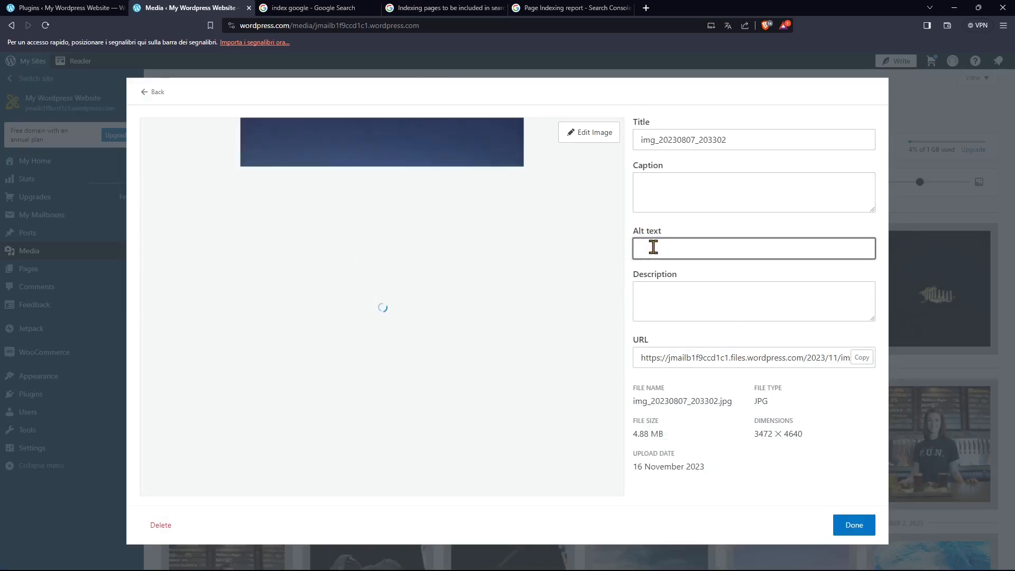
click(658, 297)
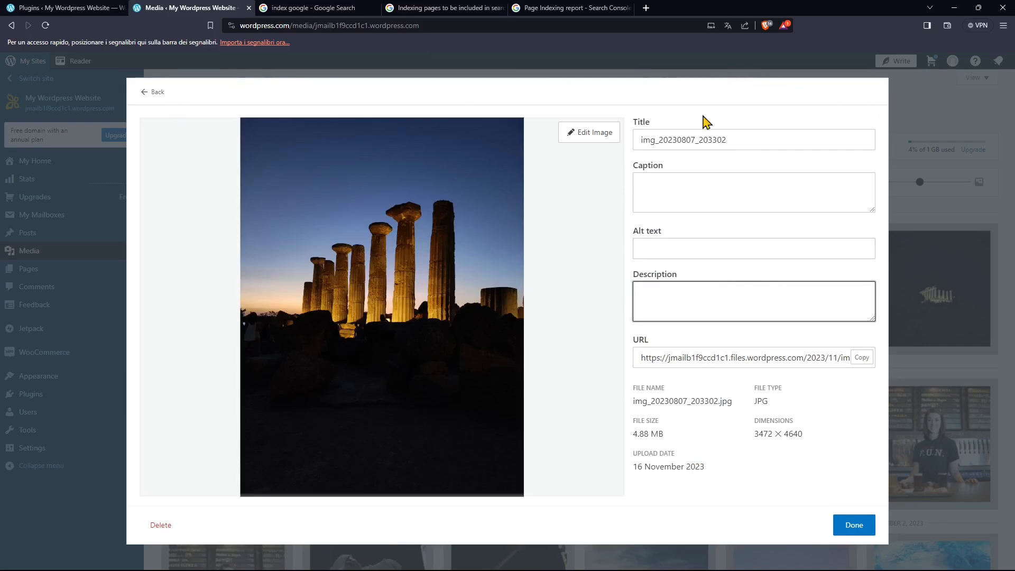
click(920, 125)
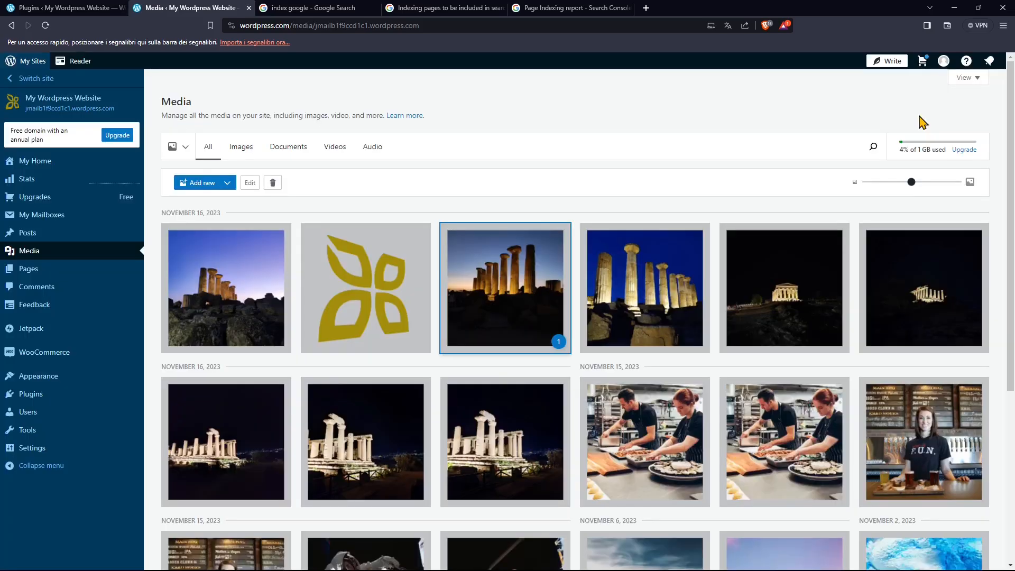
Open "New Post" for editing from the Posts list and display its post settings.
click(29, 234)
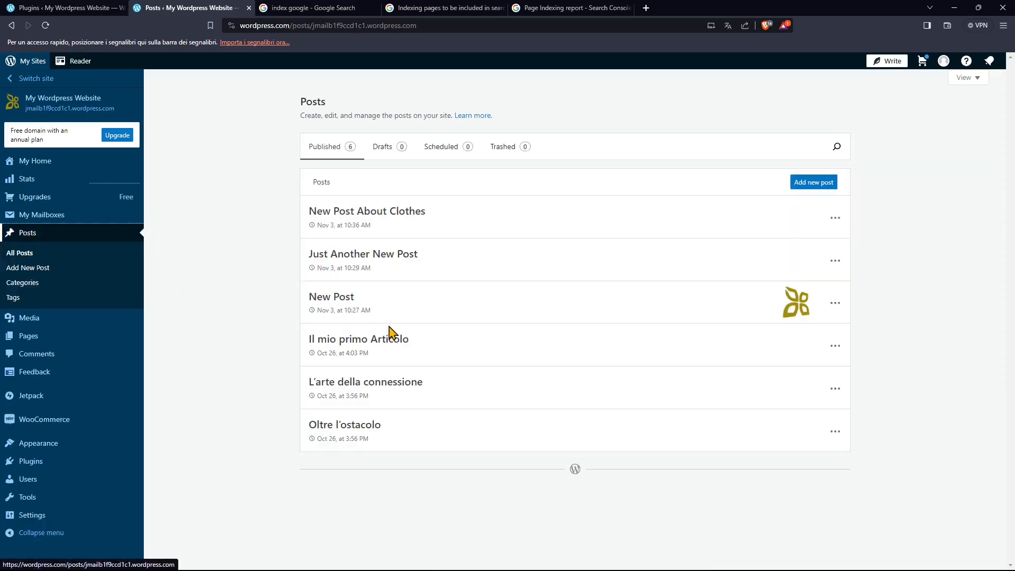
click(835, 304)
click(769, 330)
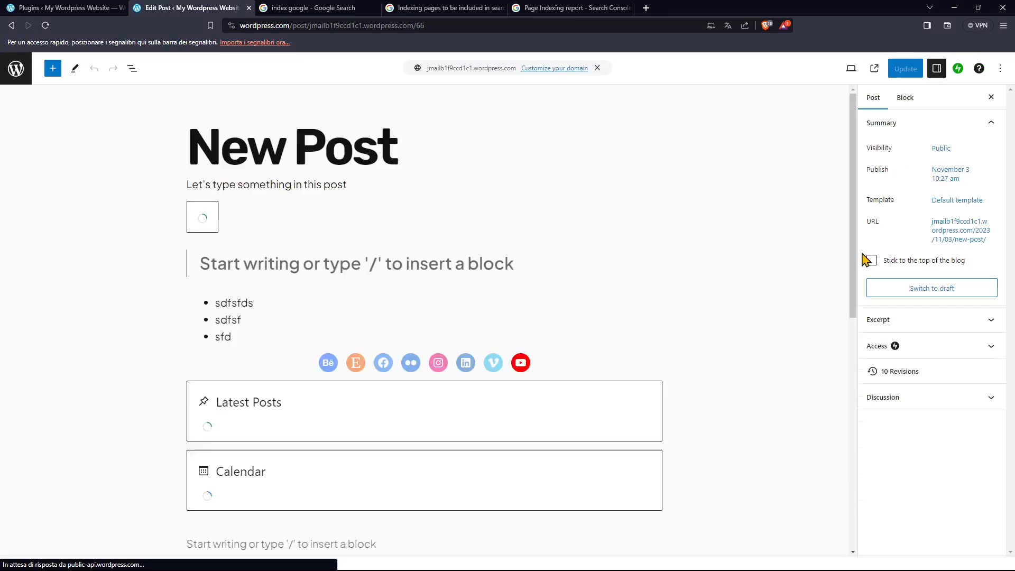
click(321, 270)
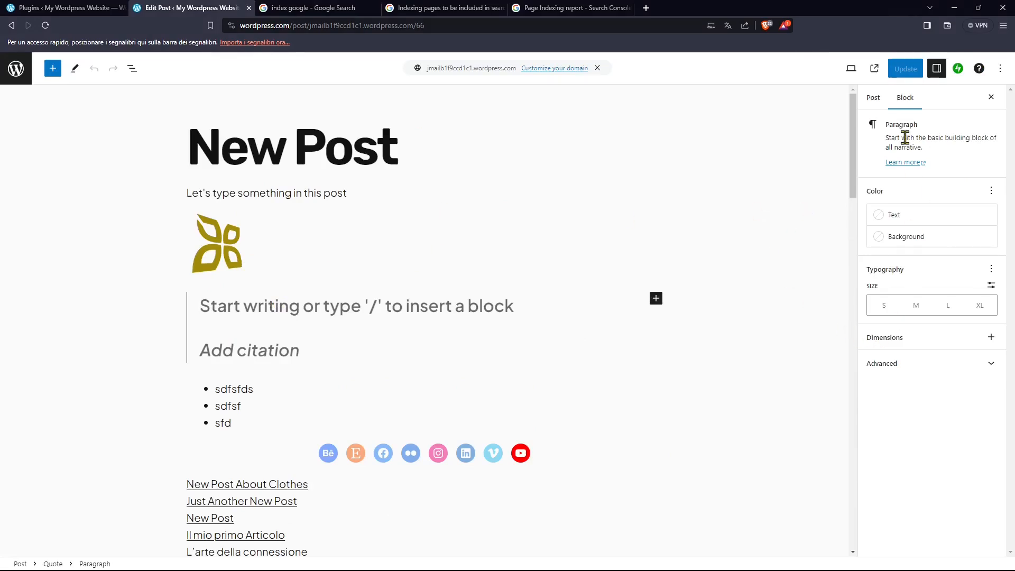
click(871, 105)
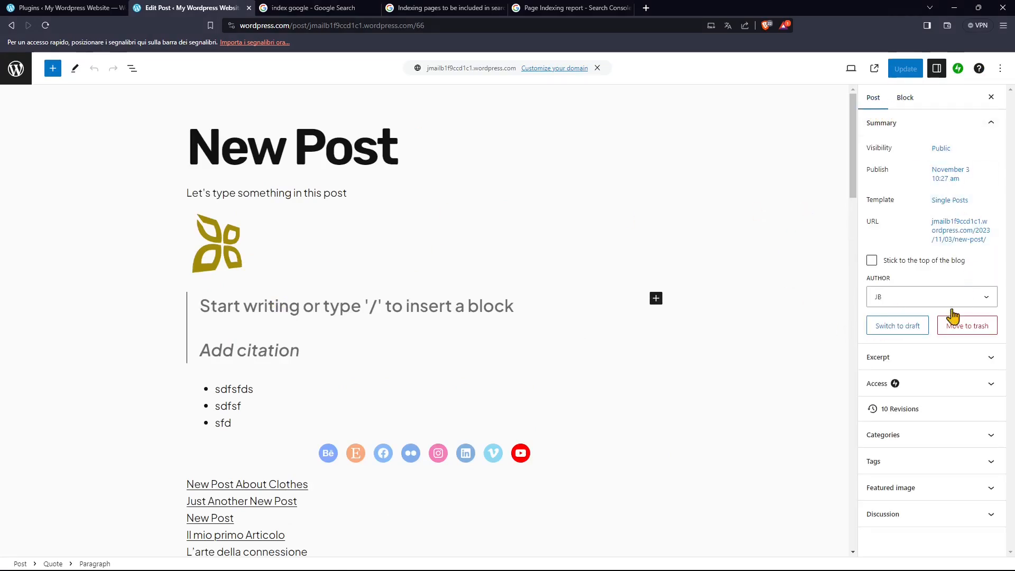
Review the post's excerpt options and its available categories.
click(893, 358)
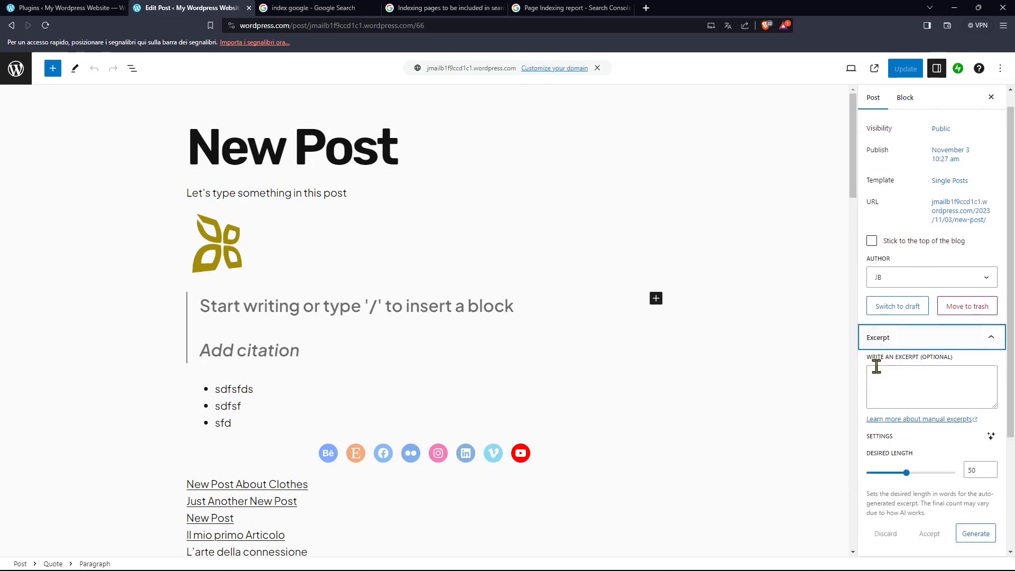
scroll(900, 386, down, 1)
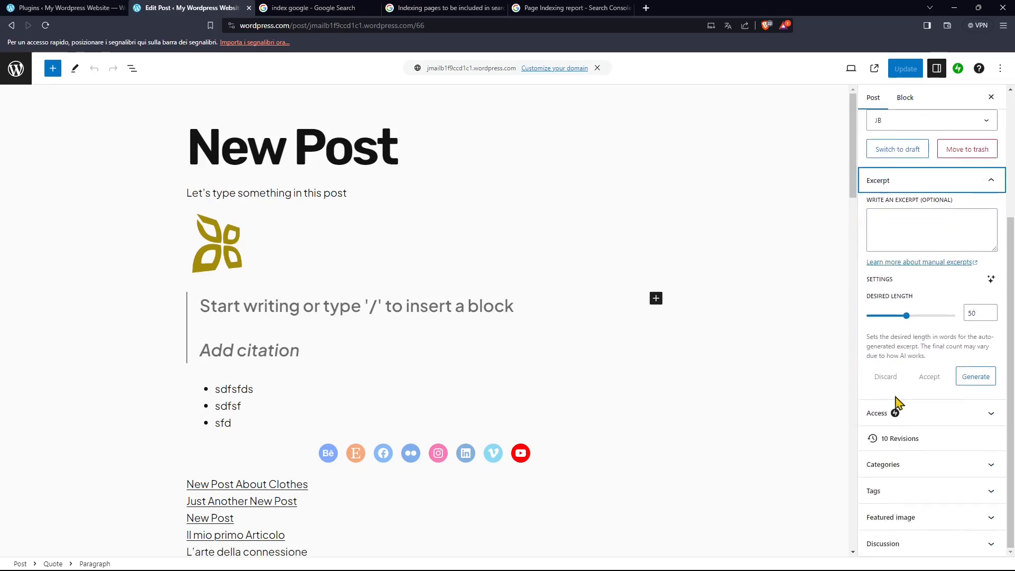
click(896, 476)
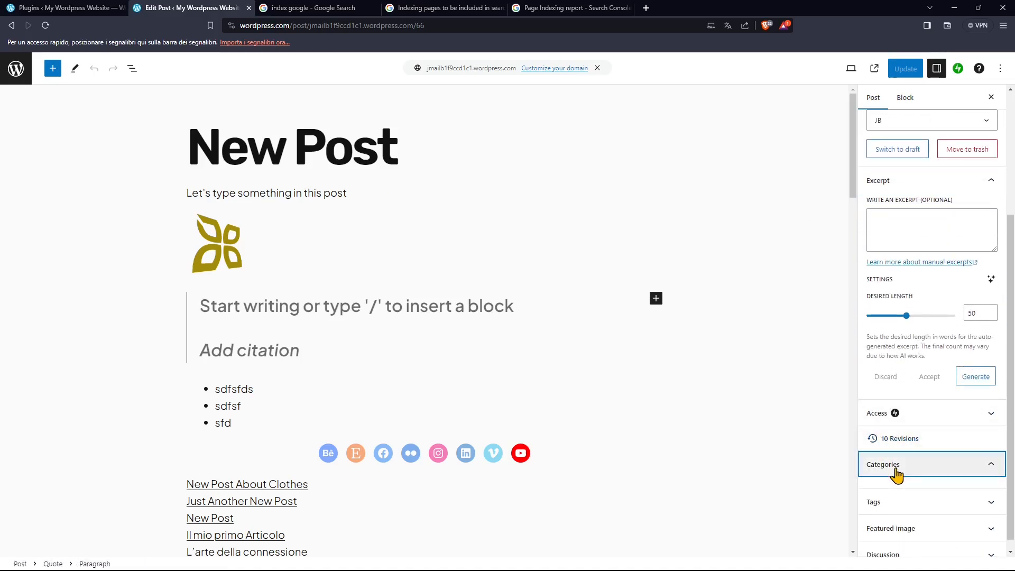
scroll(898, 476, down, 1)
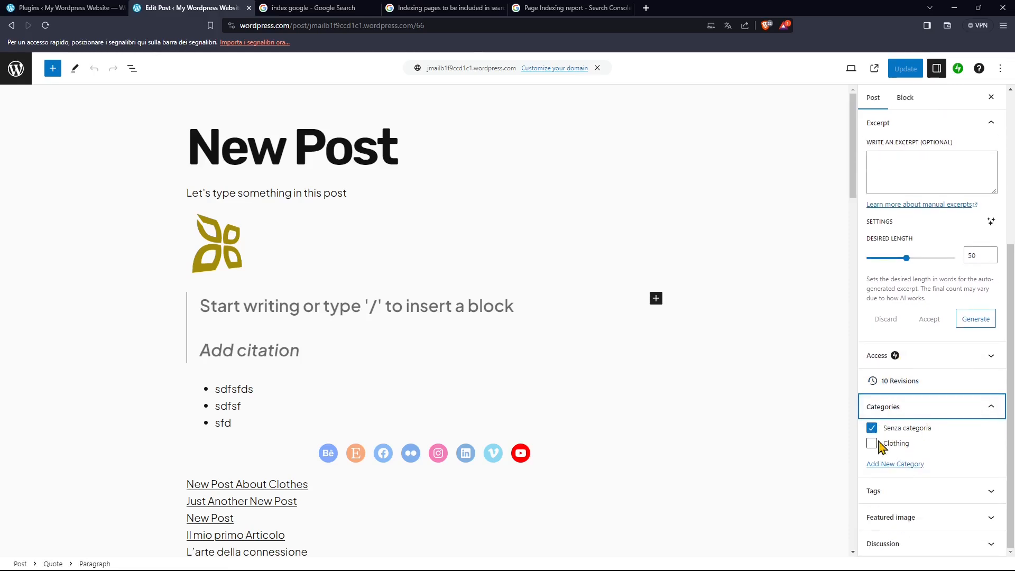
Add the tags "the", "most", "important", "words", "in", "or" and "post" to the post.
click(881, 494)
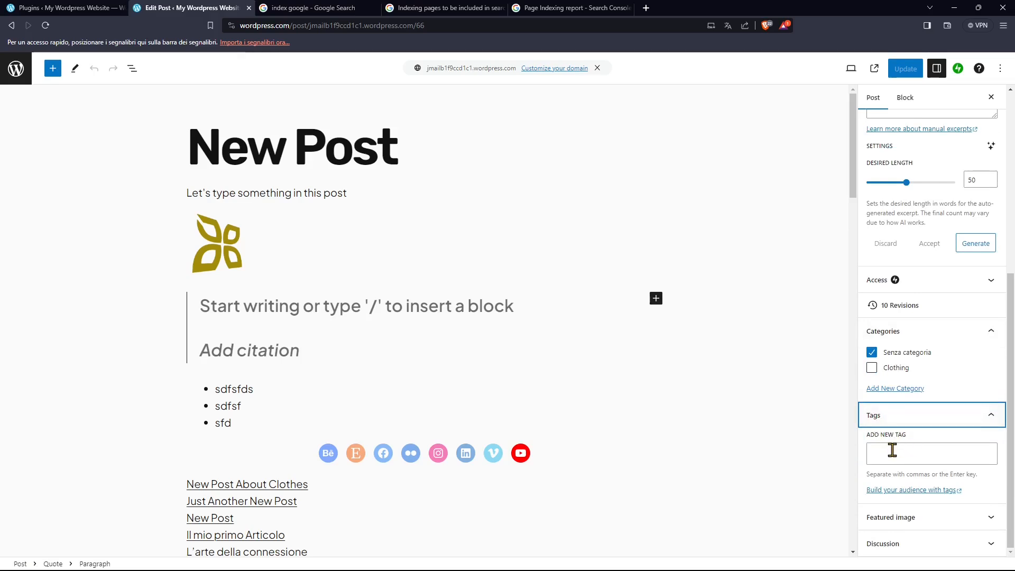
click(892, 453)
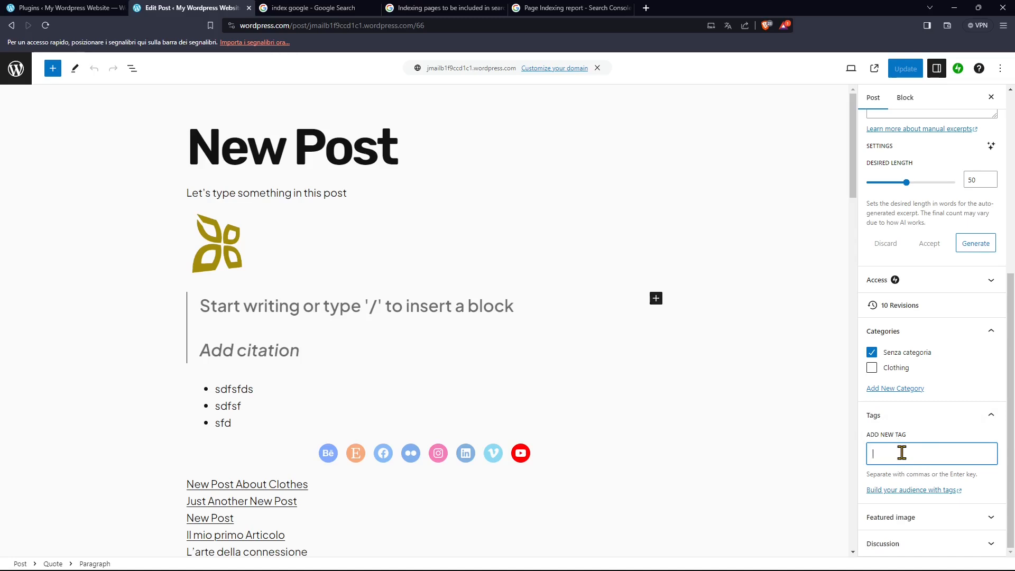
text(e)
key(Return)
text(most)
key(Return)
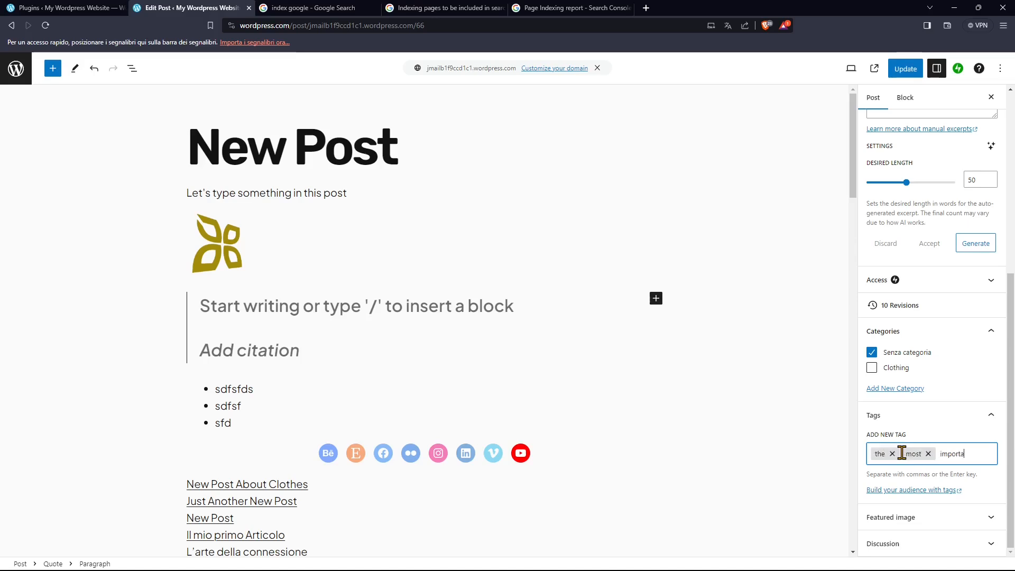
text(word)
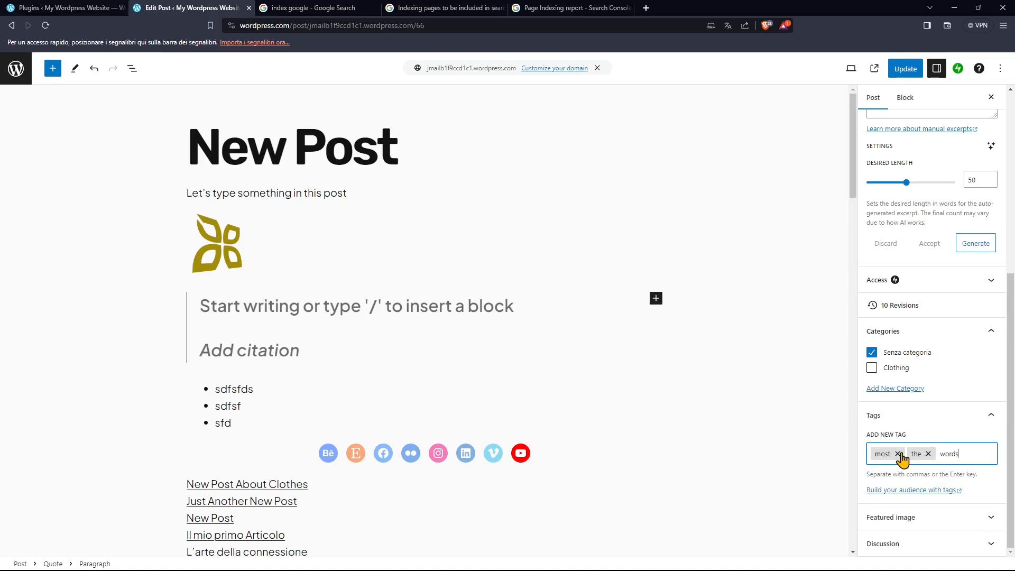
text(s)
key(Return)
text(in)
key(Return)
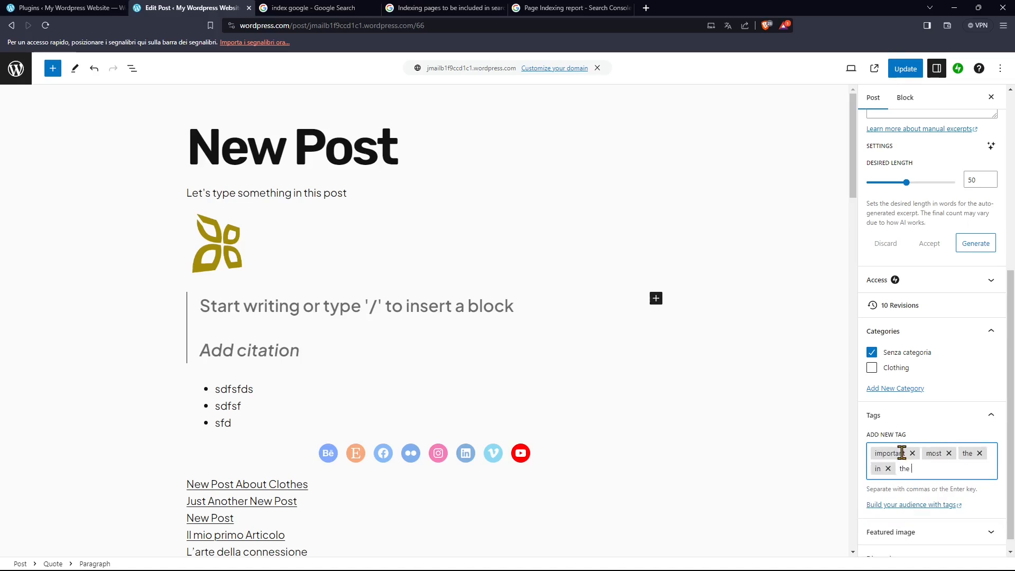
key(BackSpace)
text(or)
key(Return)
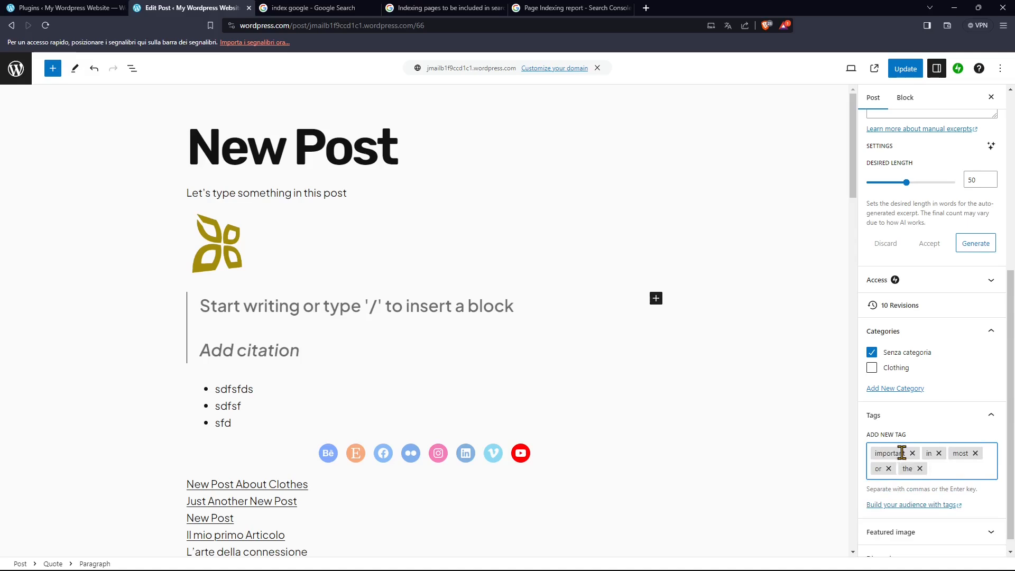
text(post)
key(Return)
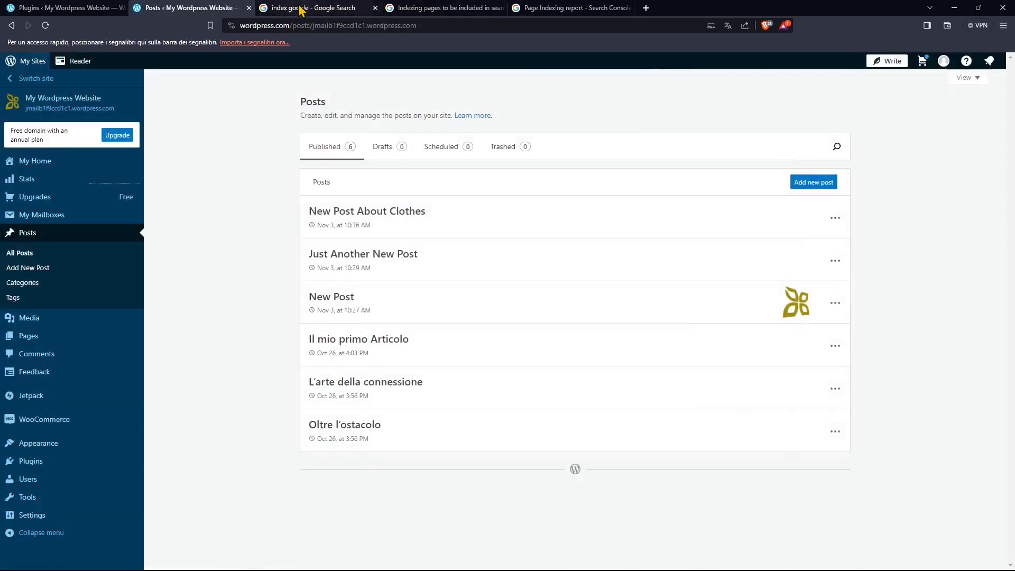
Review the open Google results for "index google" and the help pages on indexing pages and the Page Indexing report.
click(305, 7)
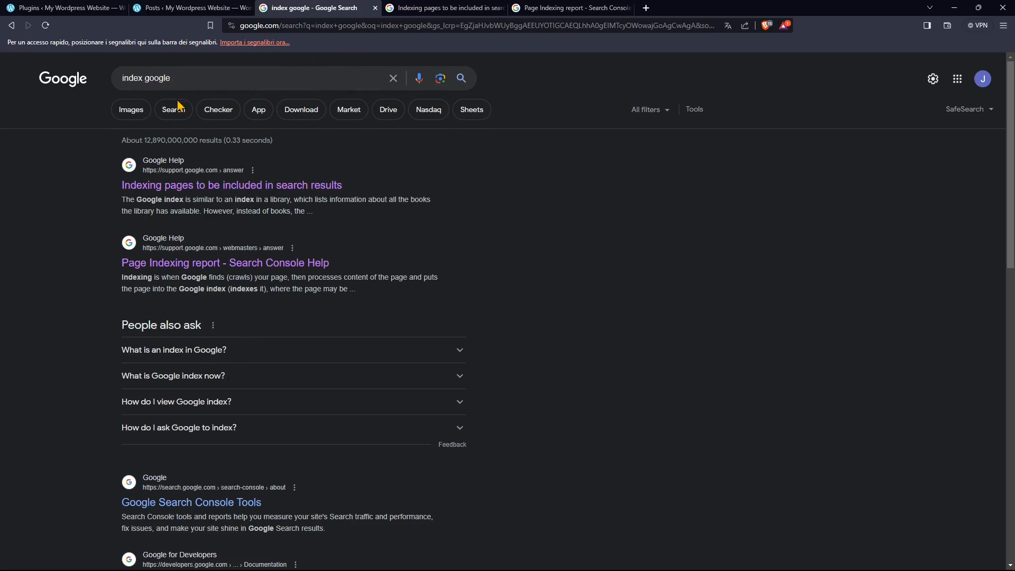
click(438, 11)
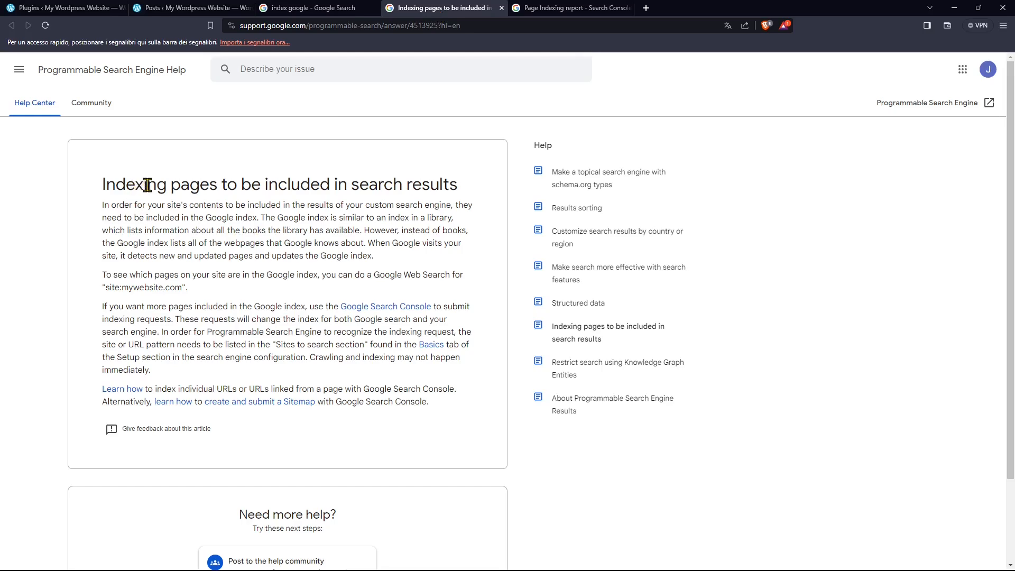
click(547, 7)
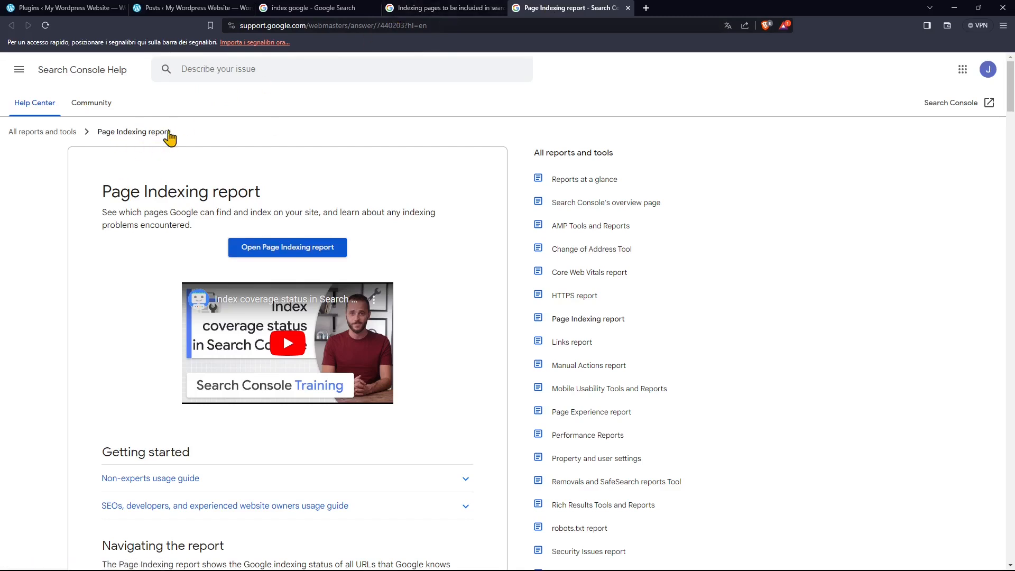
Search the web for "search engine optimization in google" in place of the Page Indexing report.
click(520, 22)
key(BackSpace)
text(search engine o)
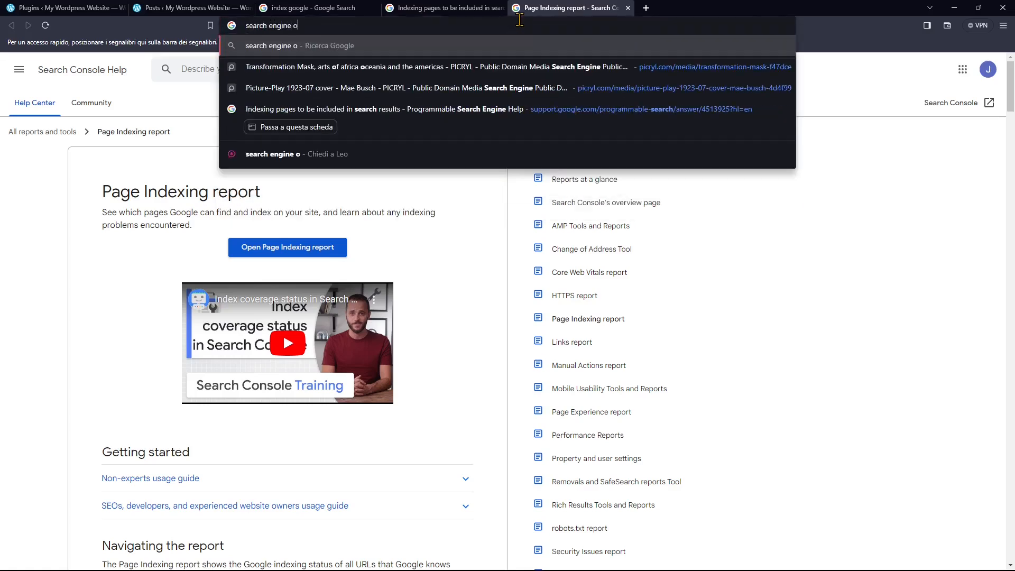
text(ptimization in goog)
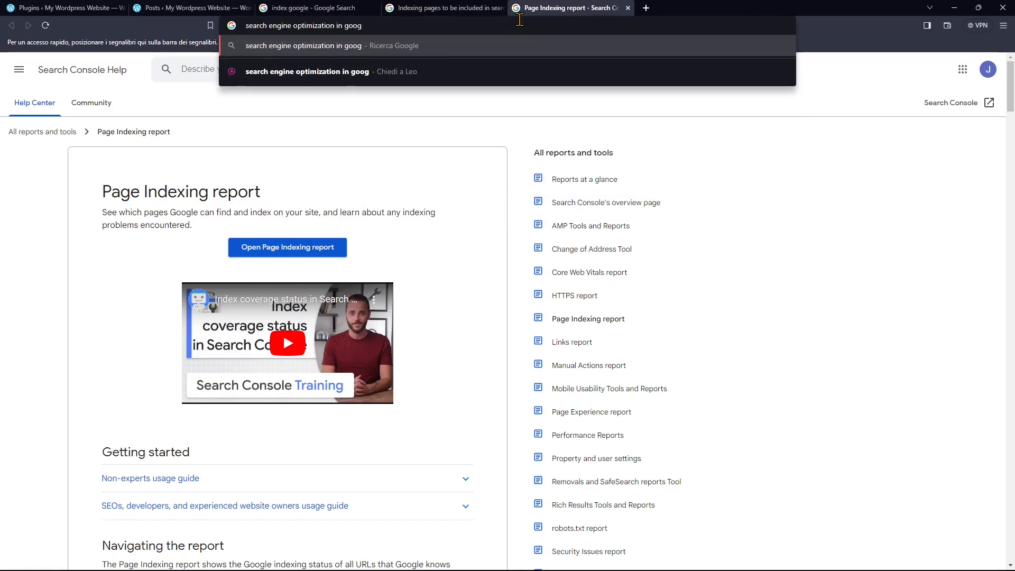
text(le)
key(Return)
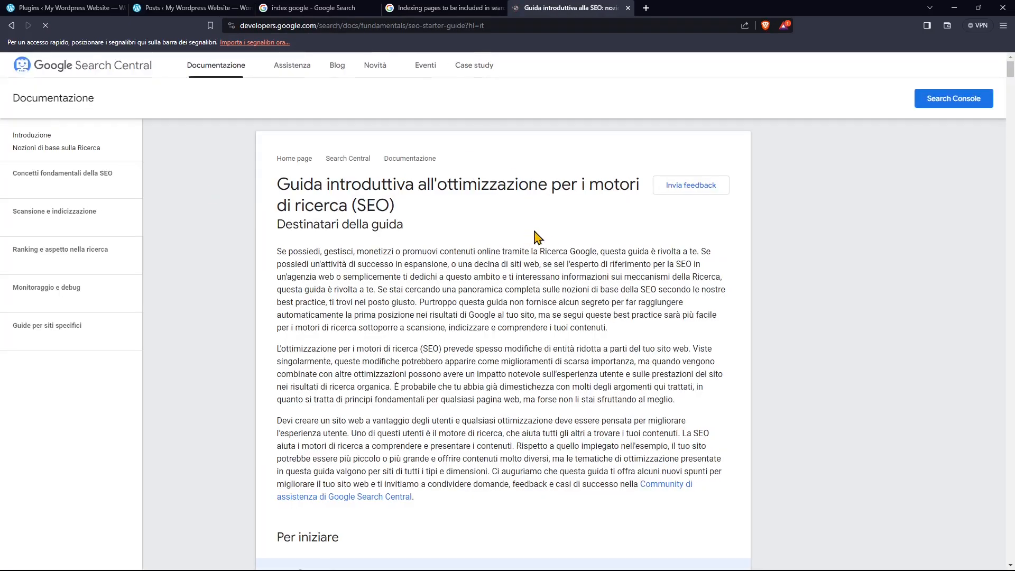
Review Google Search Central's SEO starter guide, from its glossary through to the advice on meta descriptions.
scroll(537, 238, down, 3)
scroll(471, 229, down, 15)
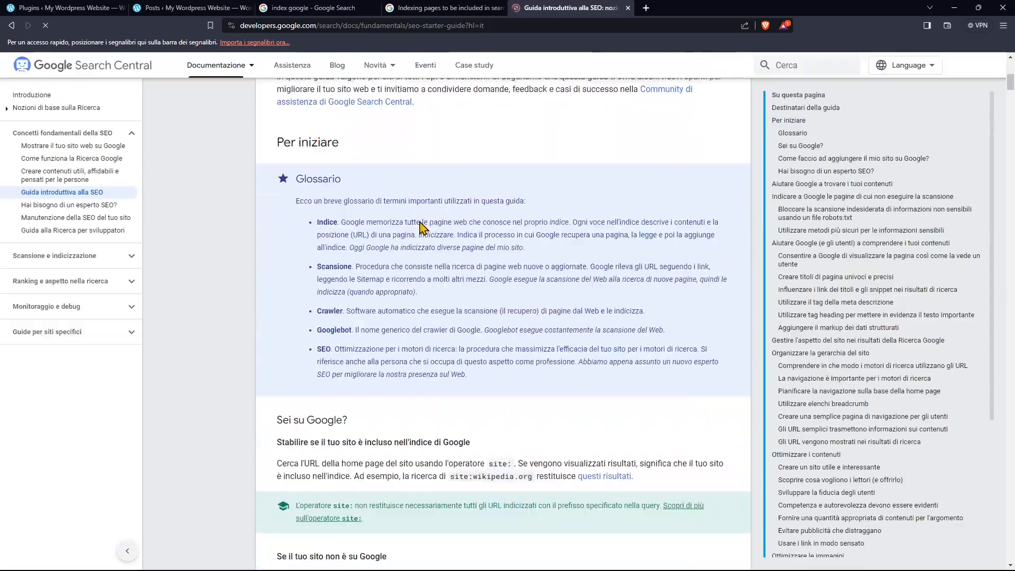
scroll(439, 251, down, 15)
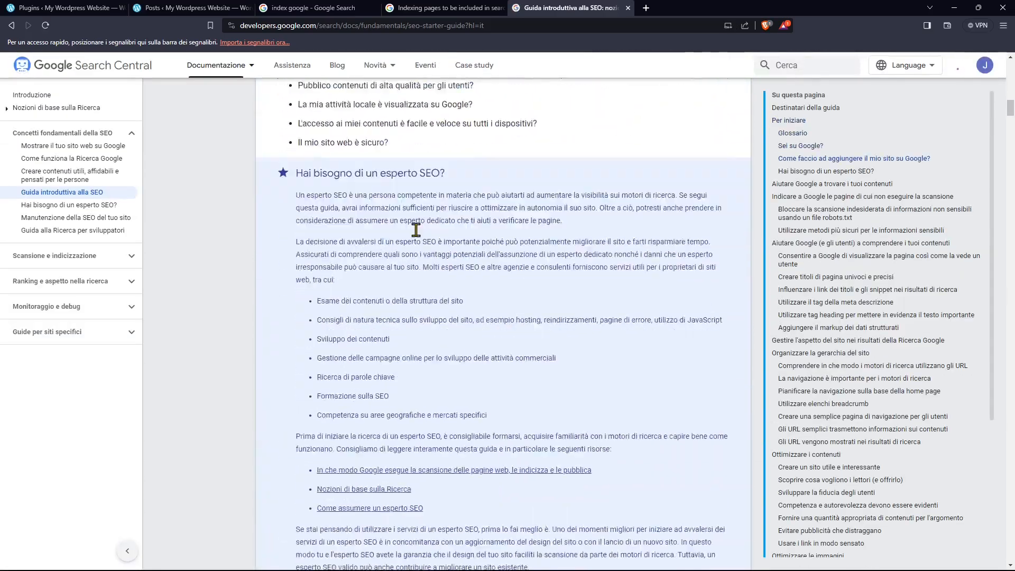
scroll(419, 237, down, 15)
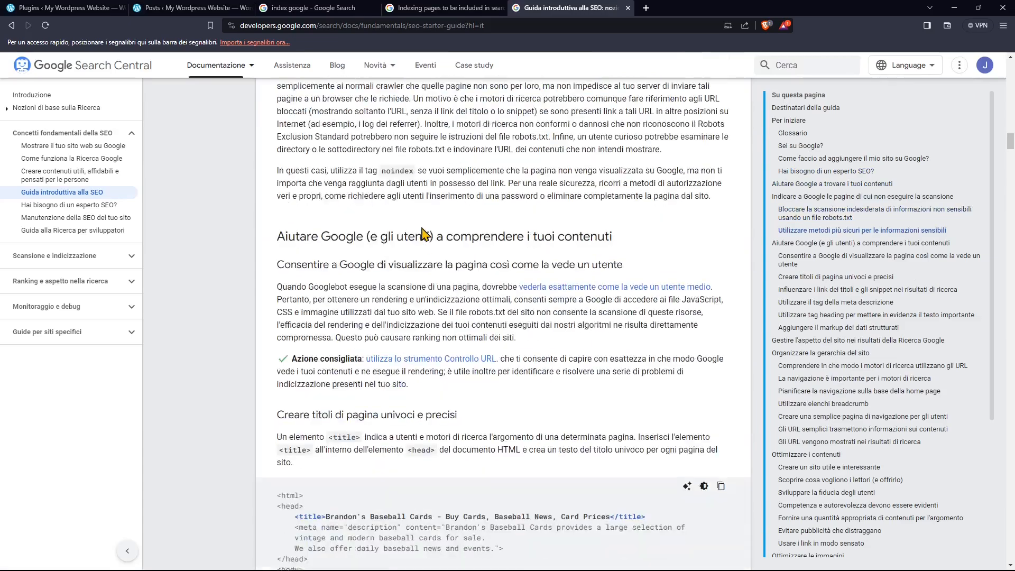
scroll(631, 298, down, 10)
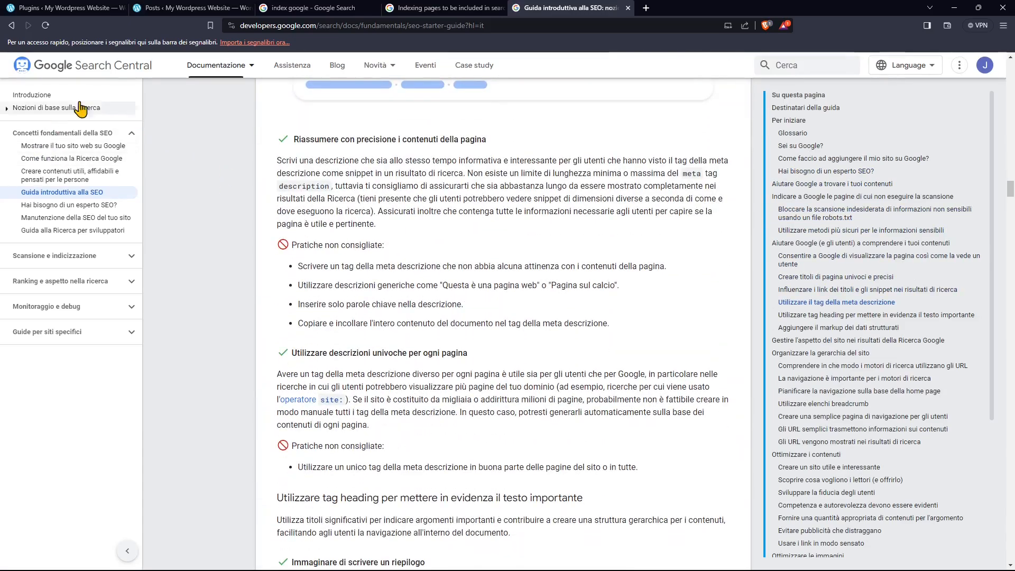
Close the Google search, indexing help and SEO guide pages to return to the WordPress Posts list.
click(375, 8)
click(375, 7)
click(374, 8)
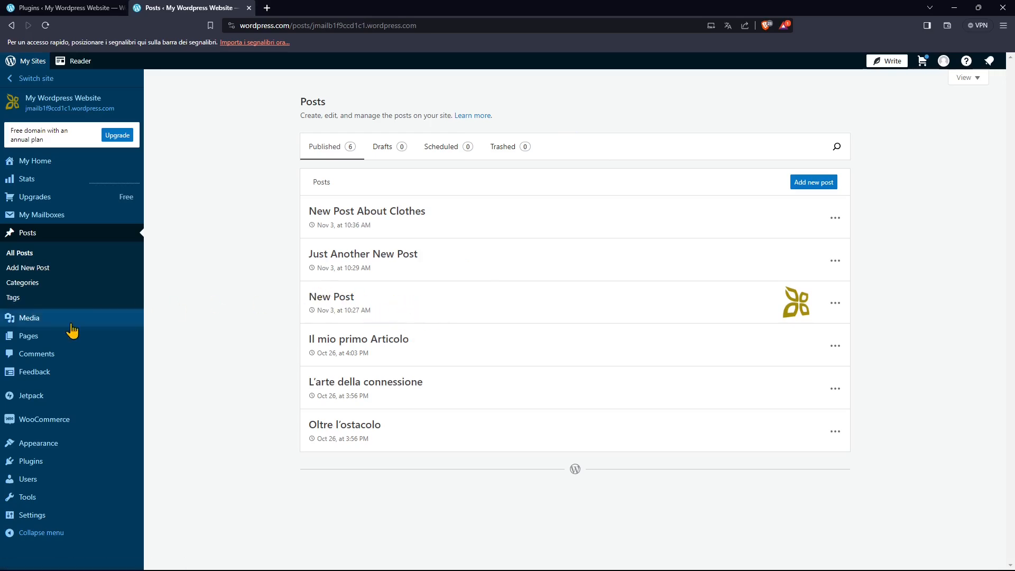
Browse the plugin categories Search Engine Optimization, Ecommerce & Business, Booking & Scheduling, Events Calendar and Social.
mouse_move(80, 381)
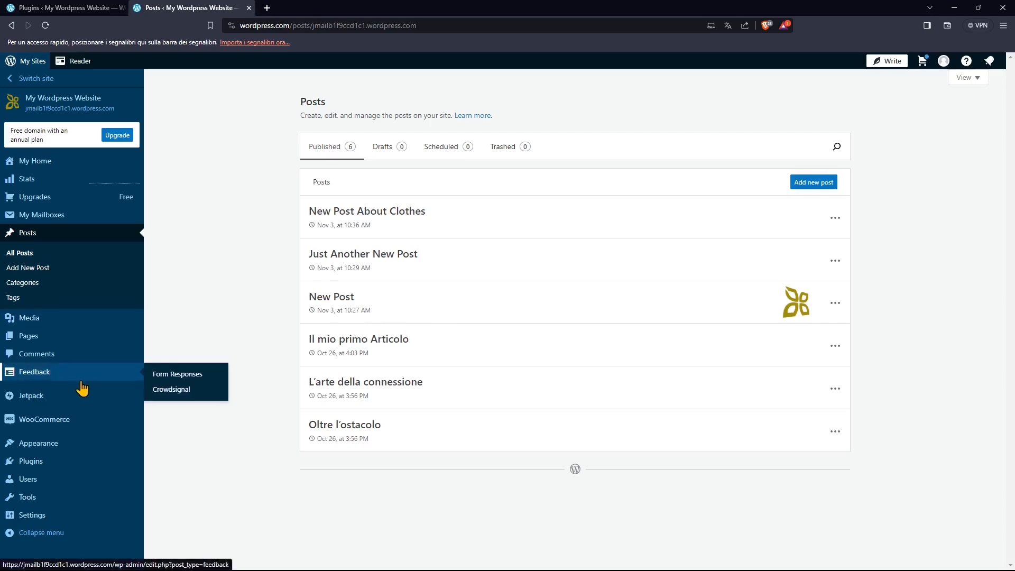
mouse_move(97, 403)
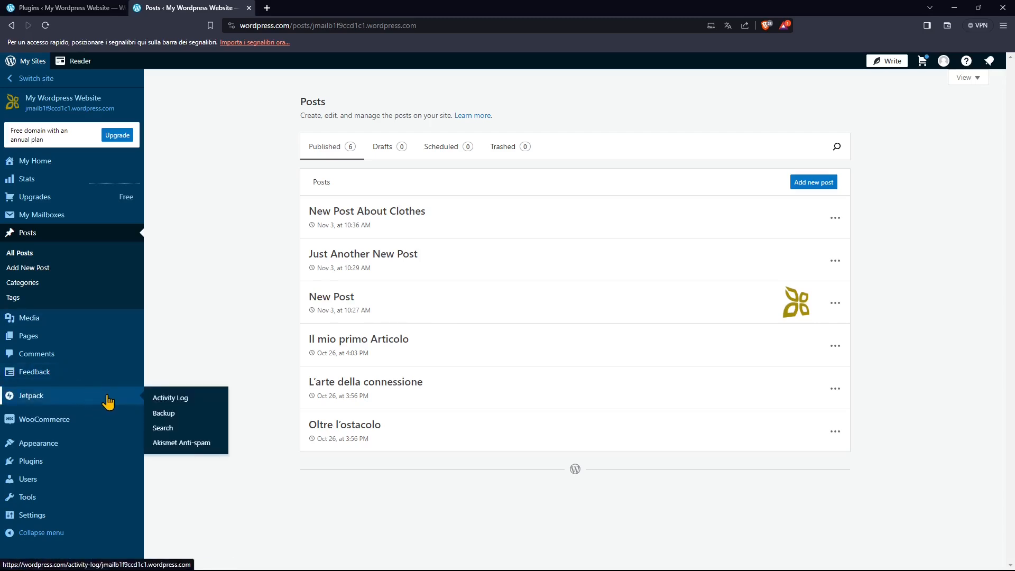
mouse_move(54, 451)
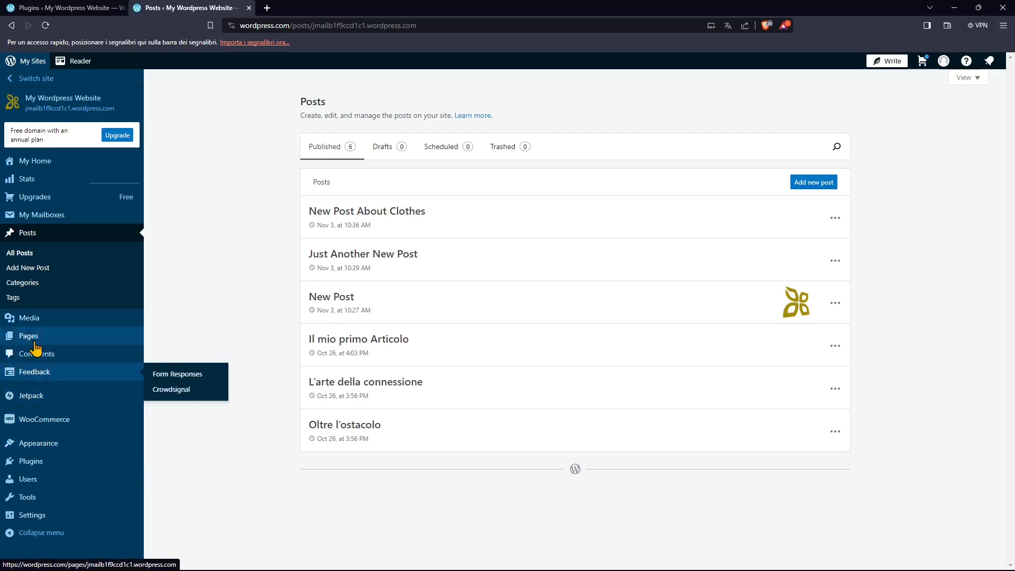
click(39, 464)
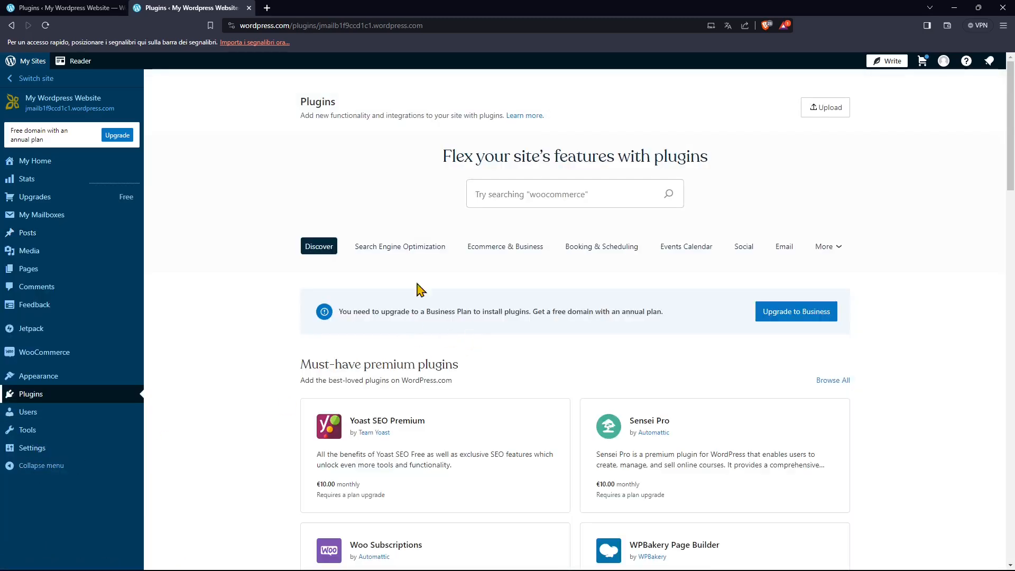
click(391, 248)
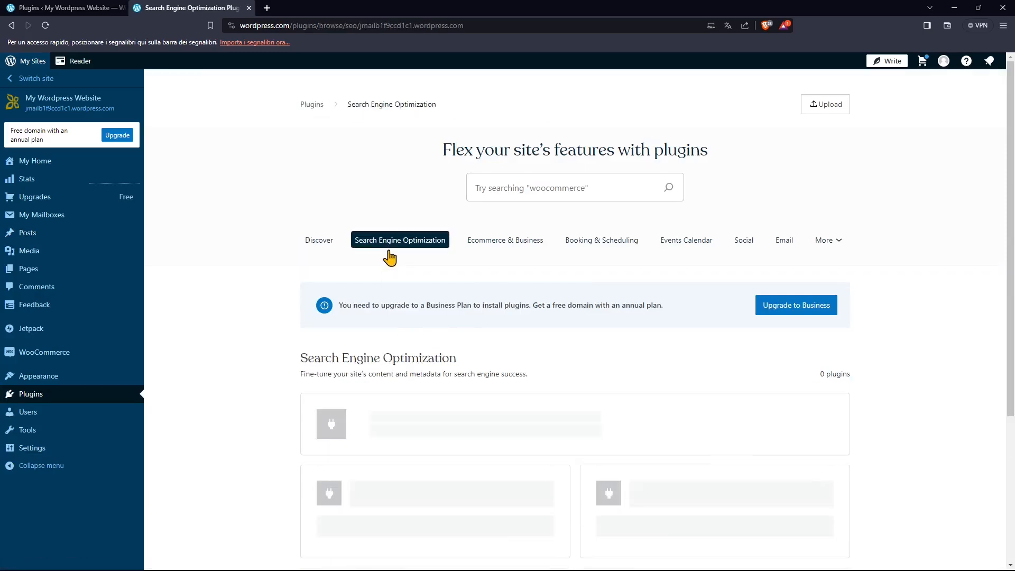
click(515, 248)
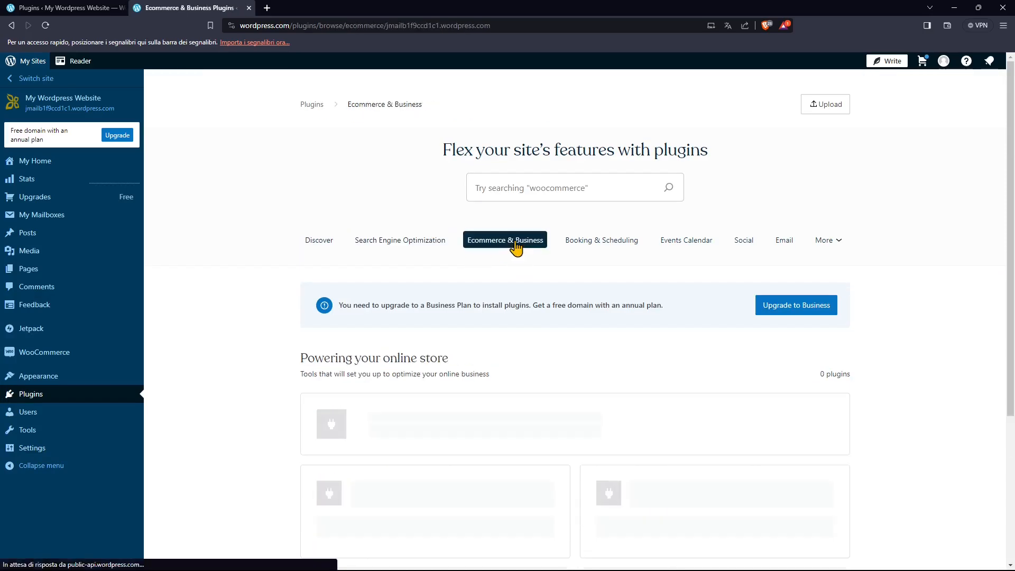
click(597, 249)
click(694, 248)
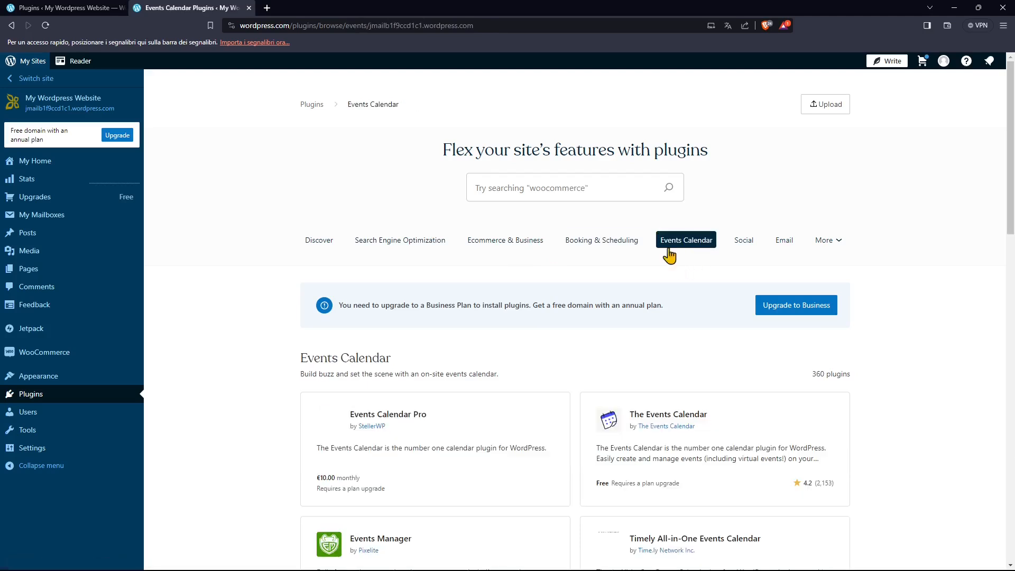
click(745, 246)
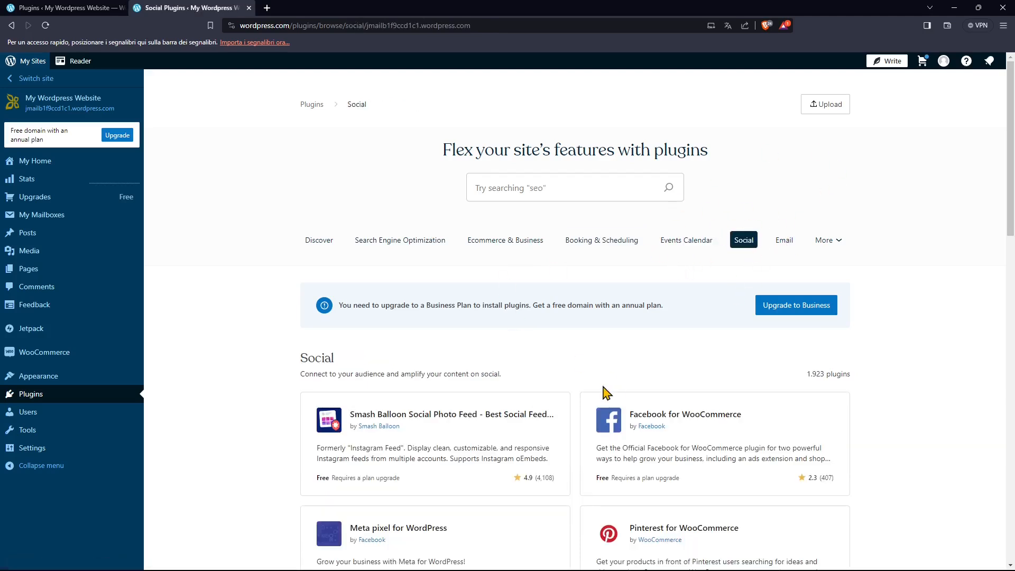
scroll(444, 344, down, 4)
scroll(581, 376, up, 4)
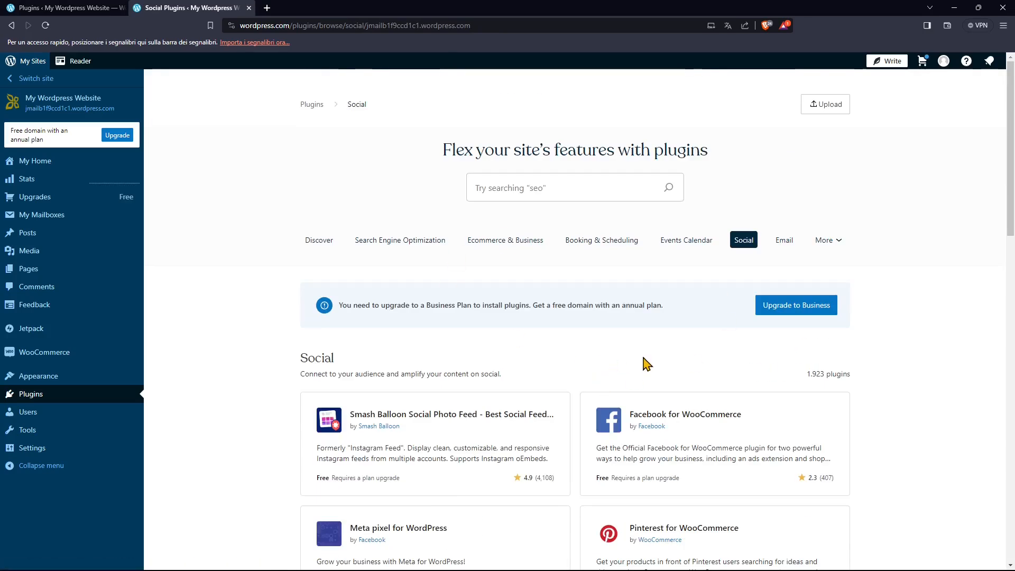
Search the plugin directory for "hdldfhlsh".
click(545, 192)
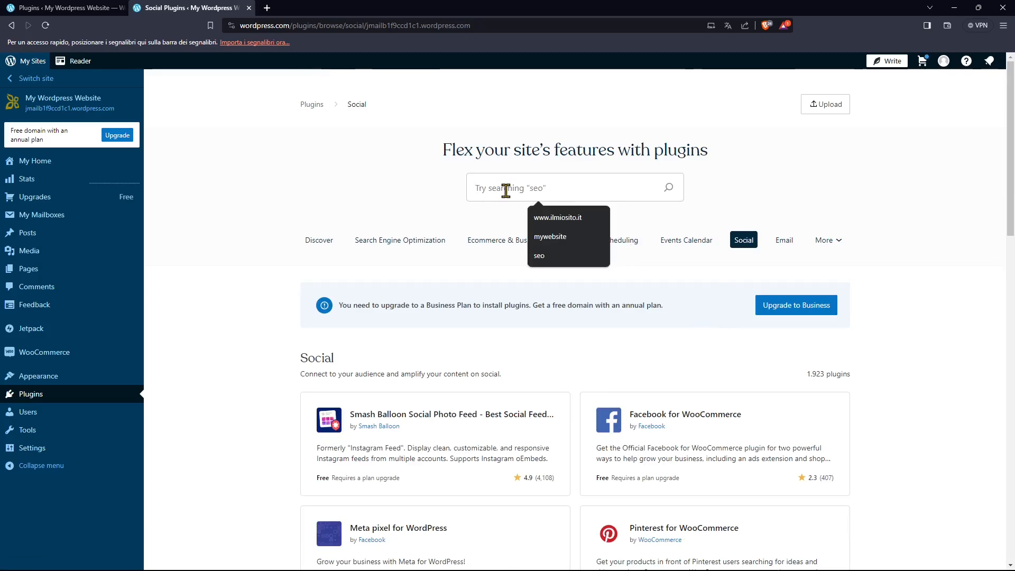
text(hdldfhlsh)
click(649, 188)
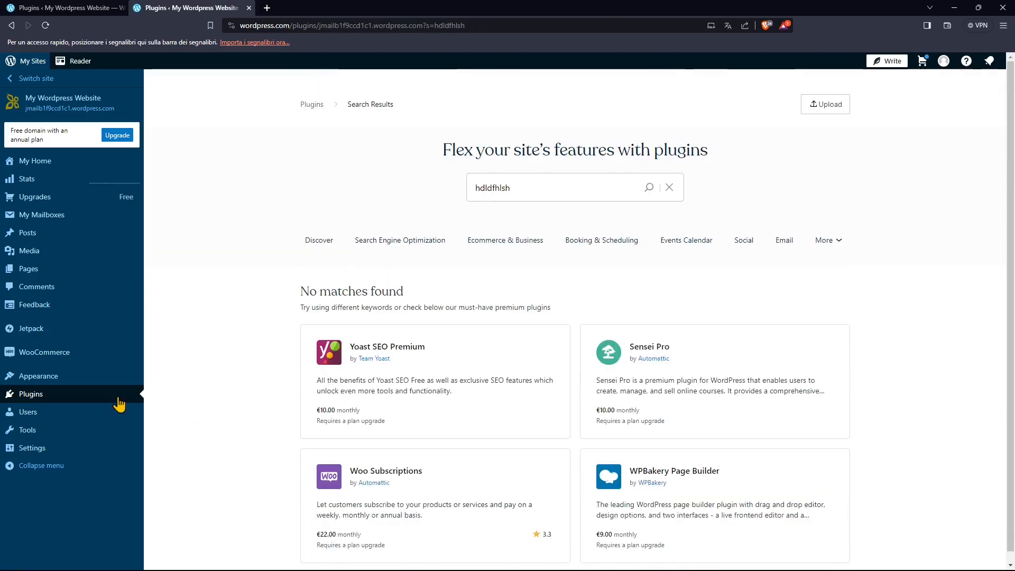
Glance at the site's Users page, and view the Yoast SEO Premium plugin's details from the Plugins page.
mouse_move(37, 416)
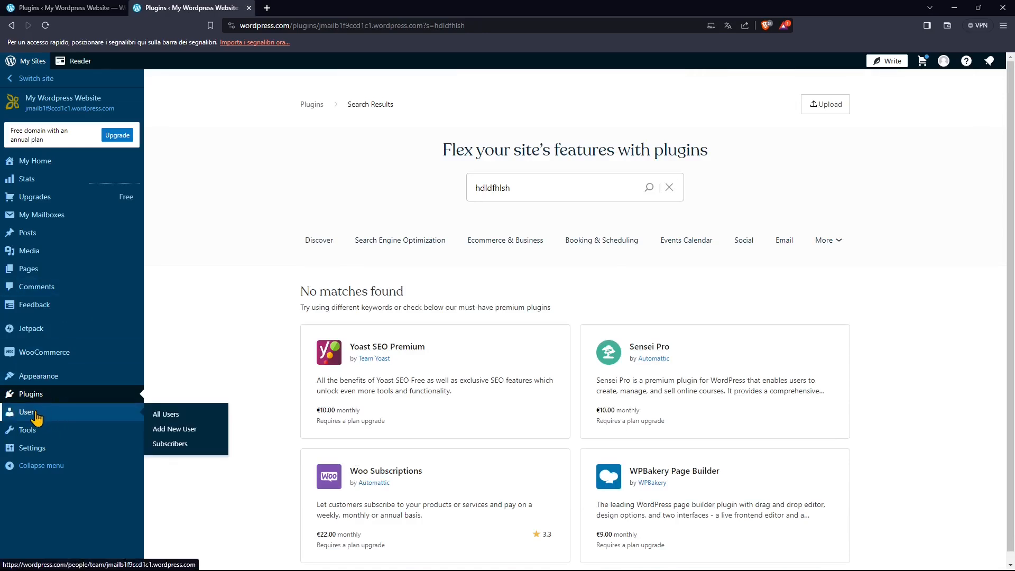
click(28, 412)
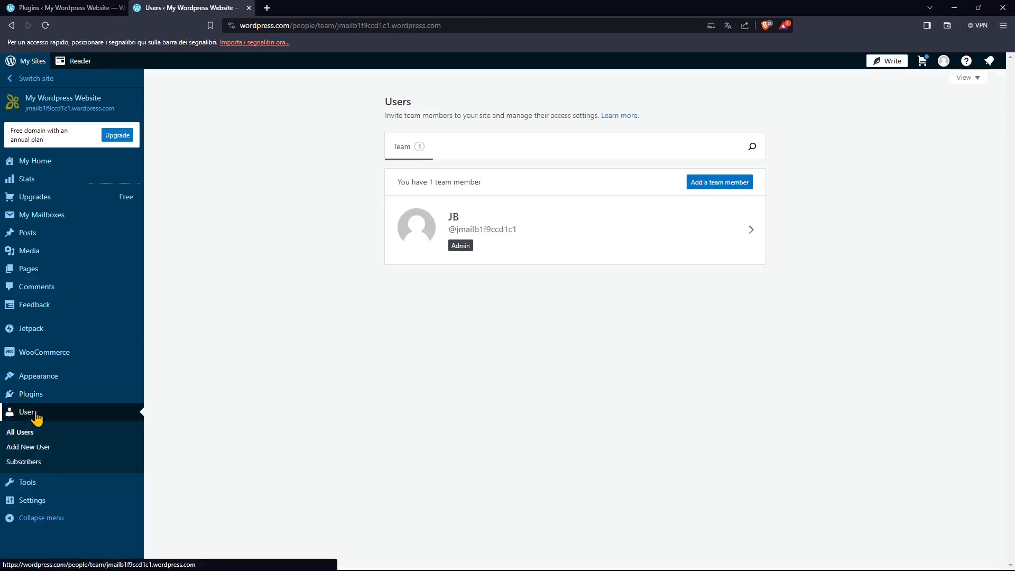
click(58, 395)
scroll(514, 375, down, 4)
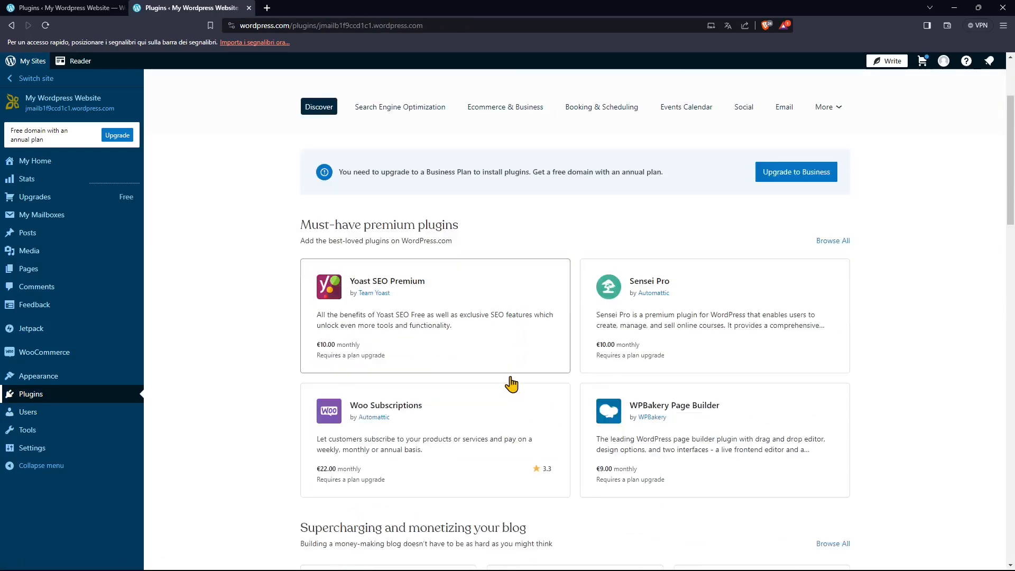
click(405, 239)
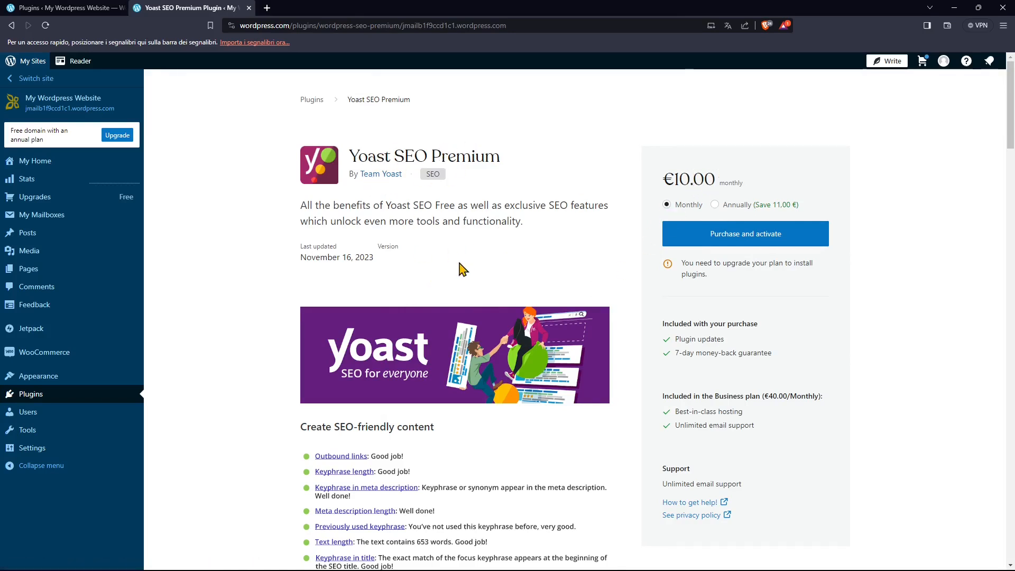
click(312, 99)
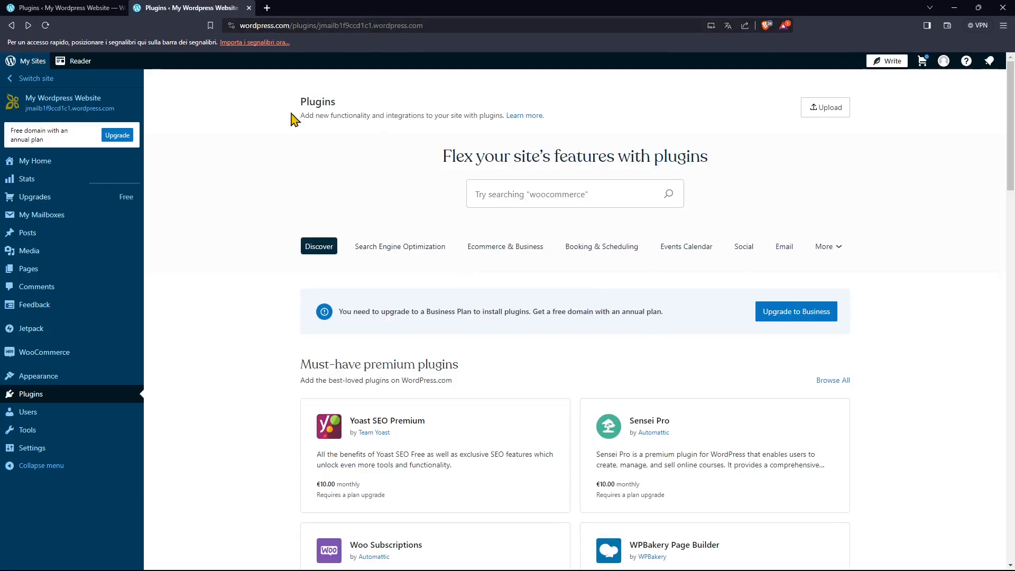
Open the site's Users page and review its team member list.
click(40, 413)
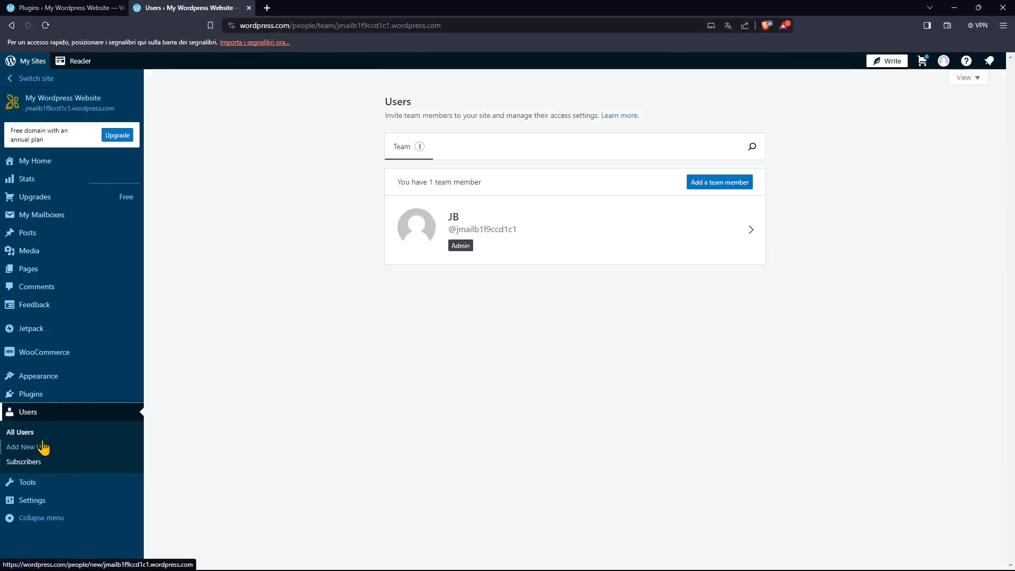
drag(389, 100, 411, 102)
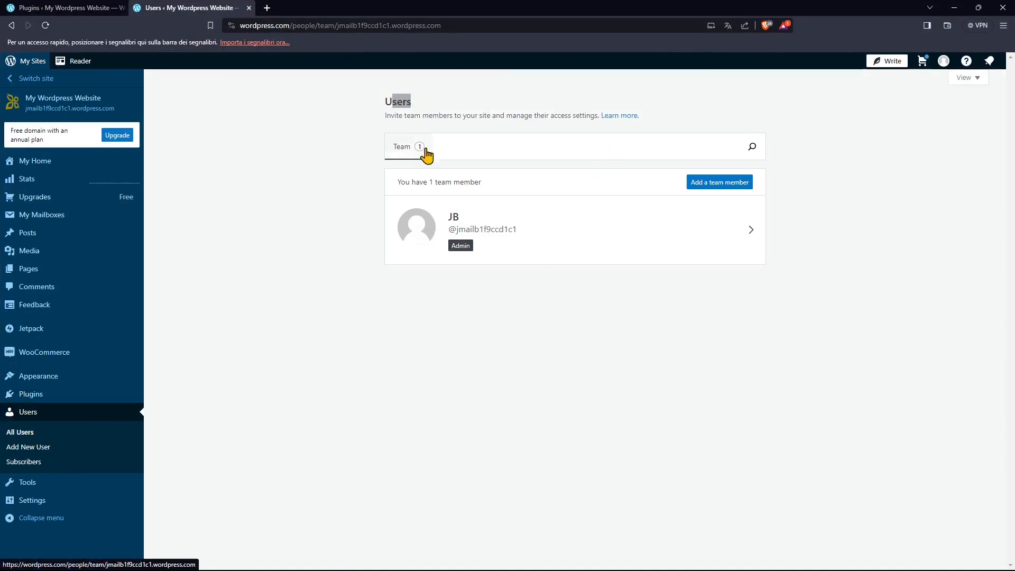
click(399, 94)
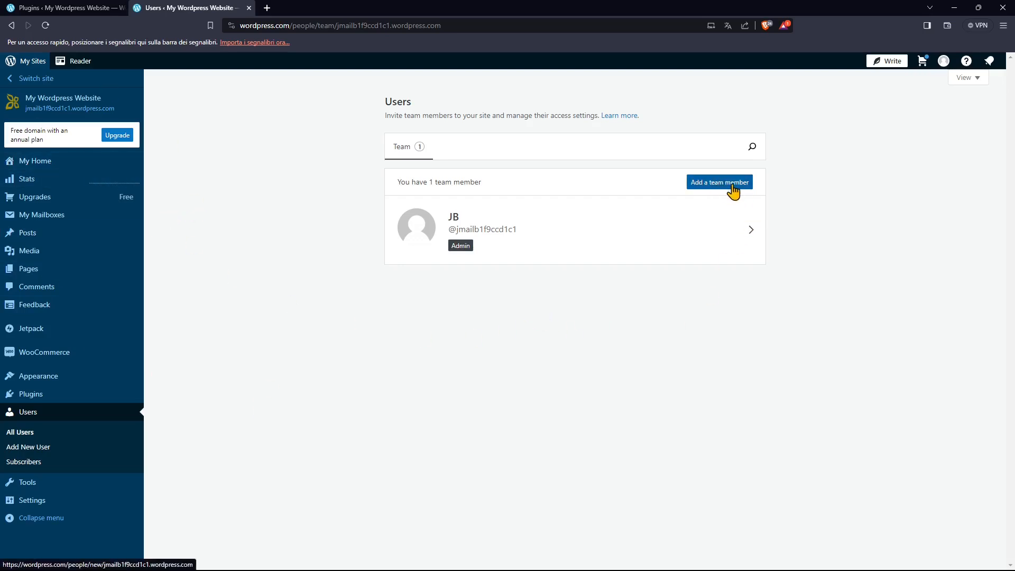
Open the form for adding a new user and compare the descriptions of the Administrator and Editor roles.
click(42, 450)
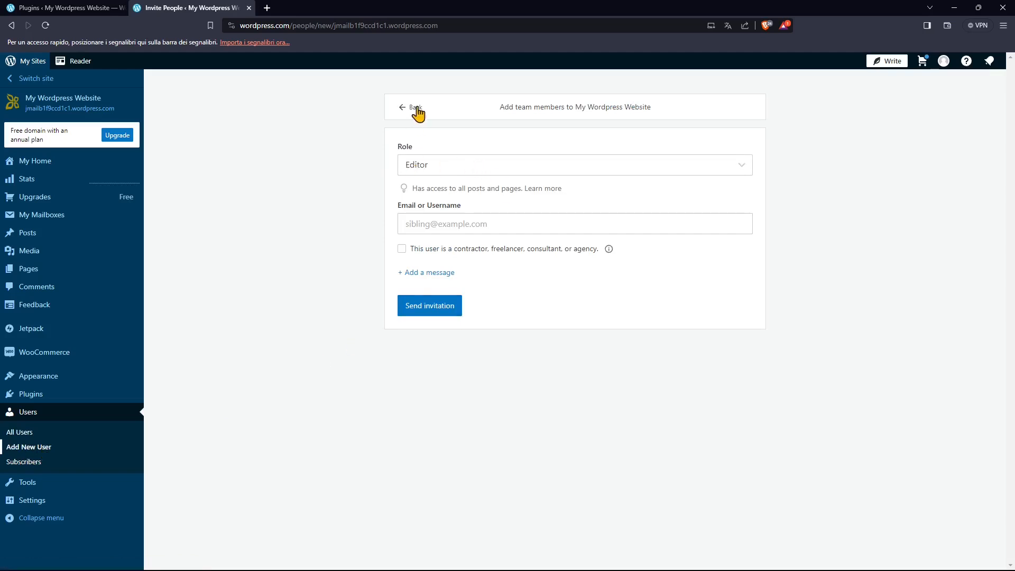
click(419, 166)
click(428, 182)
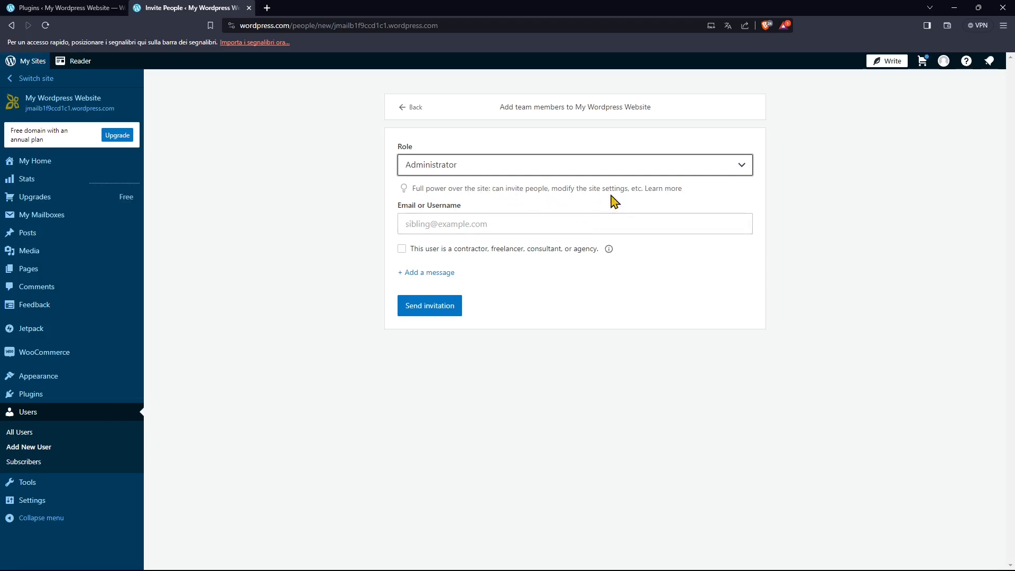
click(443, 168)
click(422, 194)
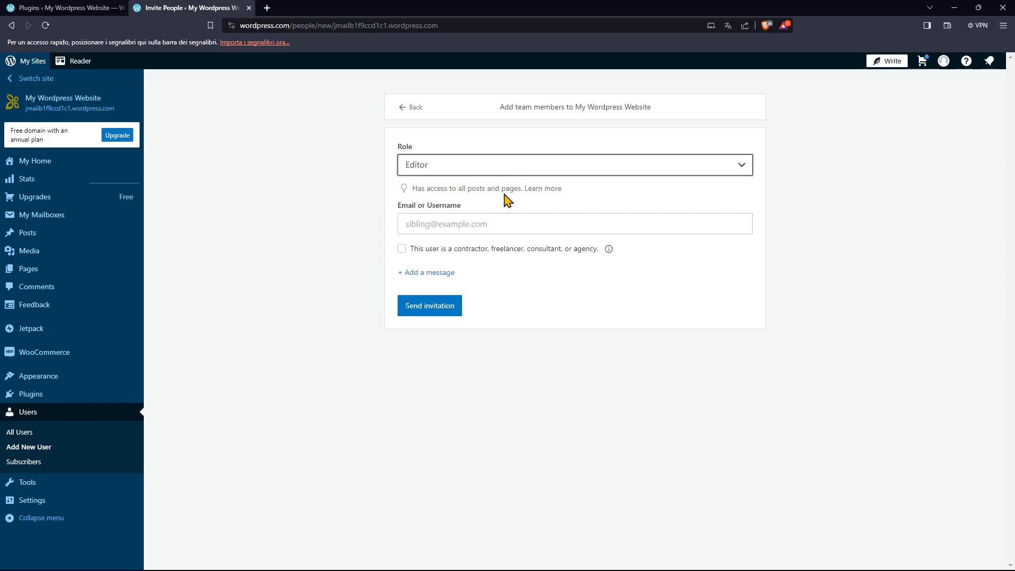
Choose the Author role for the new user and highlight "their own posts" in its description.
click(426, 167)
click(429, 209)
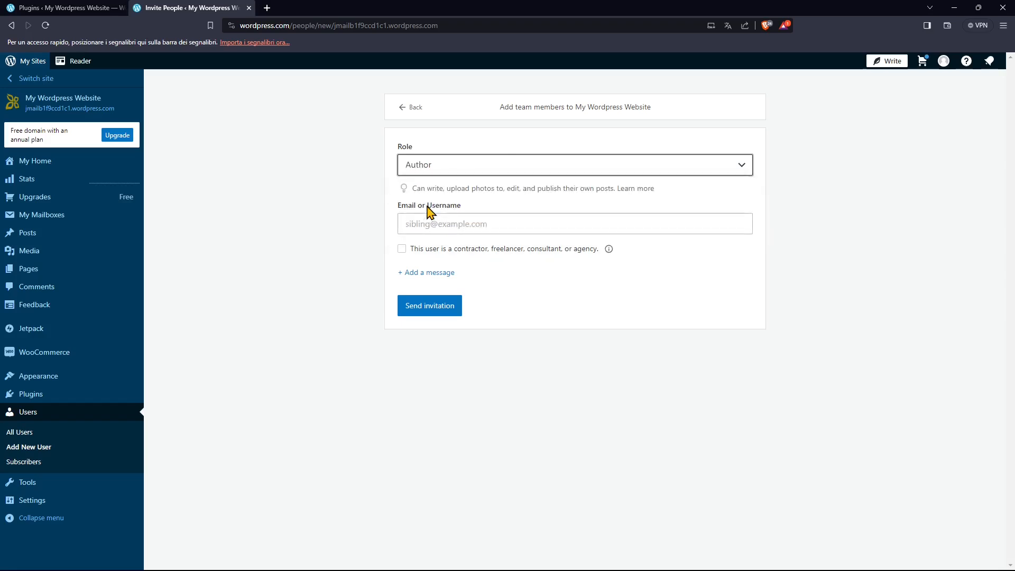
click(431, 190)
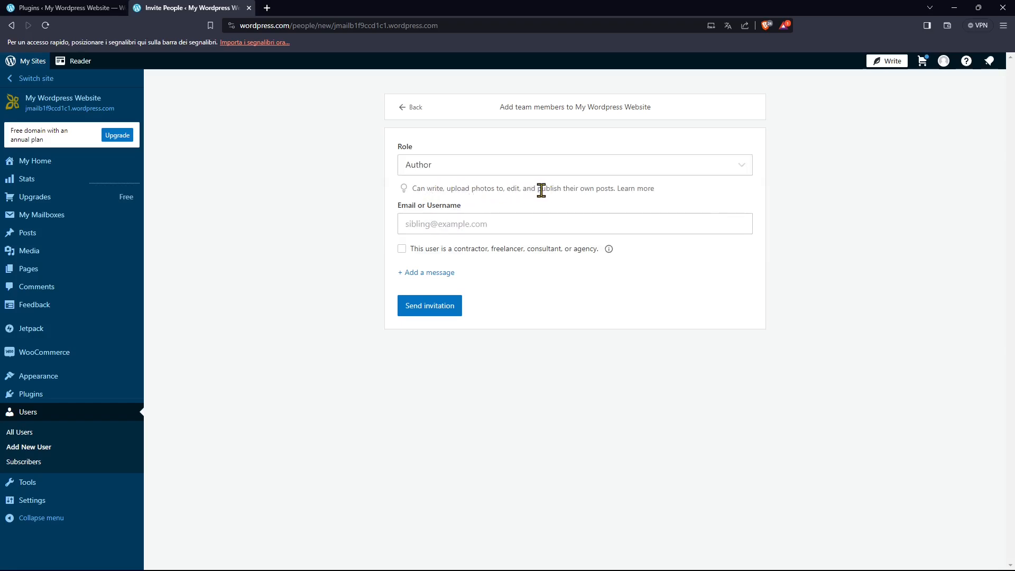
drag(566, 190, 613, 191)
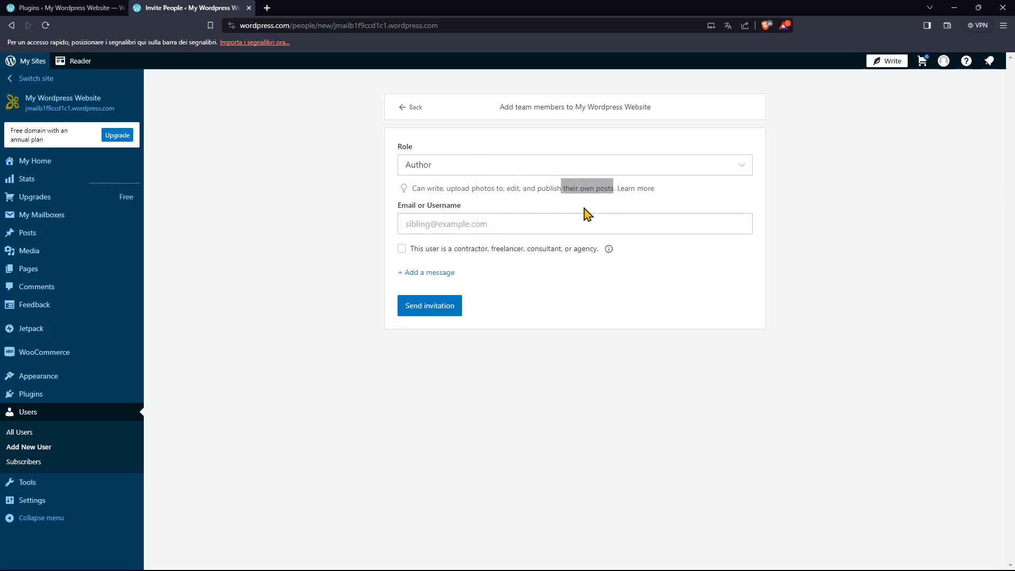
Set the new user's role to Contributor and highlight "publish" in the role's description.
click(413, 173)
click(433, 217)
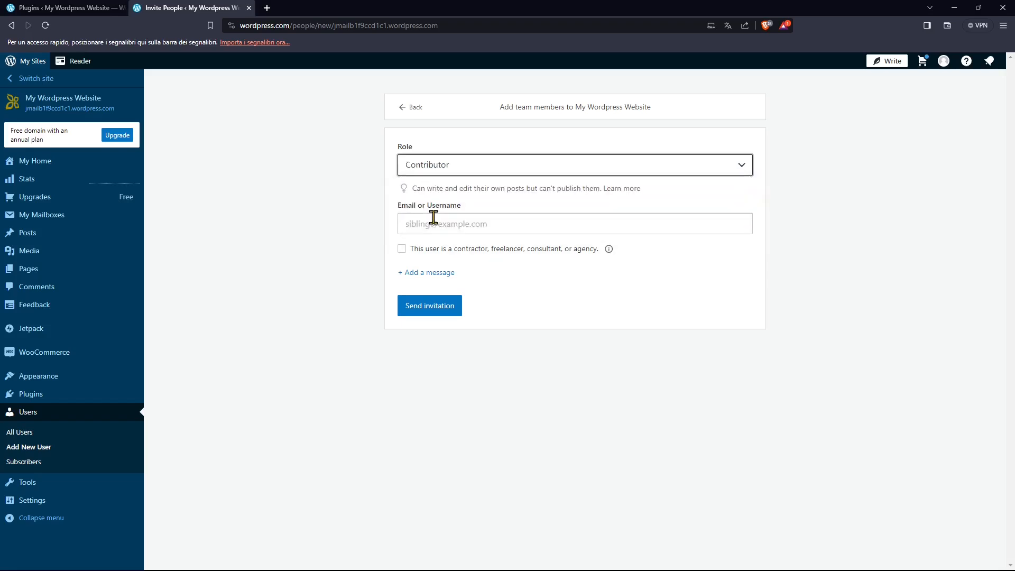
click(425, 186)
drag(555, 190, 583, 189)
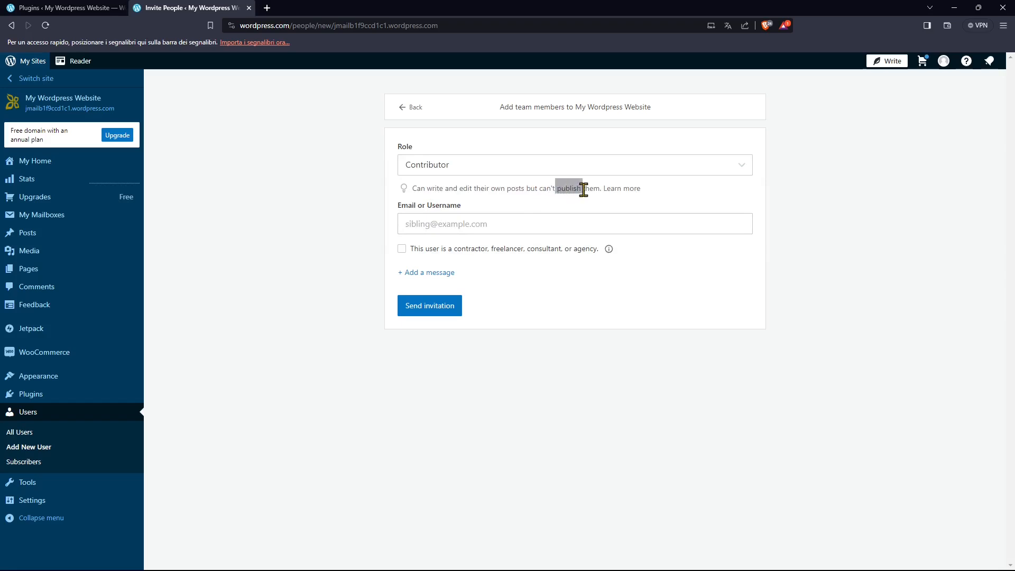
Look over the available roles for the new user and keep Contributor selected.
click(443, 169)
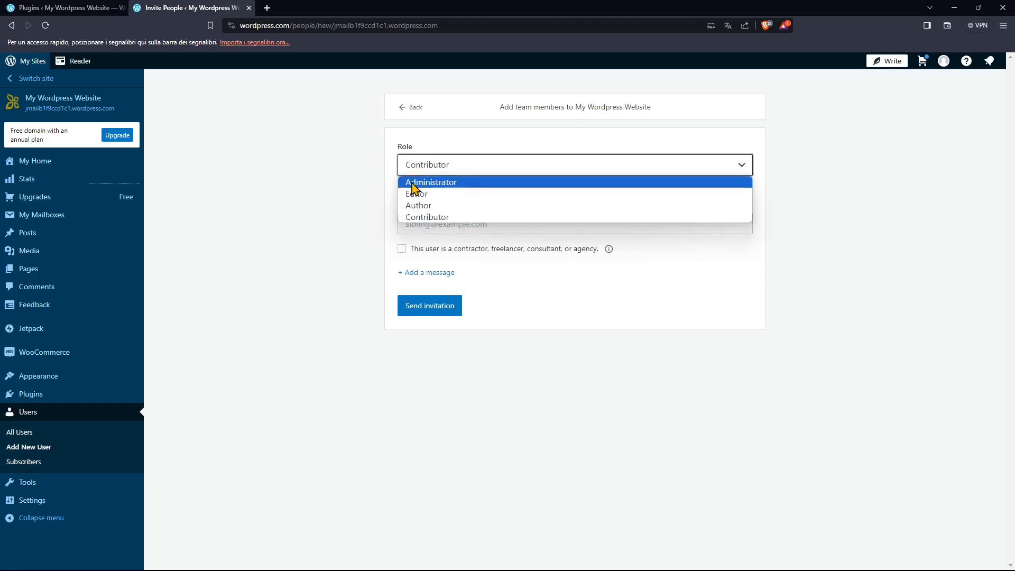
click(347, 207)
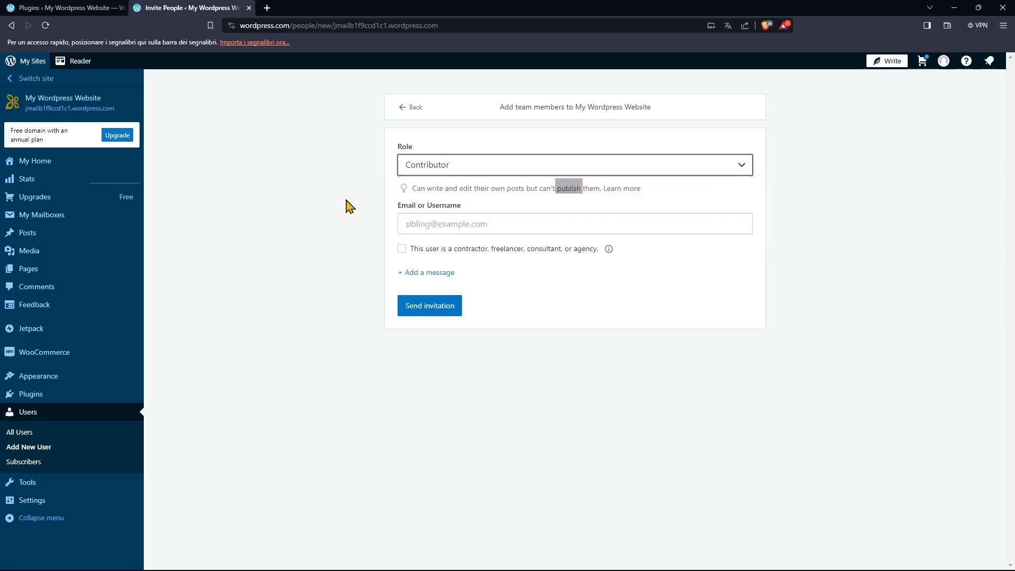
click(432, 170)
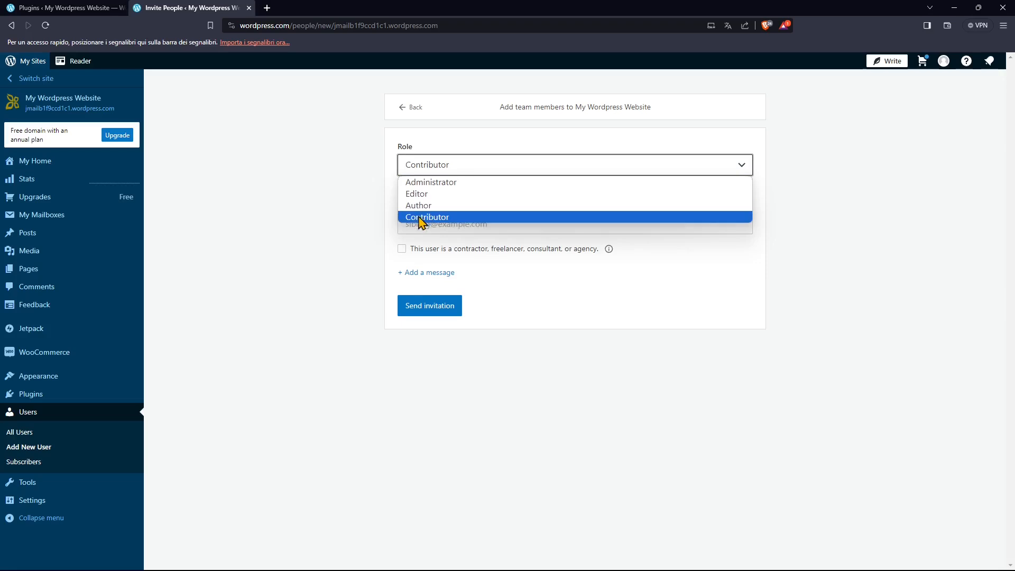
click(421, 218)
Fill in the invitation with the username myfirstteammate, the contractor or freelancer option enabled and a message field added.
click(425, 226)
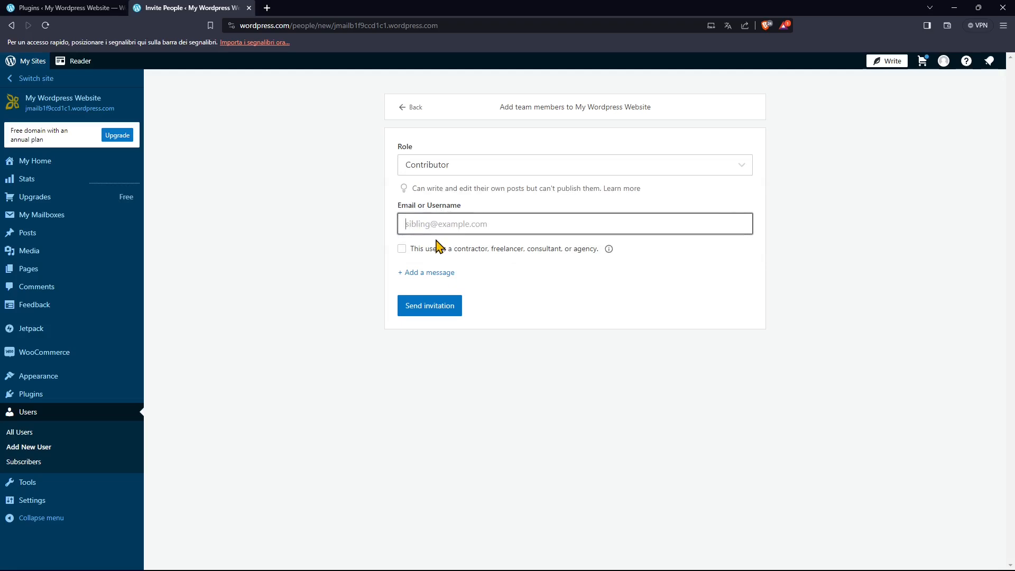
text(myfirstteammate)
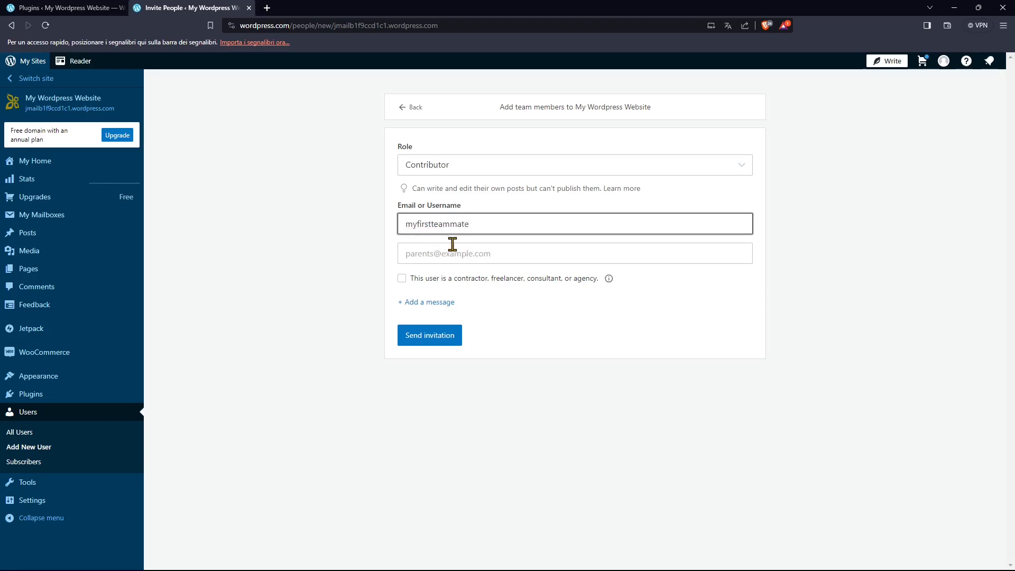
click(416, 254)
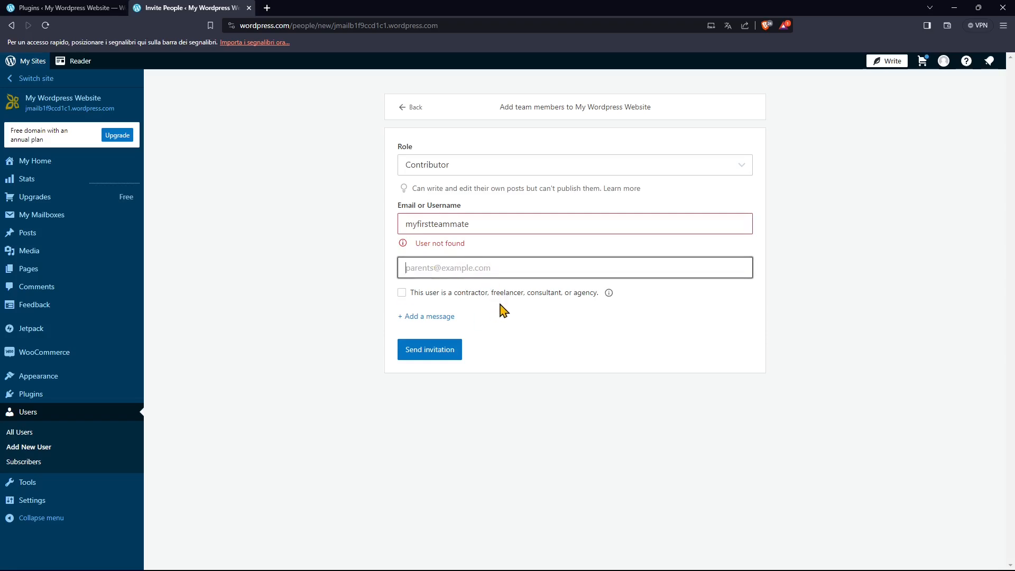
click(403, 293)
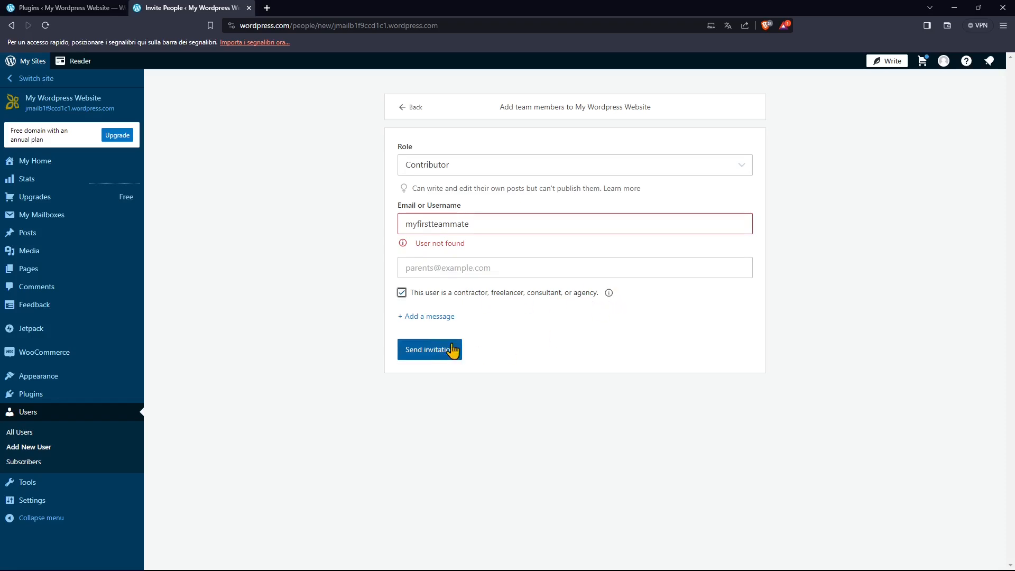
click(441, 318)
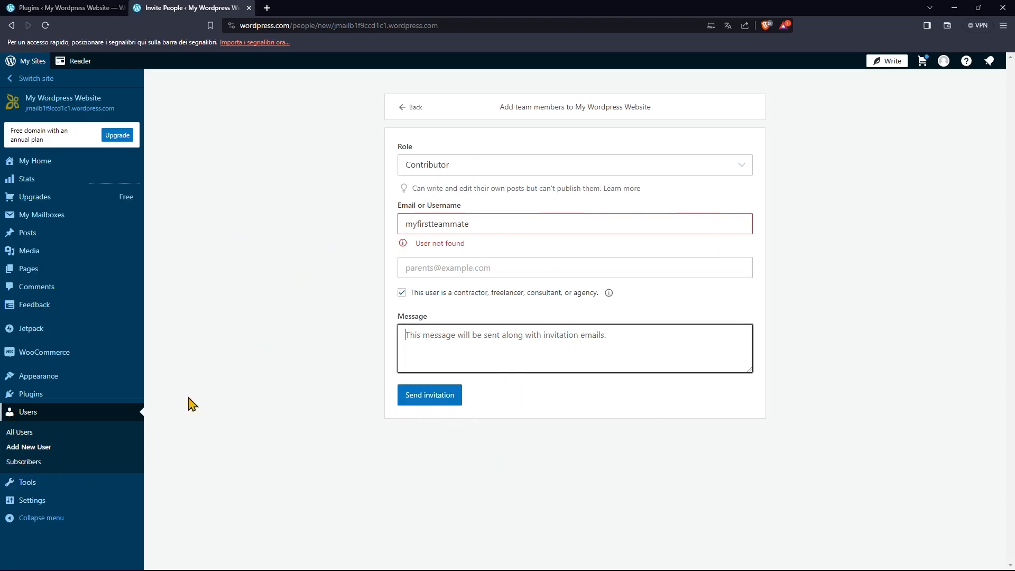
Return to the site's team member list, then open the Subscribers page and review its getting-started steps.
click(37, 415)
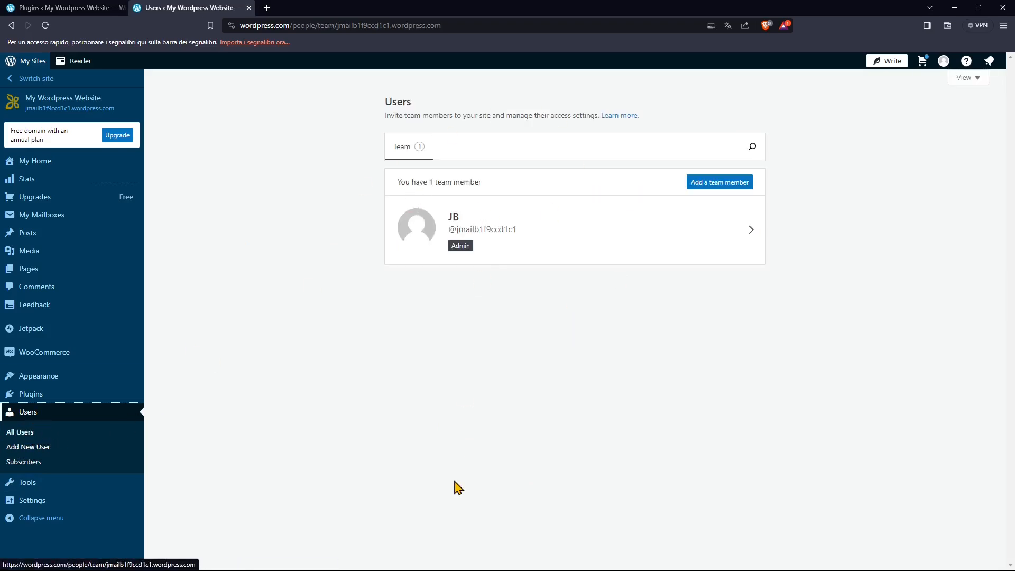
click(38, 462)
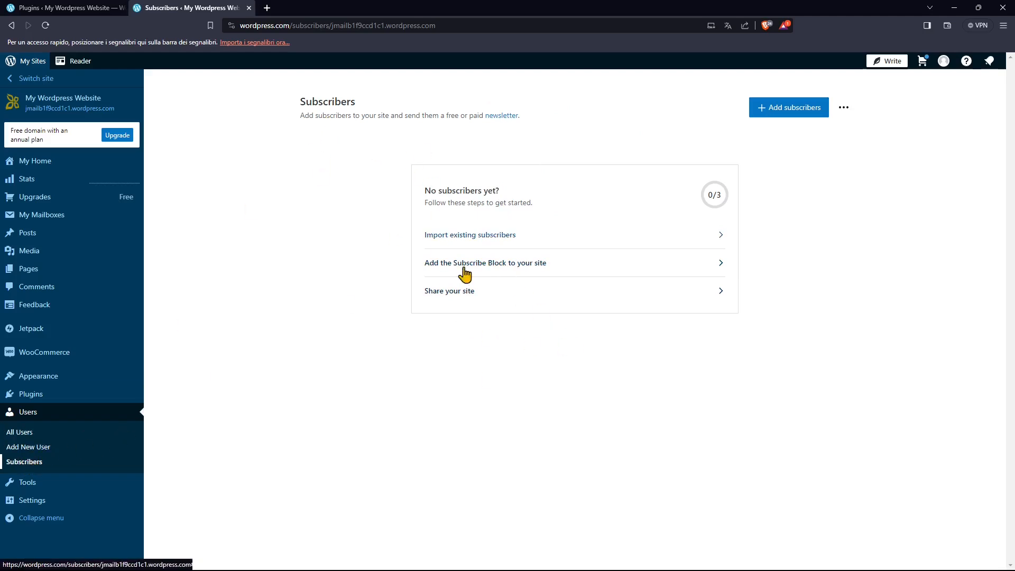
Open the site's Marketing and Integrations tools and look through the offered marketing services.
click(40, 482)
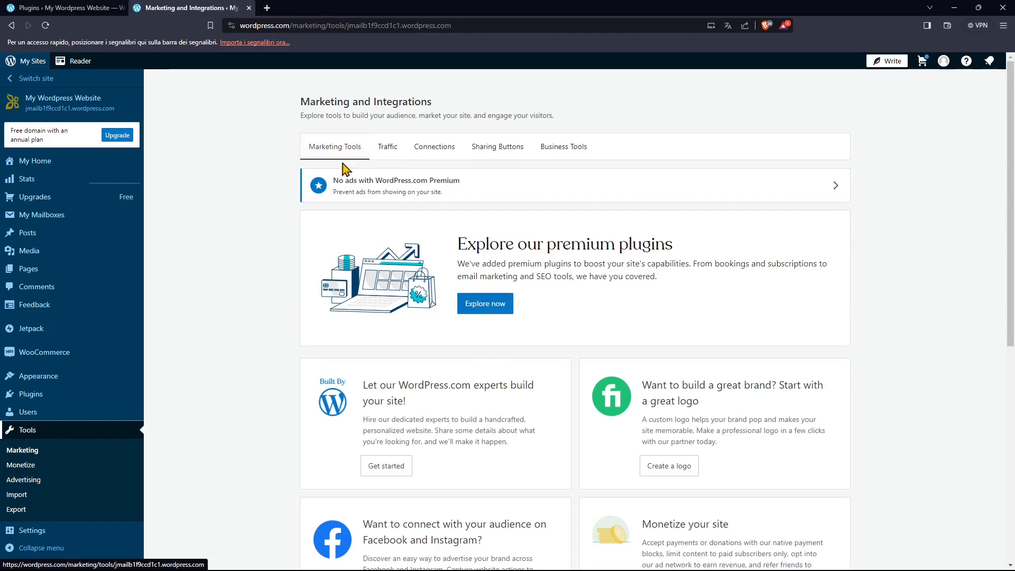
scroll(469, 430, down, 7)
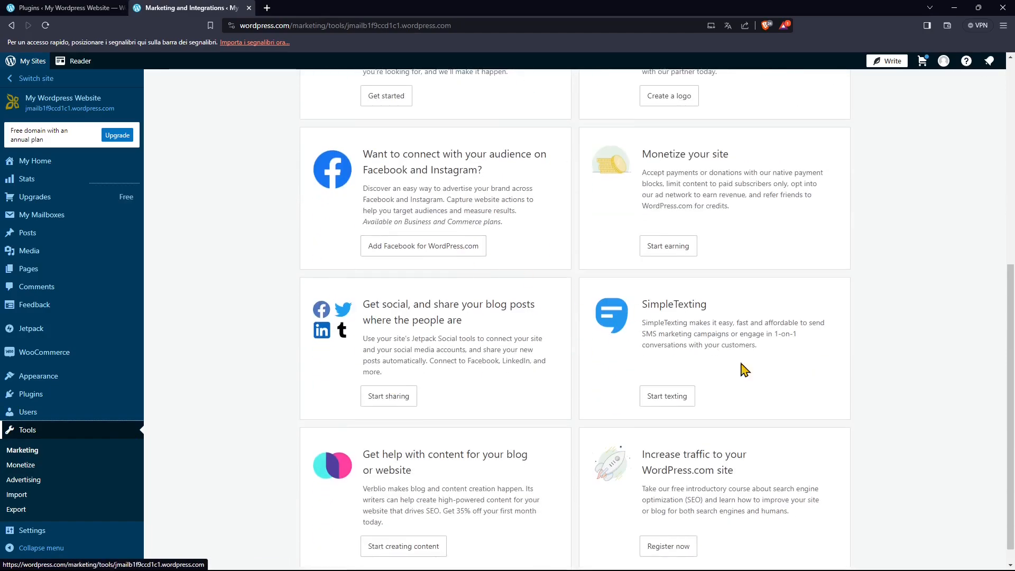
scroll(720, 344, down, 1)
scroll(428, 414, up, 8)
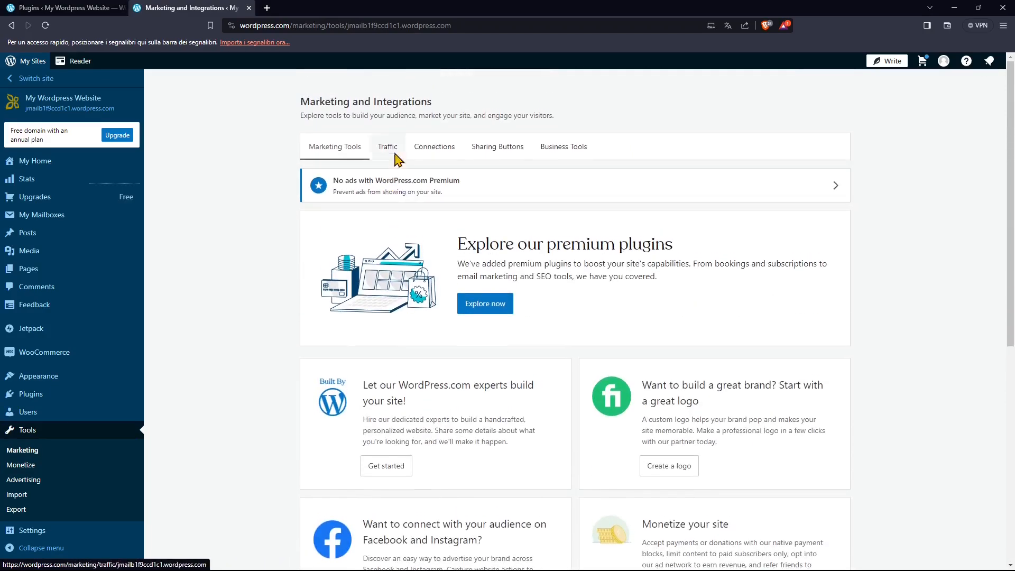
Review the Traffic settings for search engine optimization, related posts and analytics, highlighting the Google Analytics heading.
click(391, 150)
scroll(453, 415, down, 6)
scroll(460, 410, up, 4)
scroll(623, 414, down, 8)
scroll(626, 417, up, 5)
scroll(625, 415, down, 4)
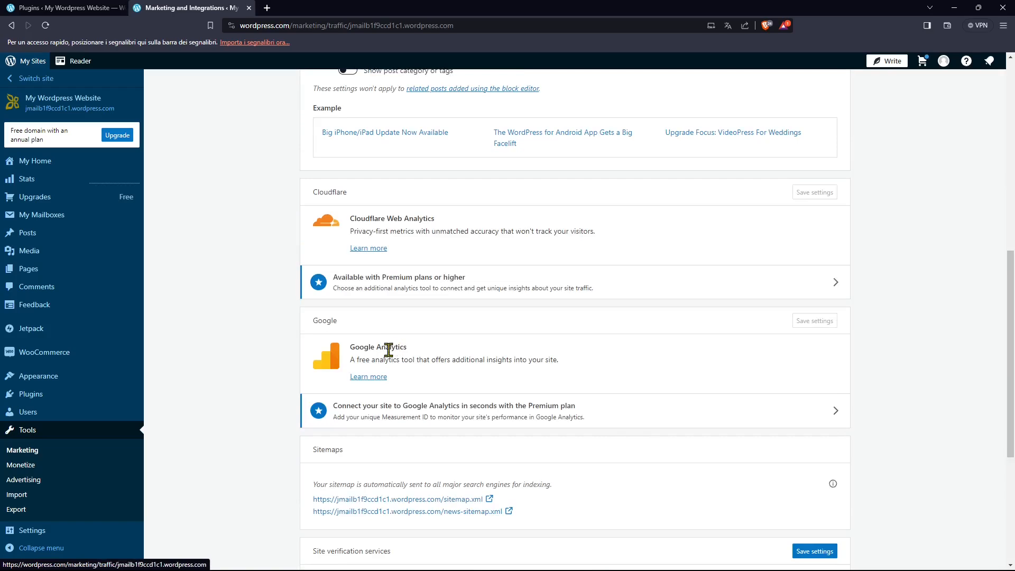
drag(351, 348, 403, 349)
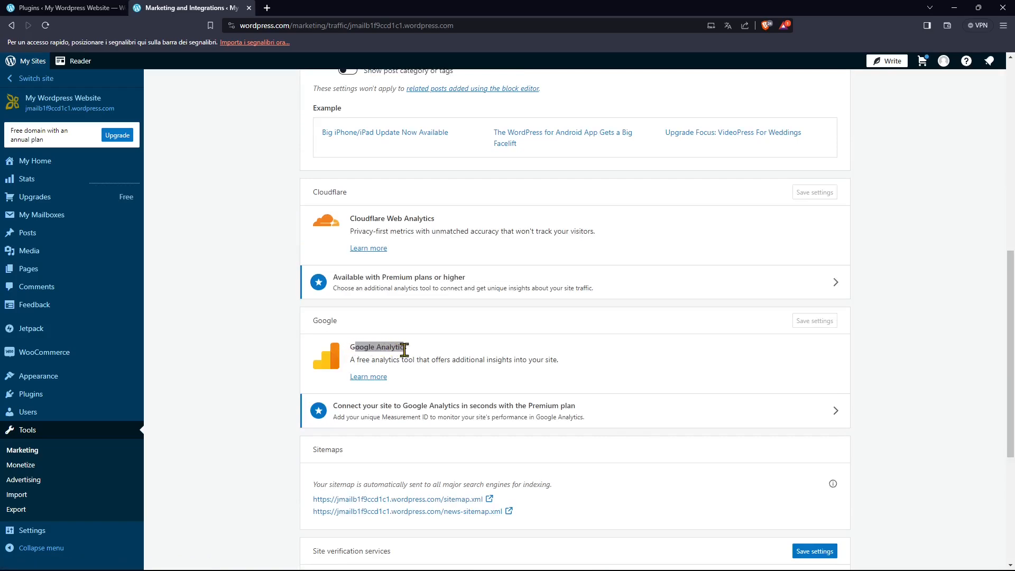
click(410, 381)
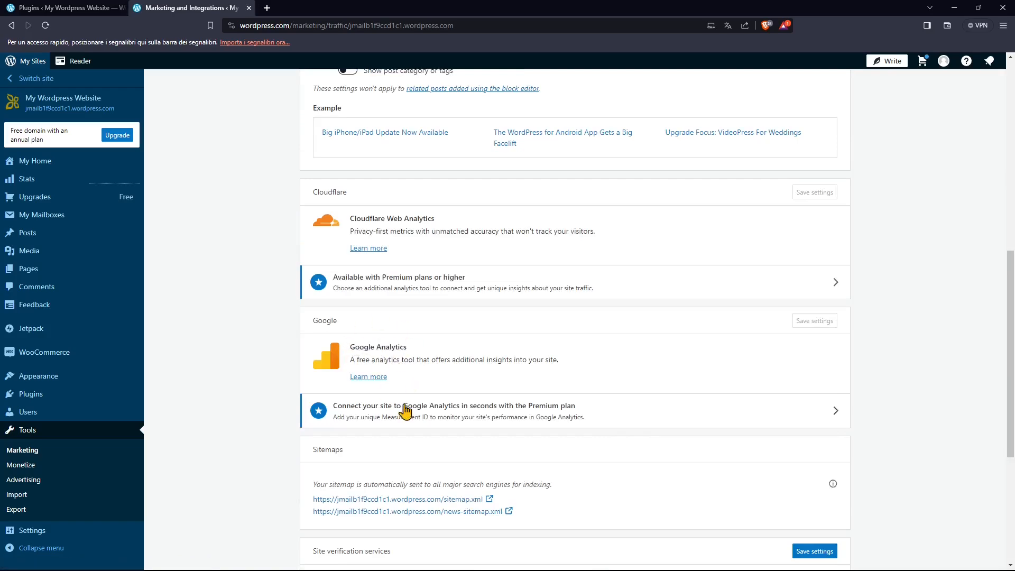
scroll(417, 402, down, 3)
scroll(439, 264, up, 10)
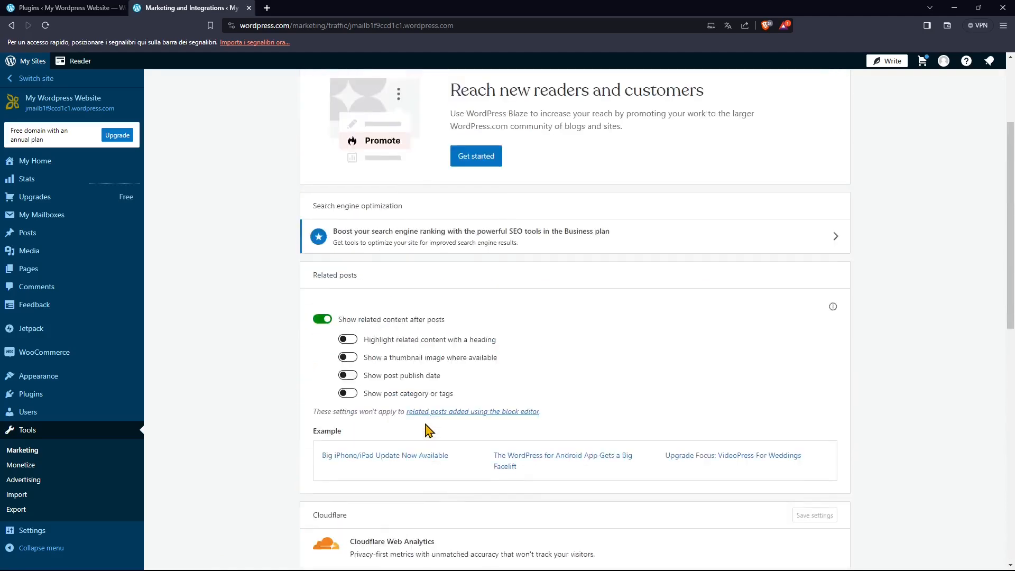
Review the social networks and external services that can be connected to the site.
click(448, 154)
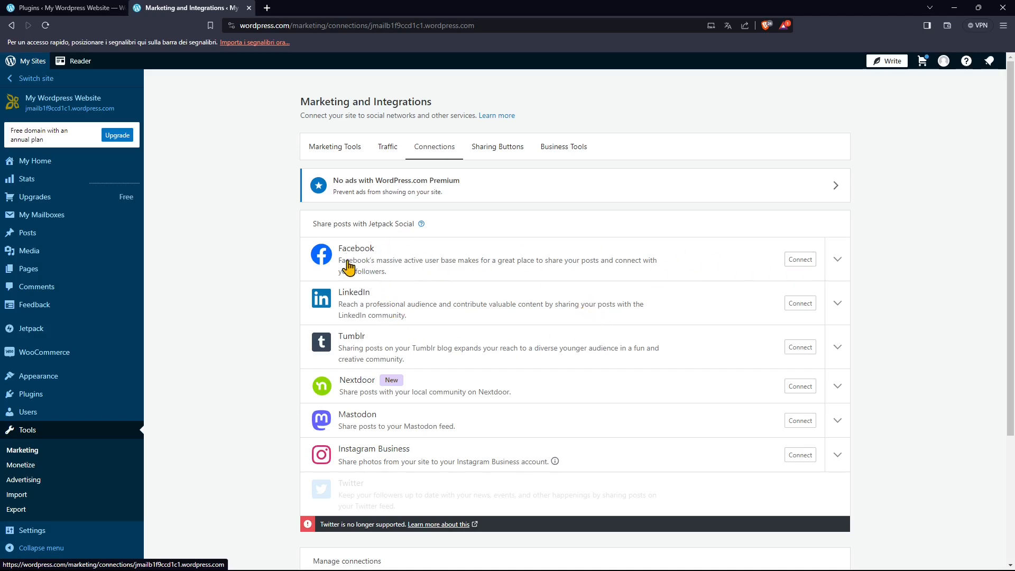
scroll(352, 350, down, 2)
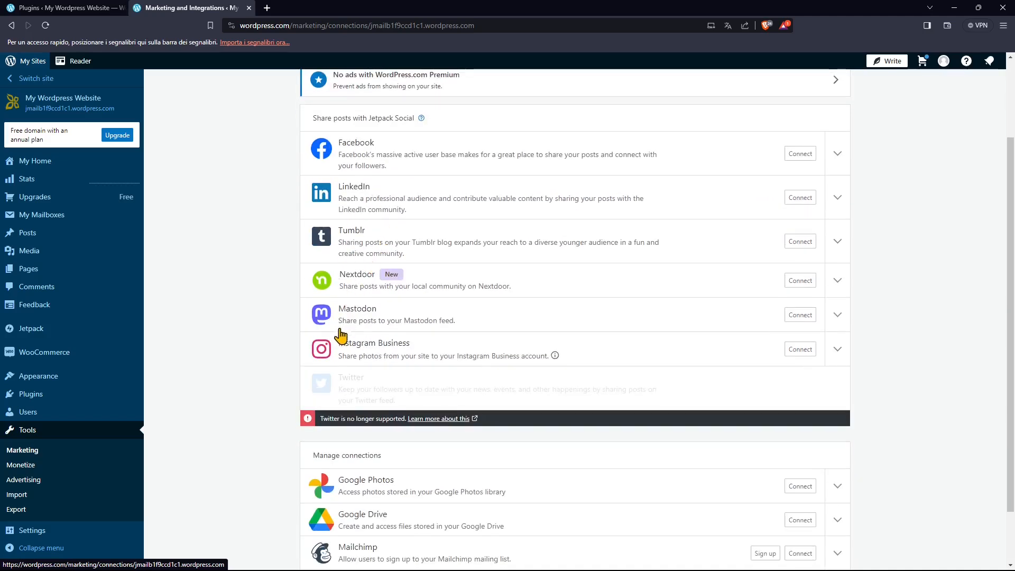
scroll(378, 290, down, 1)
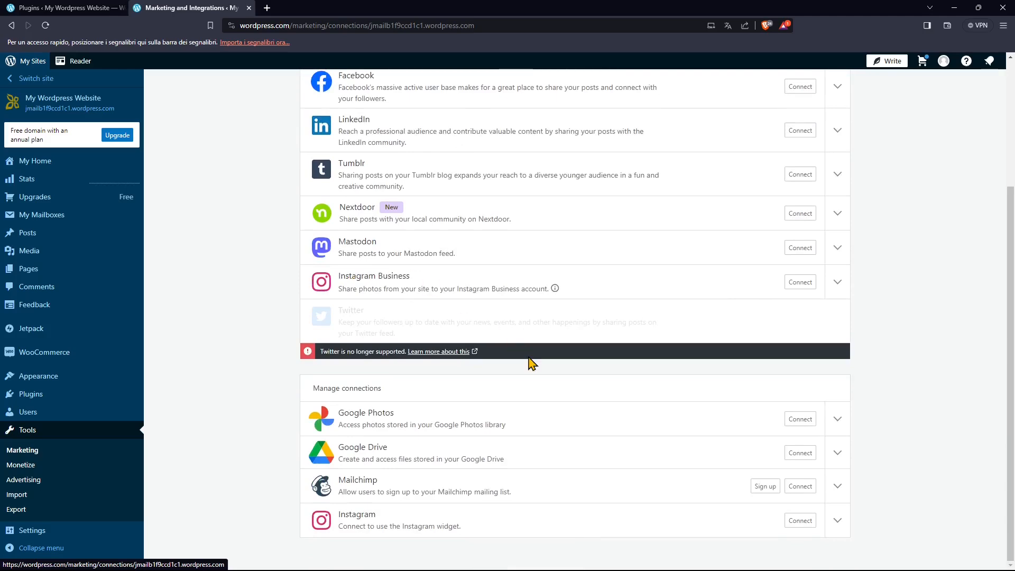
scroll(451, 303, up, 3)
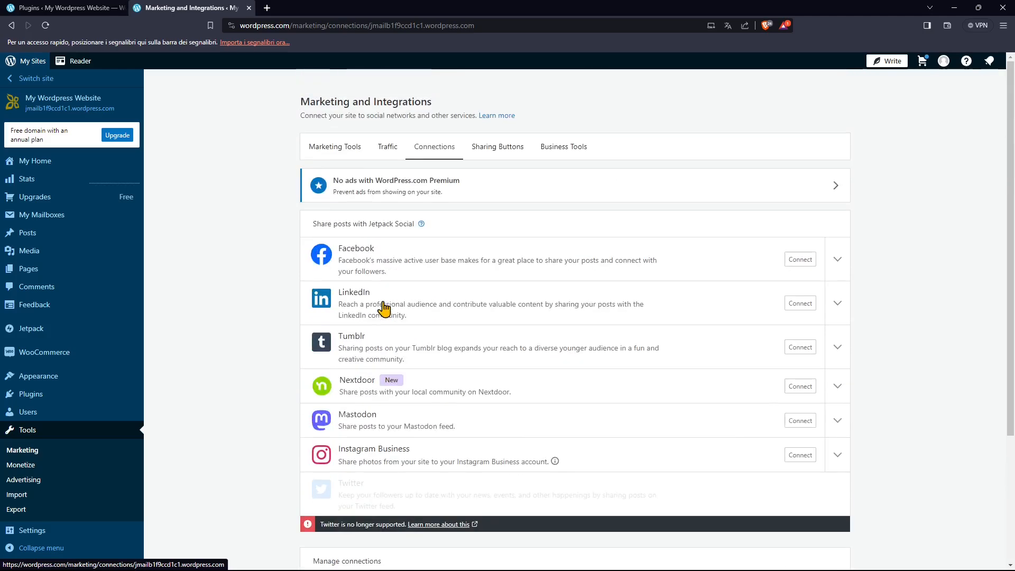
In the sharing settings, enable like and sharing buttons on the front page, archive and search results, on pages and on media.
click(479, 152)
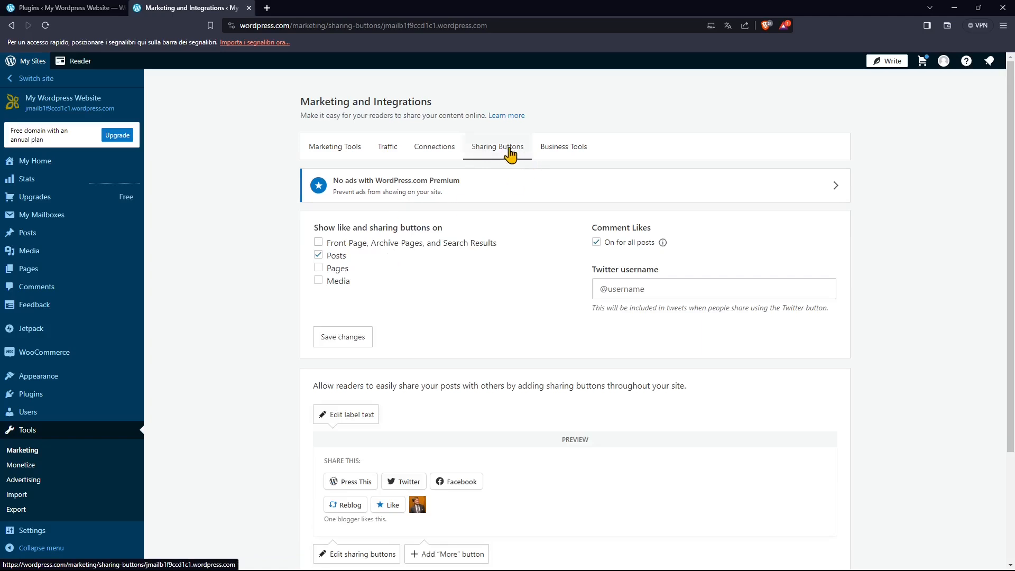
click(343, 244)
click(337, 269)
click(339, 283)
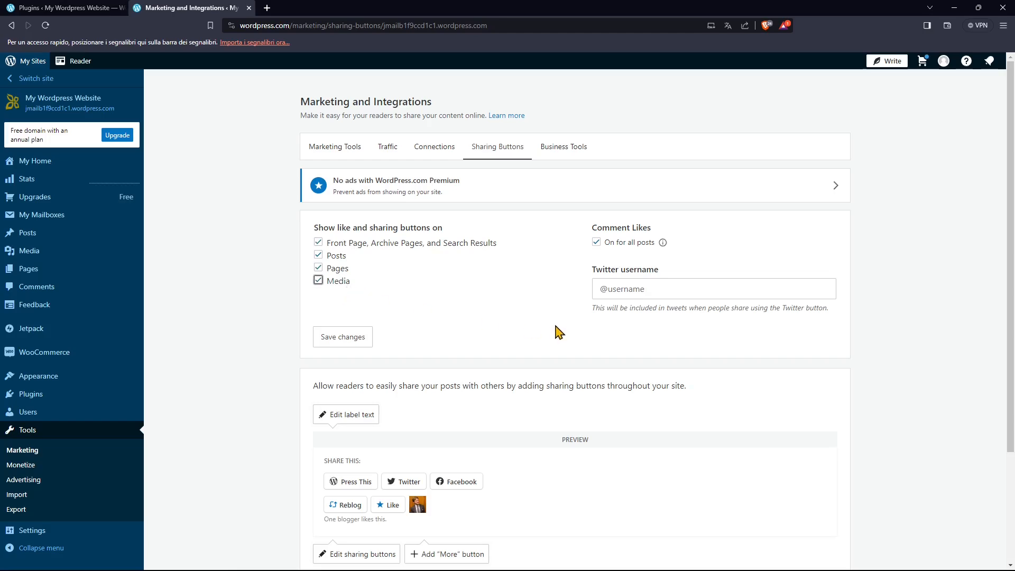
Try the Icon Only, Text Only and Official Buttons sharing styles, then set the style back to Icon & Text.
scroll(559, 332, down, 3)
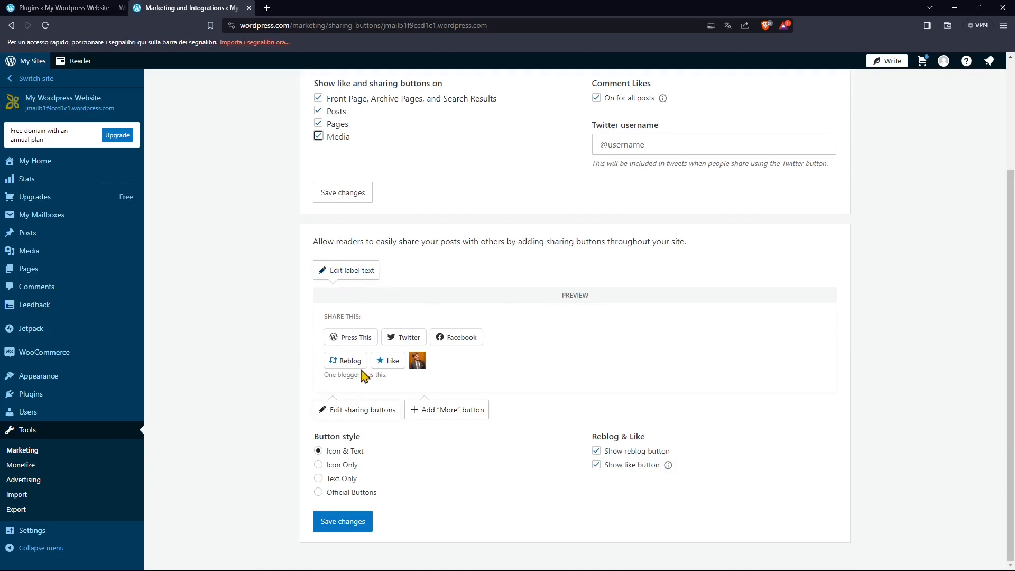
click(345, 468)
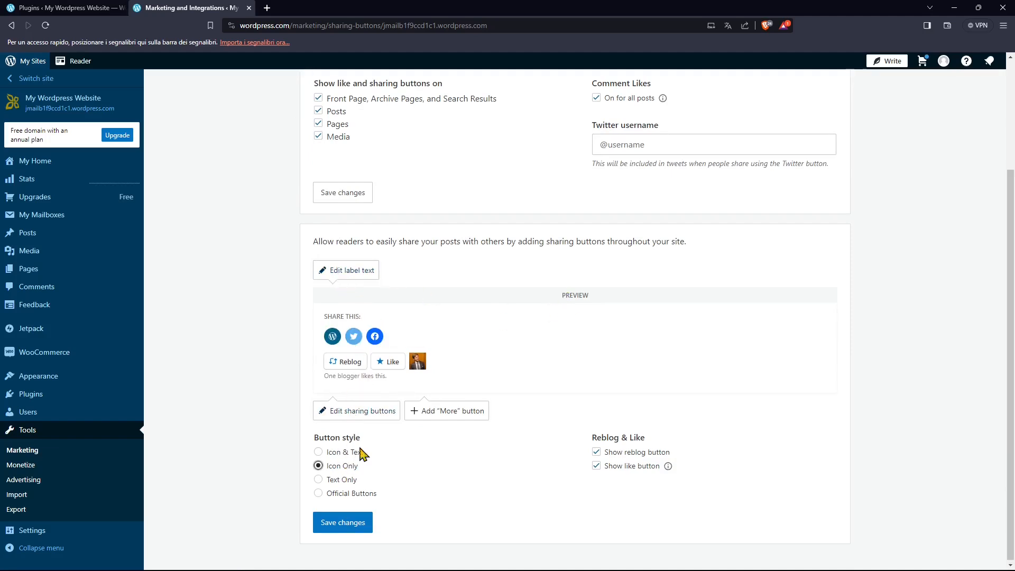
click(343, 480)
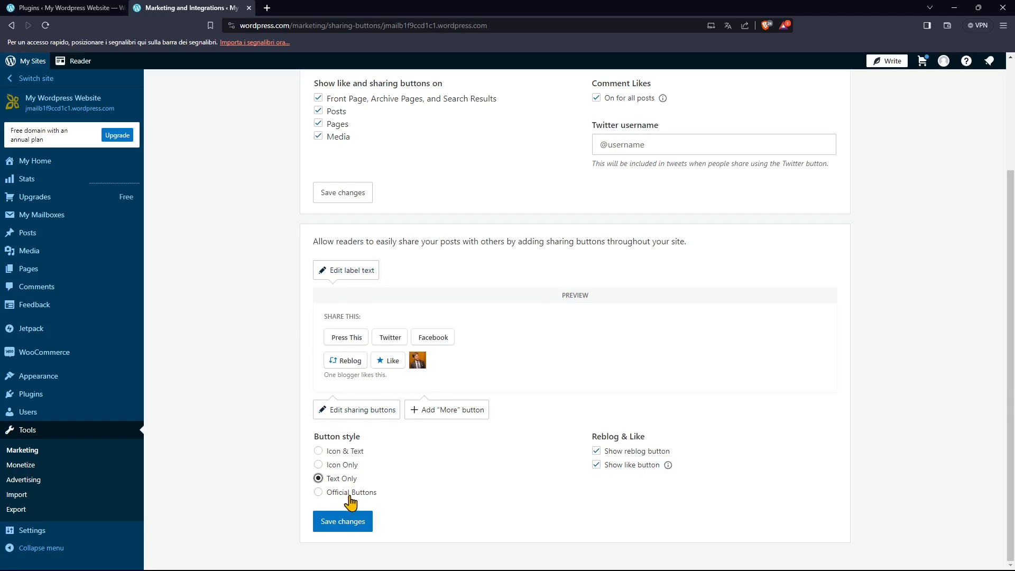
click(350, 494)
click(341, 453)
Leave the sharing settings for Business Tools, discarding the unsaved changes.
scroll(386, 414, up, 3)
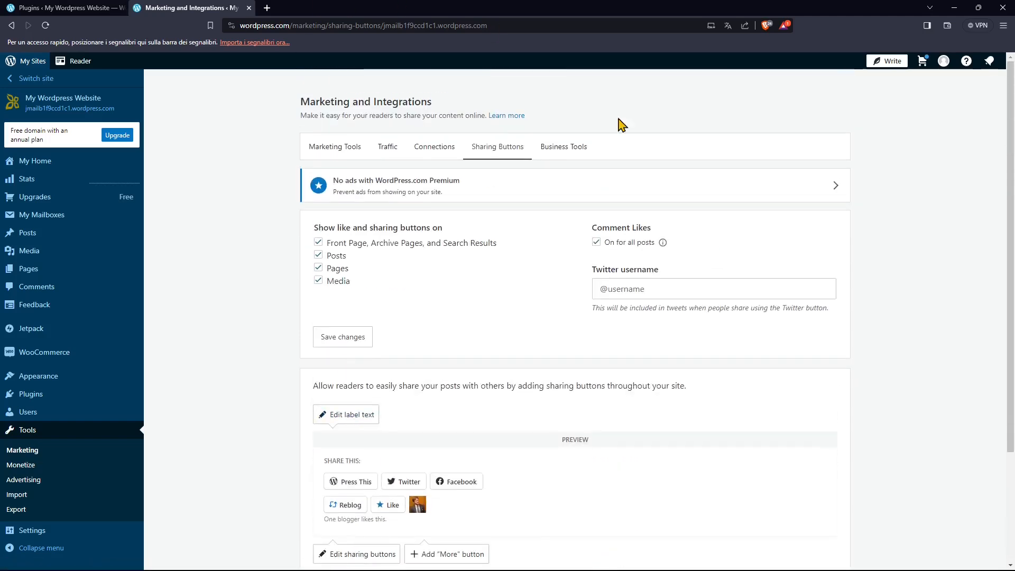
click(552, 158)
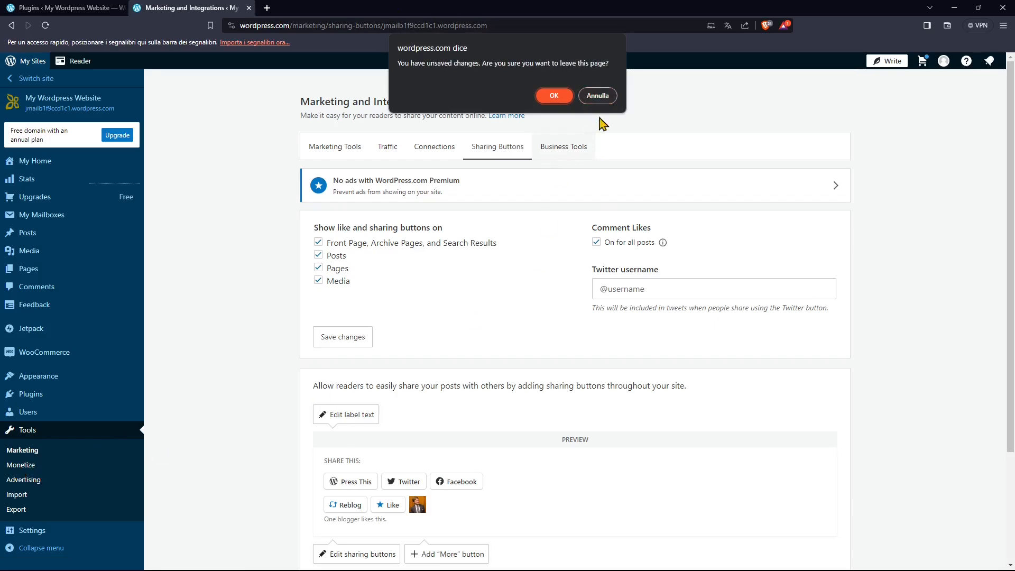
click(554, 96)
Open the Monetize page and review the options for earning money with the site.
click(21, 465)
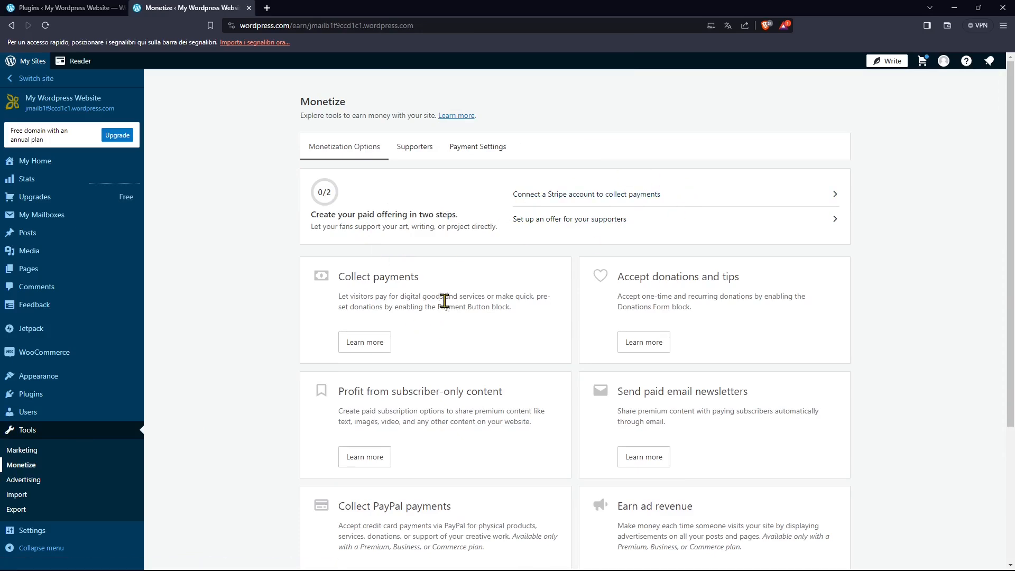
scroll(511, 342, down, 1)
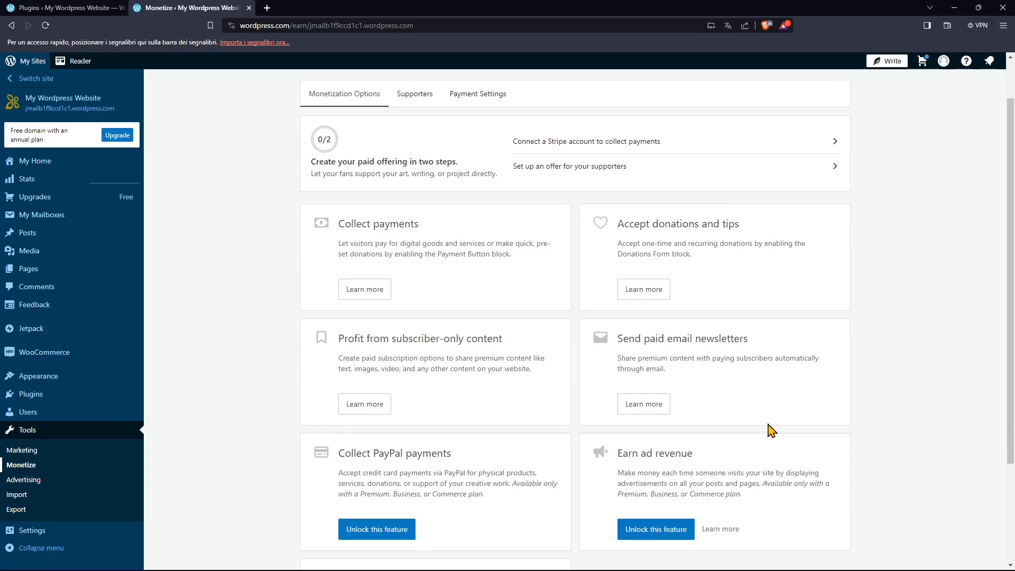
scroll(768, 426, down, 2)
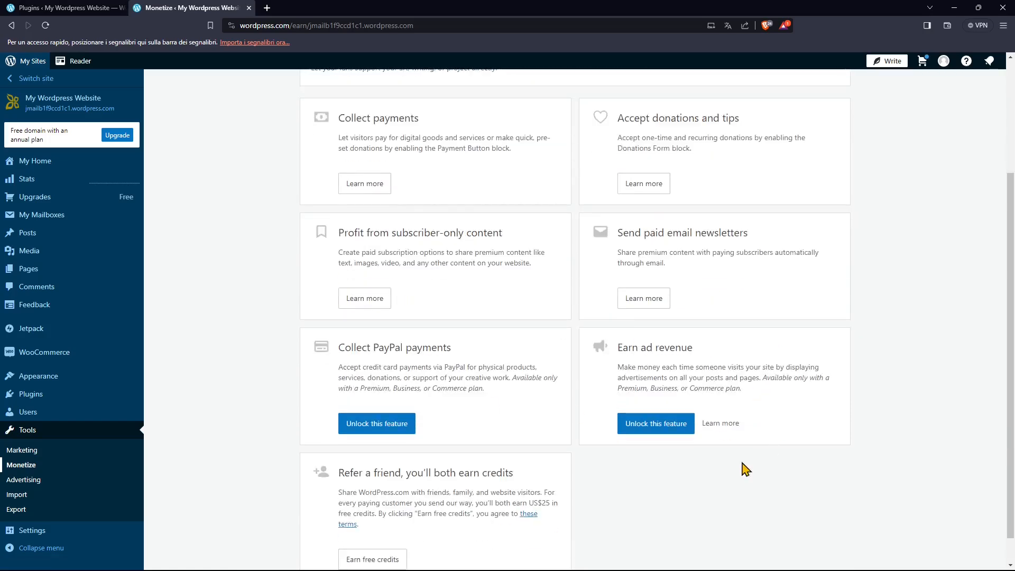
scroll(766, 462, down, 1)
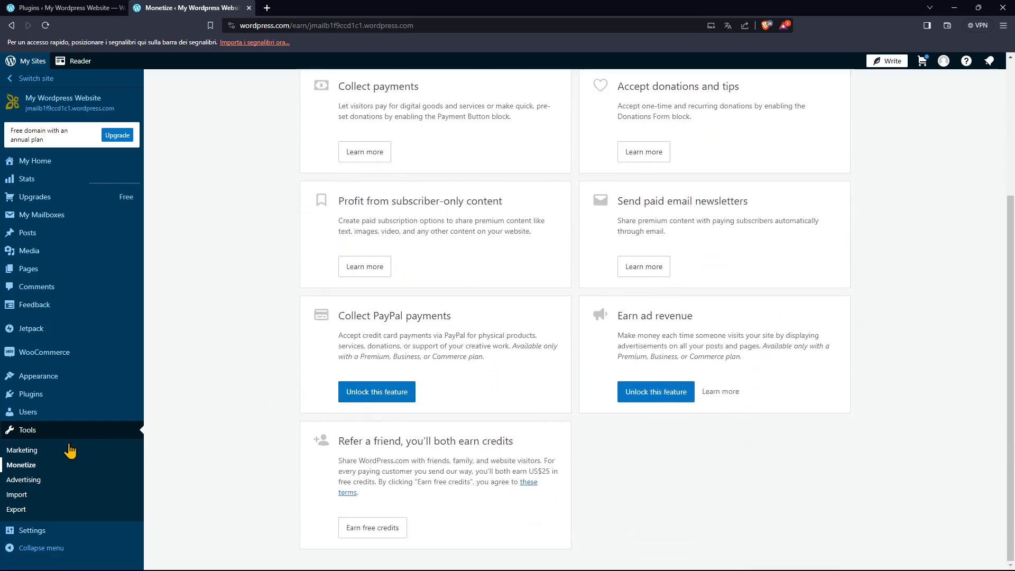
Open the Advertising page and look through the posts and pages that are ready to promote.
click(36, 480)
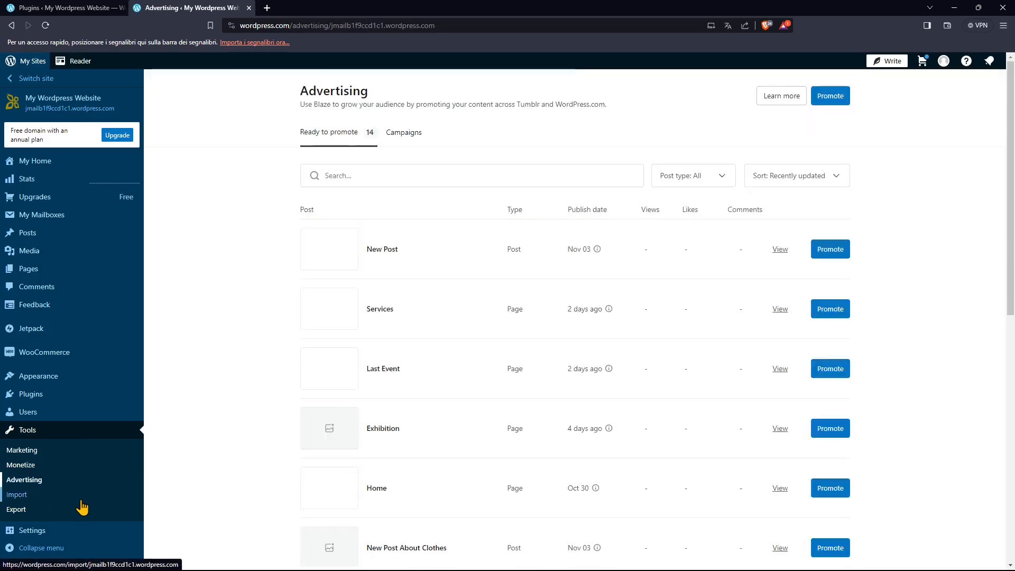
scroll(539, 430, down, 2)
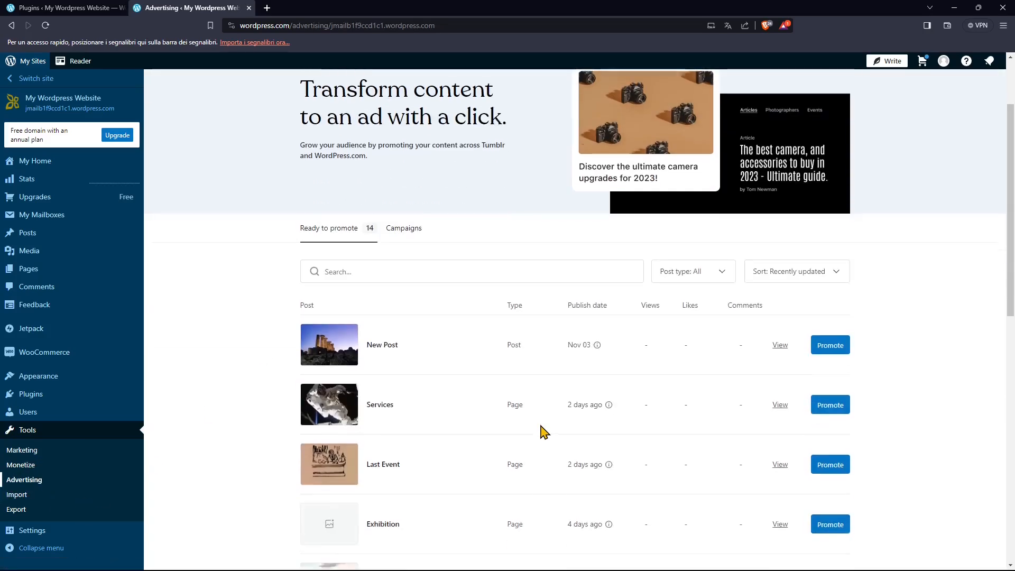
scroll(540, 428, up, 2)
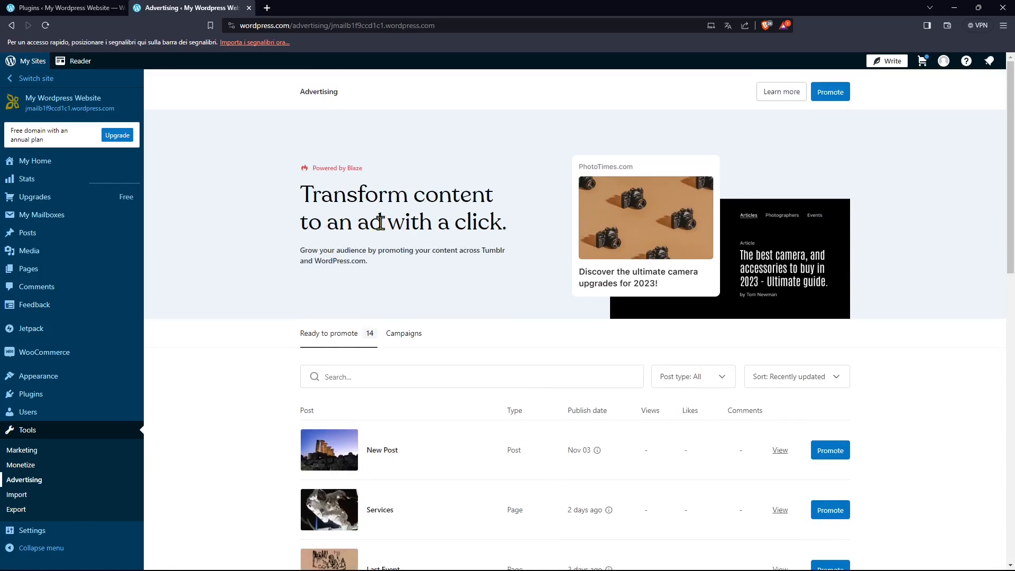
Open the Import page, view the import form for a WordPress site, and return to the list of import sources.
scroll(516, 453, down, 9)
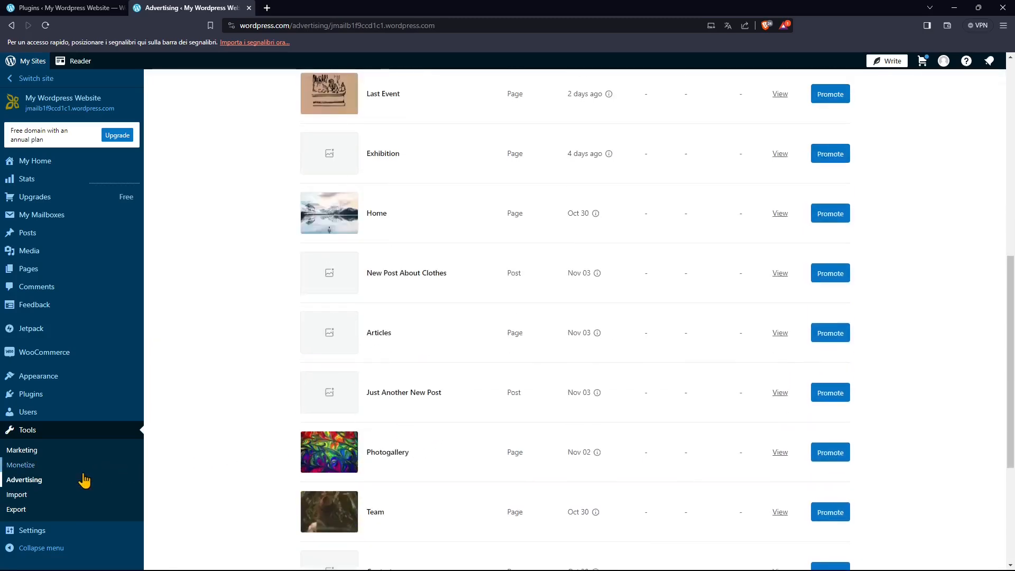
click(30, 498)
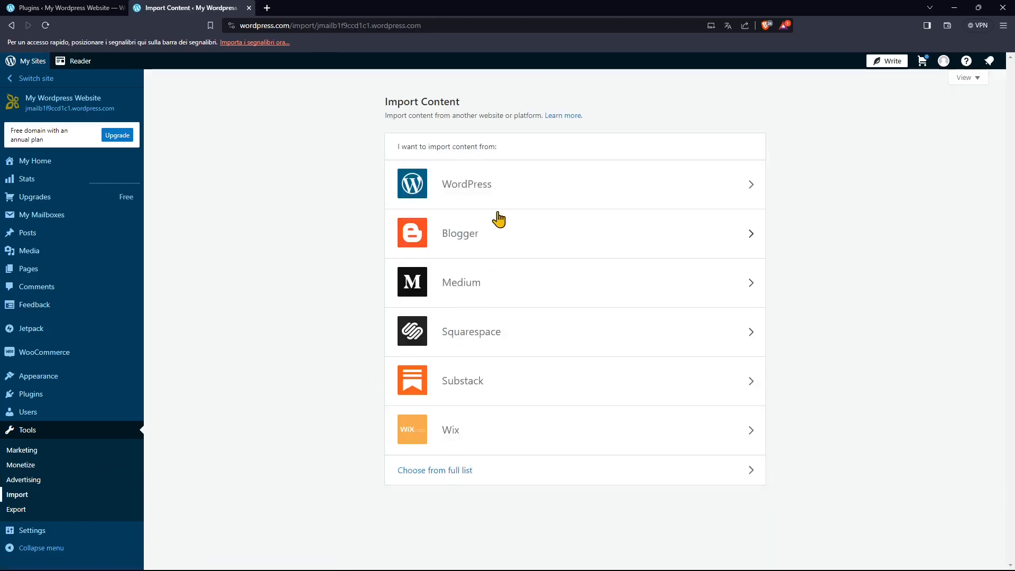
click(475, 184)
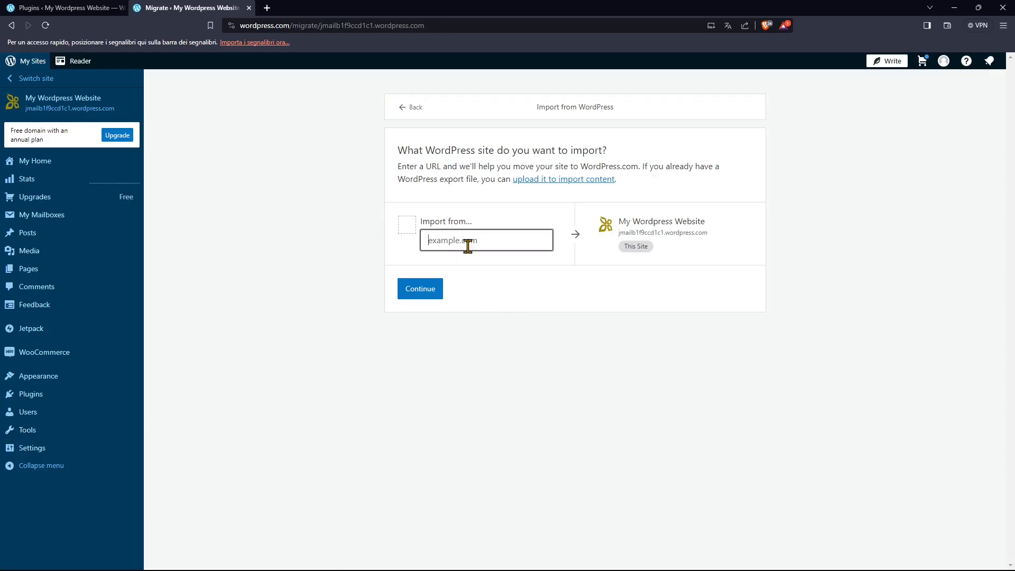
key(alt+Left)
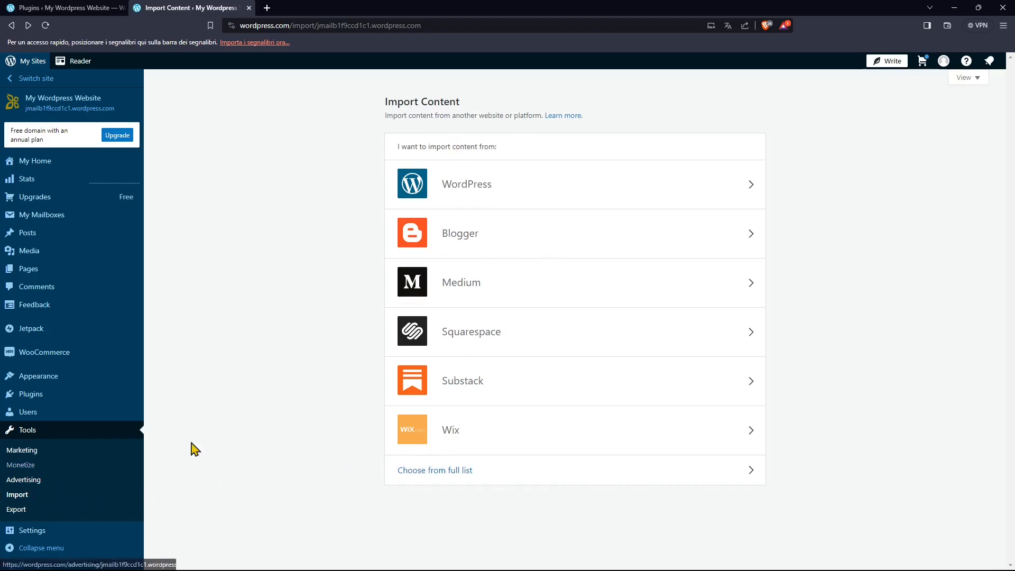
Open the Export page and review the content and media library exports, expanding and collapsing the options for exporting specific content.
click(35, 511)
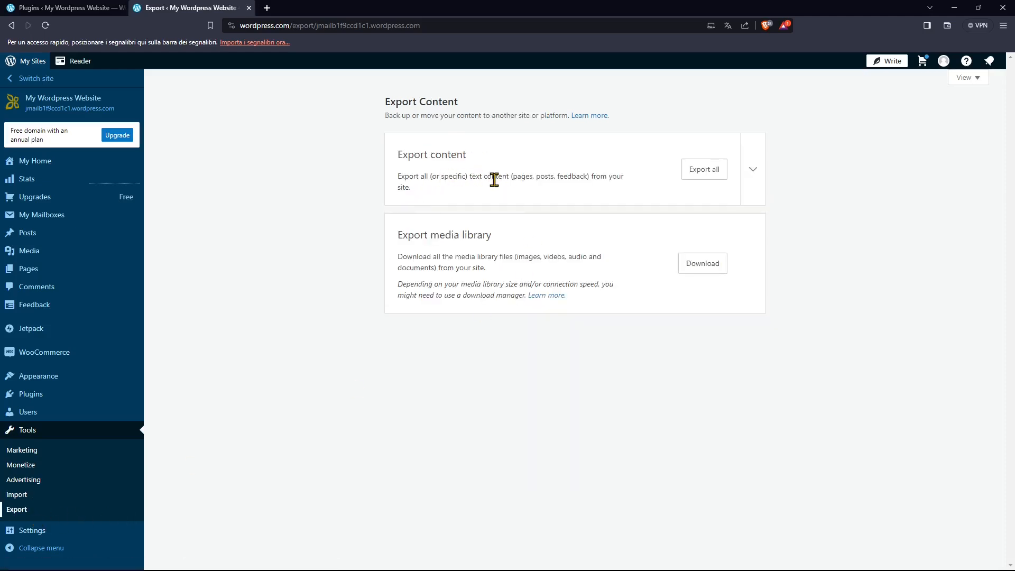
drag(511, 177, 627, 195)
click(709, 191)
drag(415, 249, 496, 242)
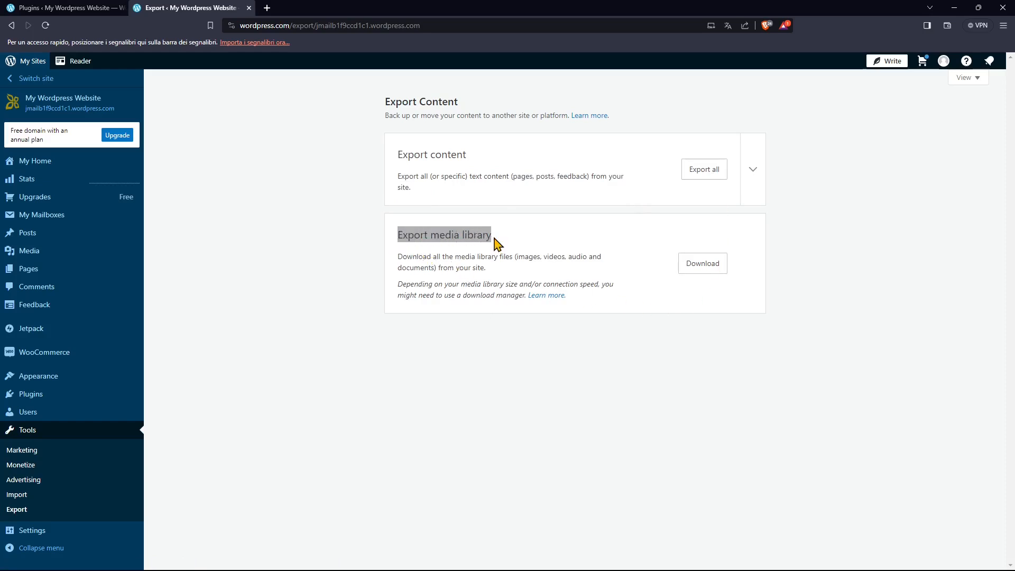
click(496, 253)
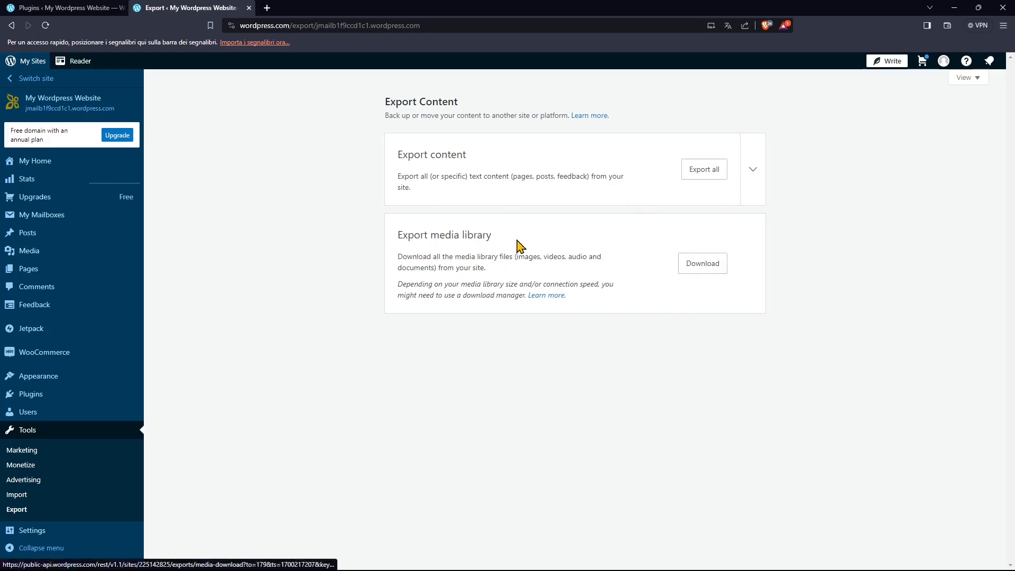
click(750, 179)
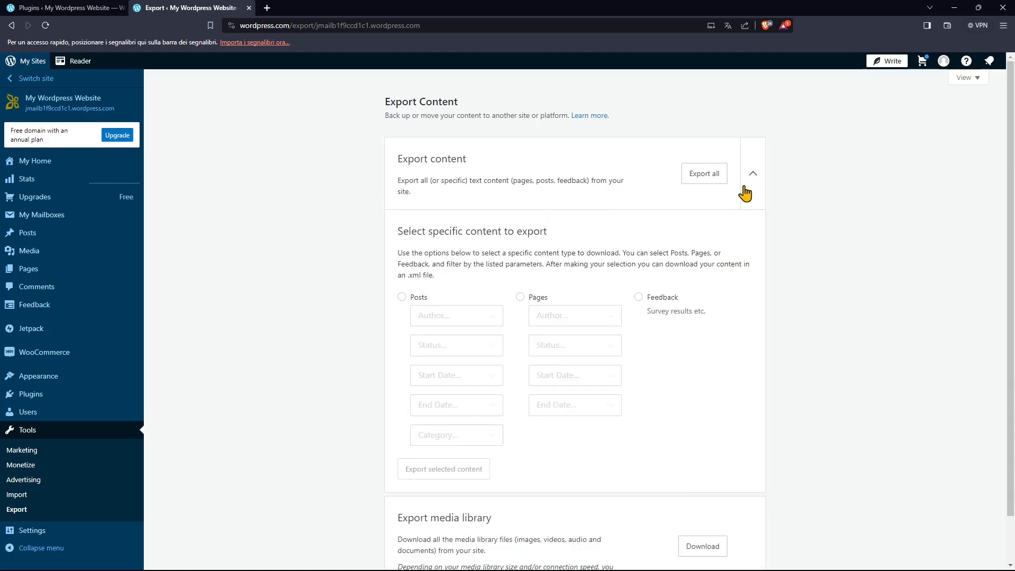
click(752, 179)
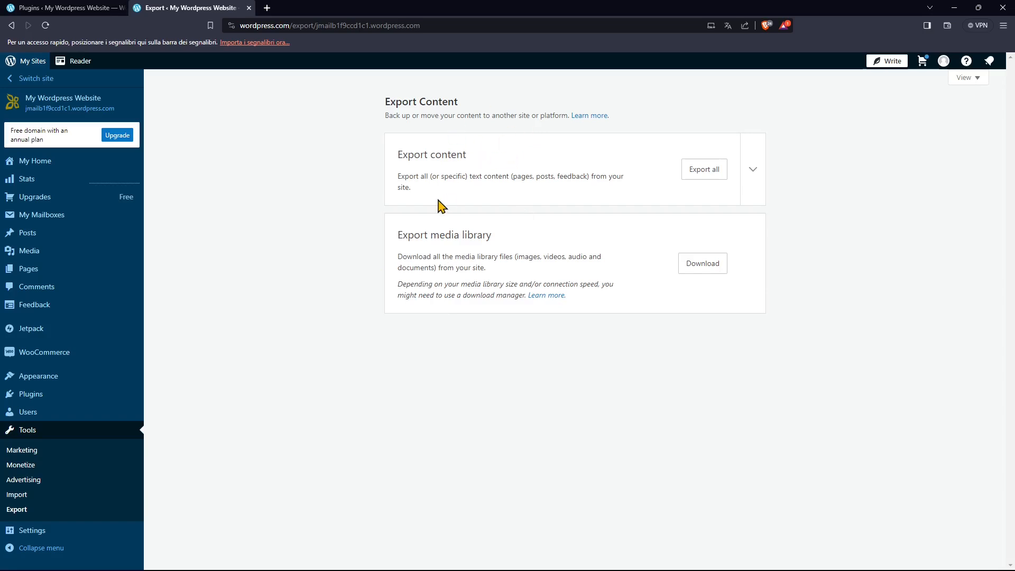
Open the General settings and examine the site profile, address, language, timezone, privacy, footer credit and site tools sections.
click(44, 533)
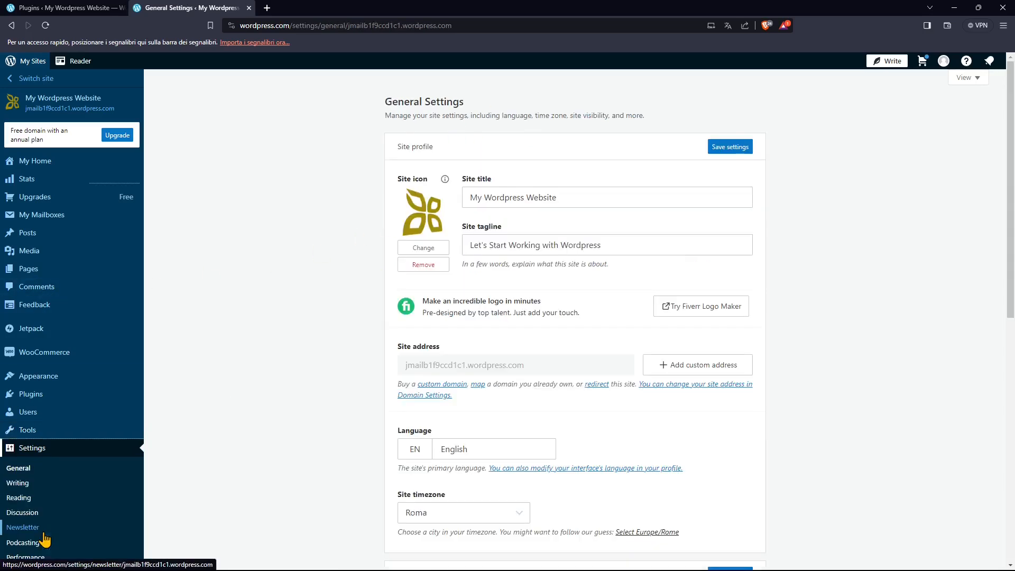
scroll(26, 499, down, 2)
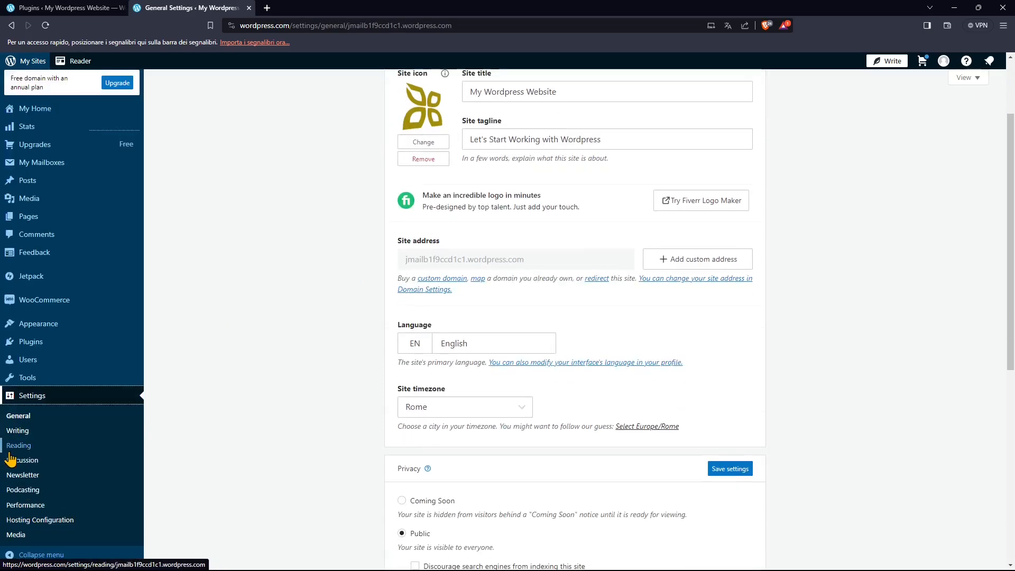
scroll(364, 286, up, 2)
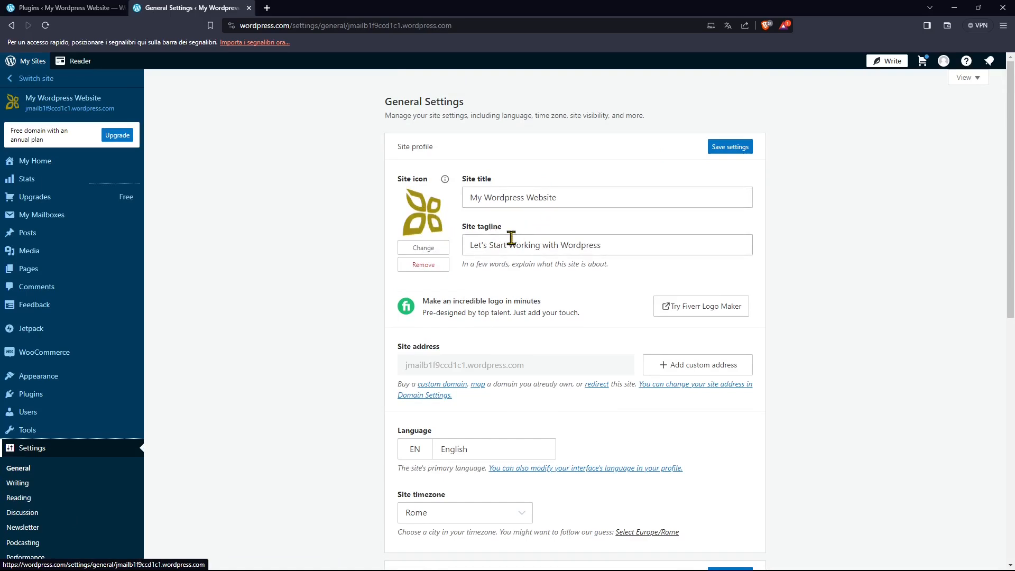
scroll(504, 228, down, 2)
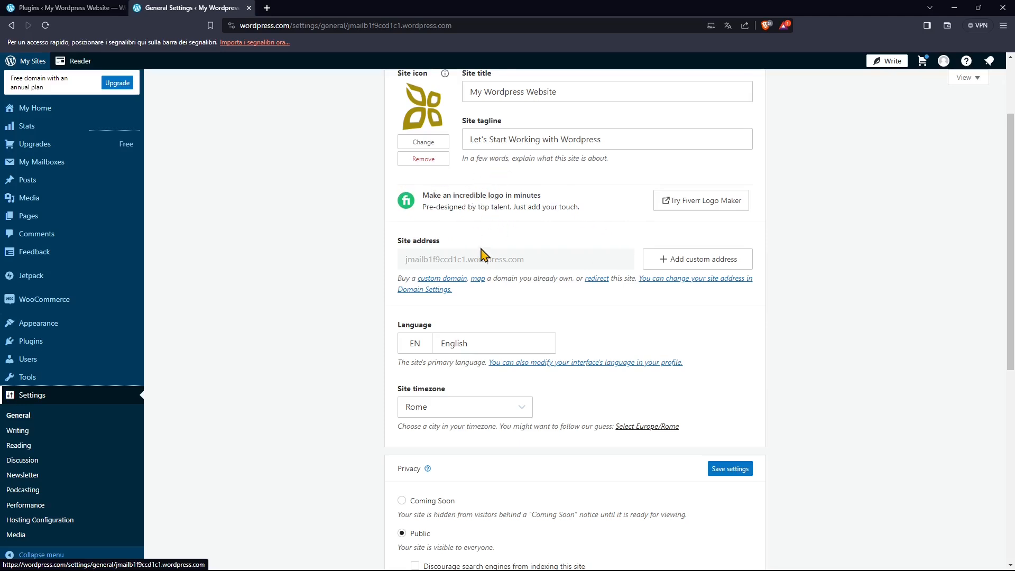
scroll(466, 243, up, 2)
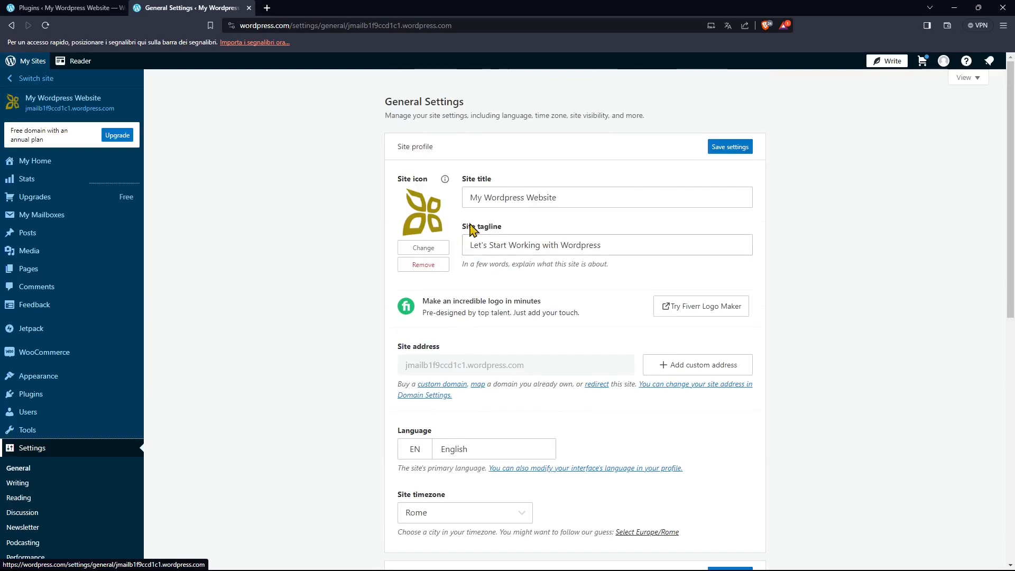
scroll(475, 308, down, 1)
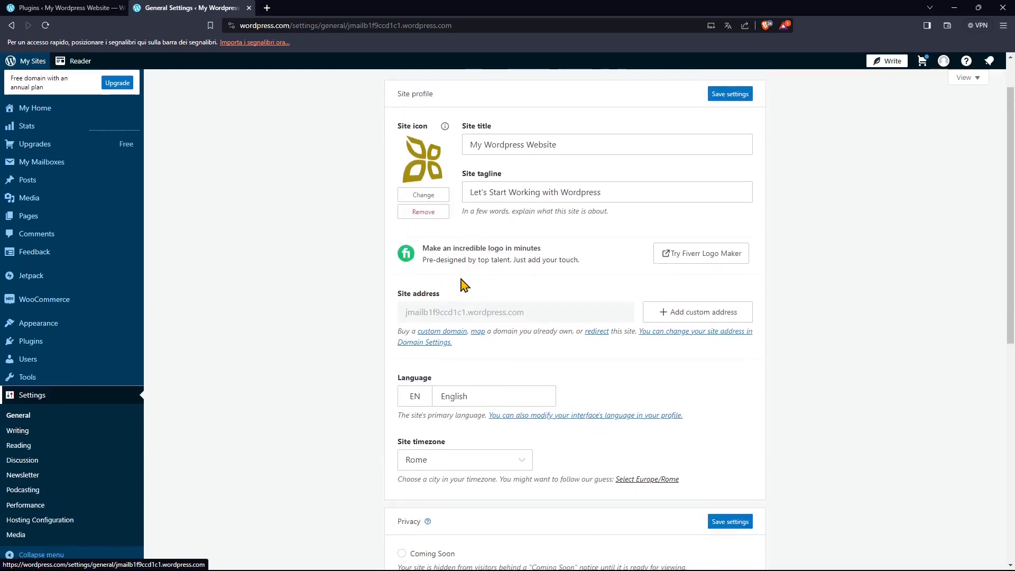
scroll(452, 314, down, 1)
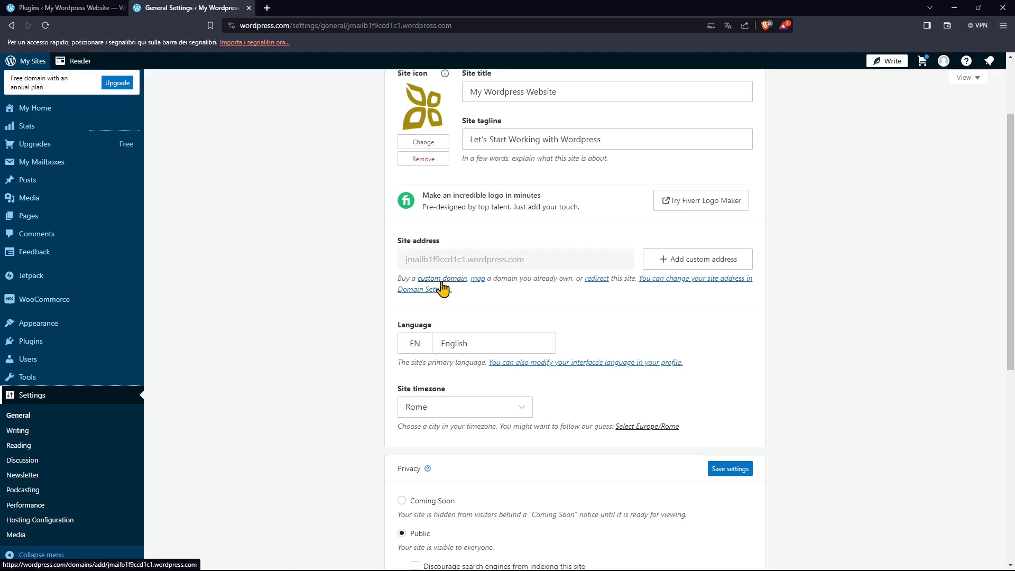
scroll(453, 340, down, 1)
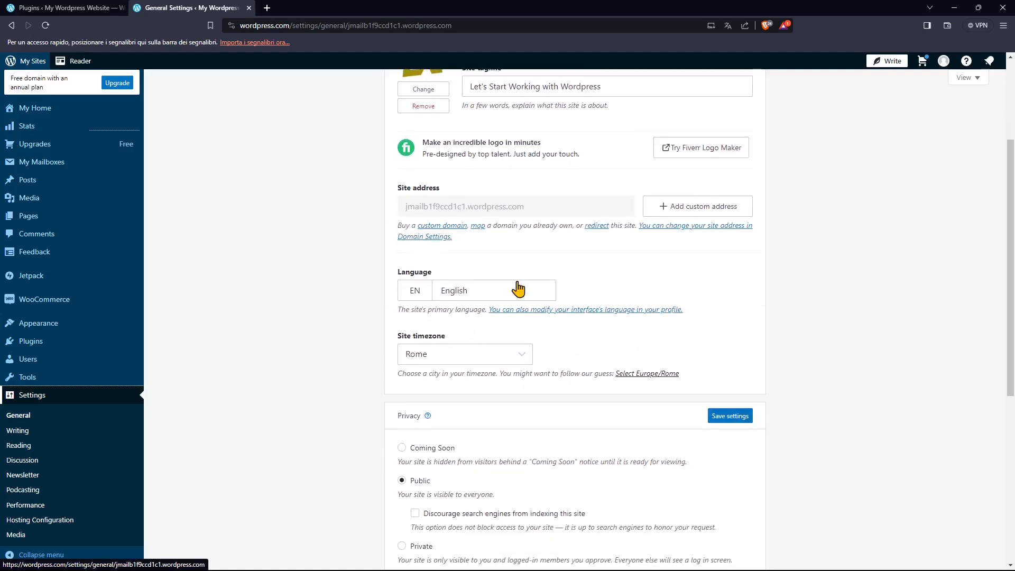
scroll(512, 366, down, 2)
scroll(539, 385, down, 2)
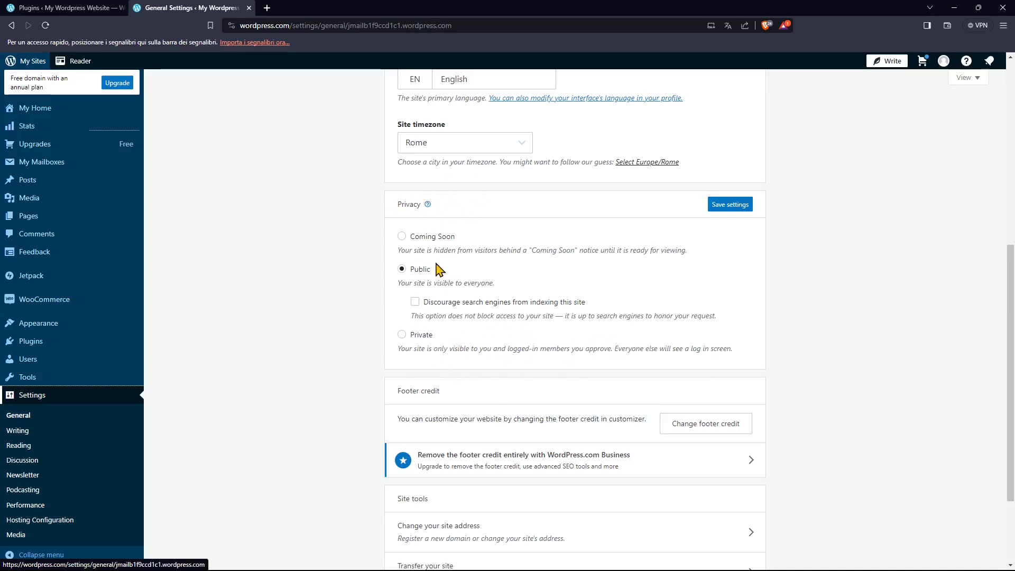
scroll(611, 394, down, 3)
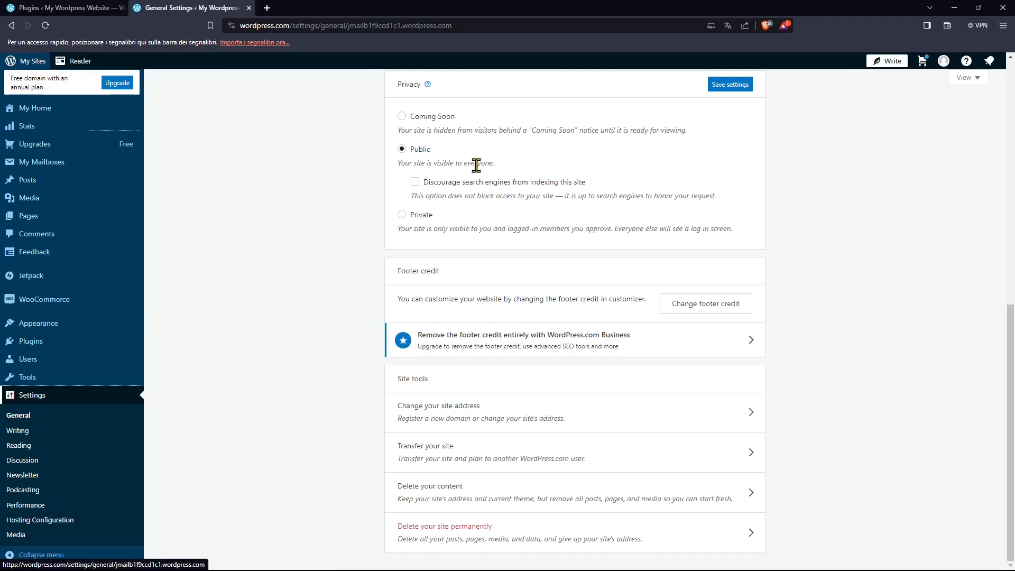
Open the Writing settings and look over the composing and content type options.
click(24, 434)
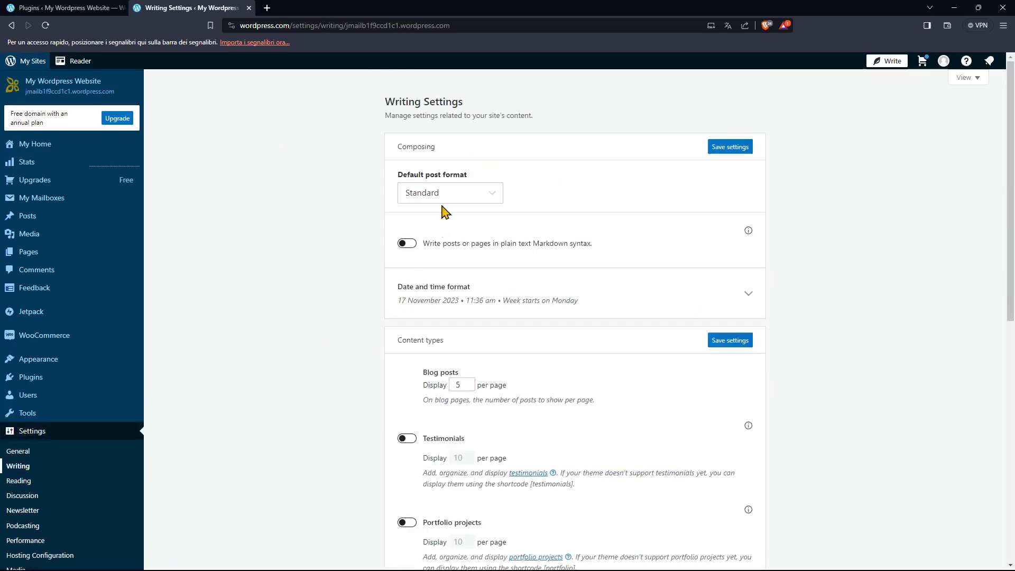
drag(481, 107, 385, 103)
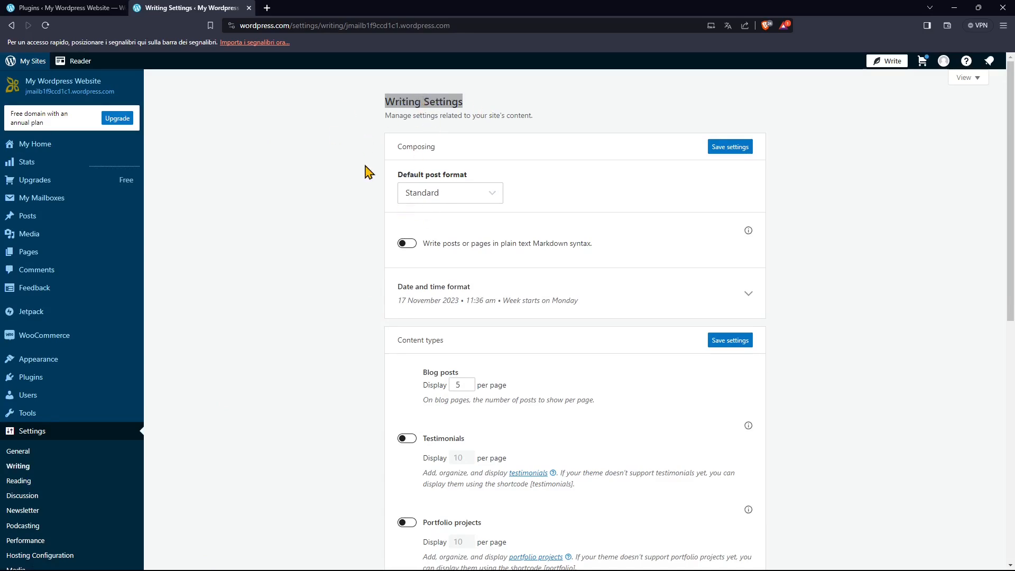
click(362, 355)
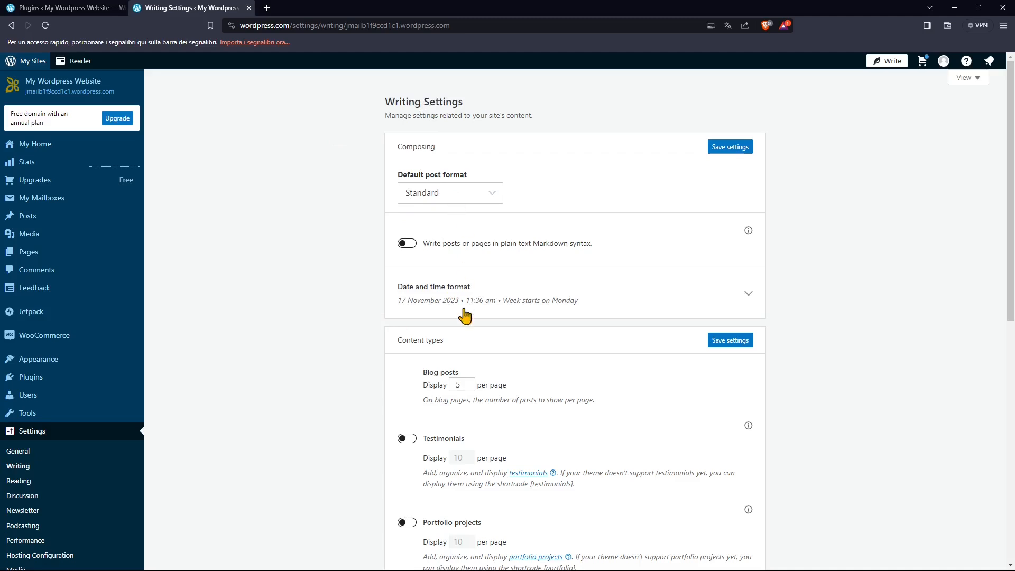
scroll(464, 301, down, 1)
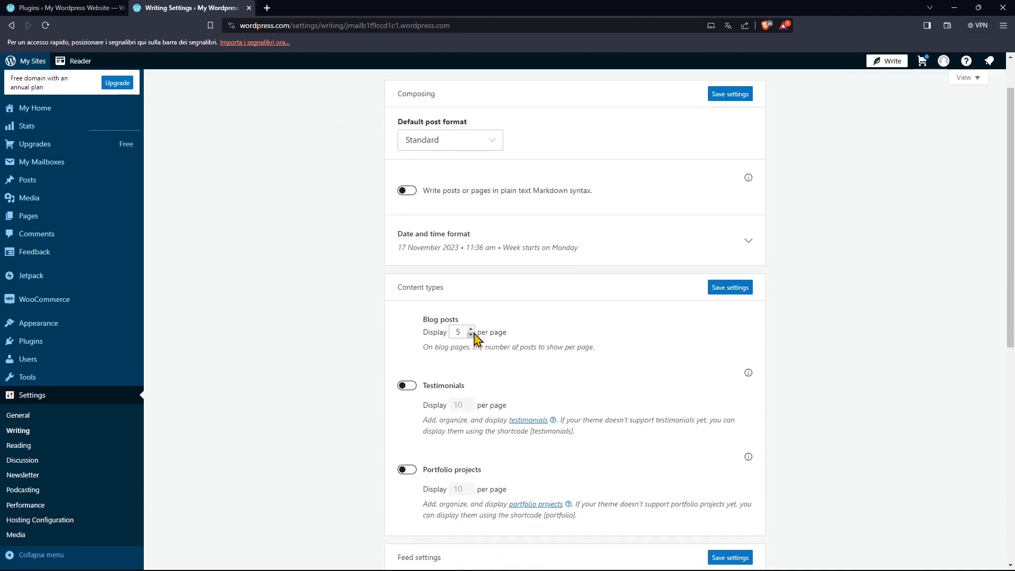
Set the blog posts displayed per page to 7 and look through the remaining writing settings.
click(459, 332)
scroll(505, 419, down, 4)
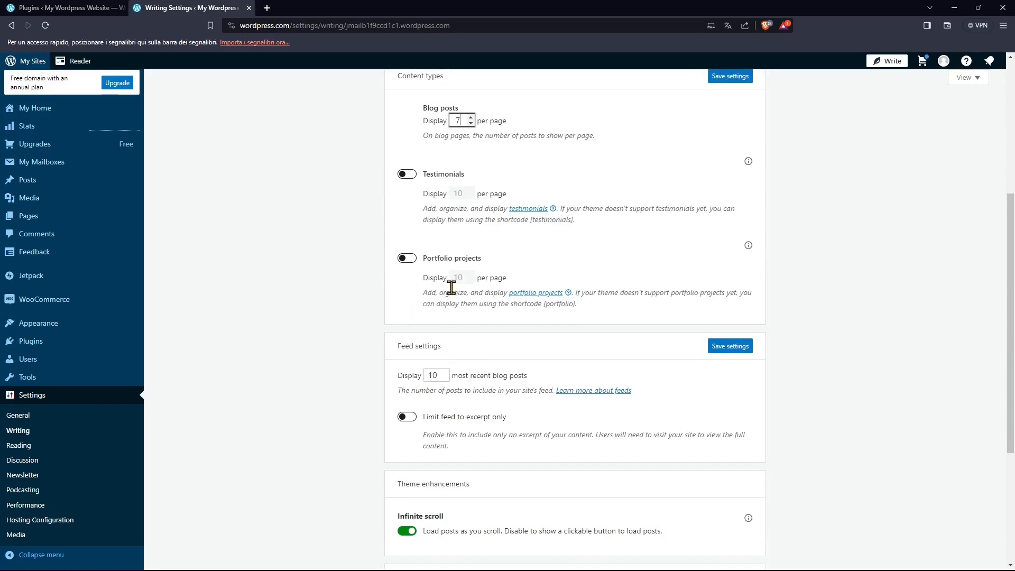
scroll(567, 421, down, 3)
scroll(449, 354, down, 1)
Switch to the Reading settings, discarding the unsaved writing changes, and view the page choices for the homepage and default posts page.
click(24, 445)
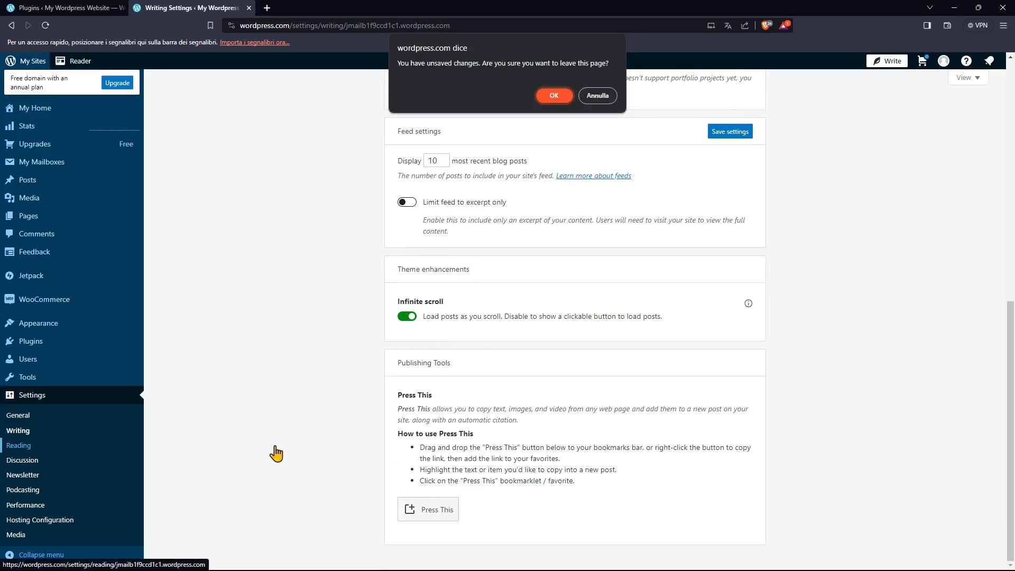
click(563, 101)
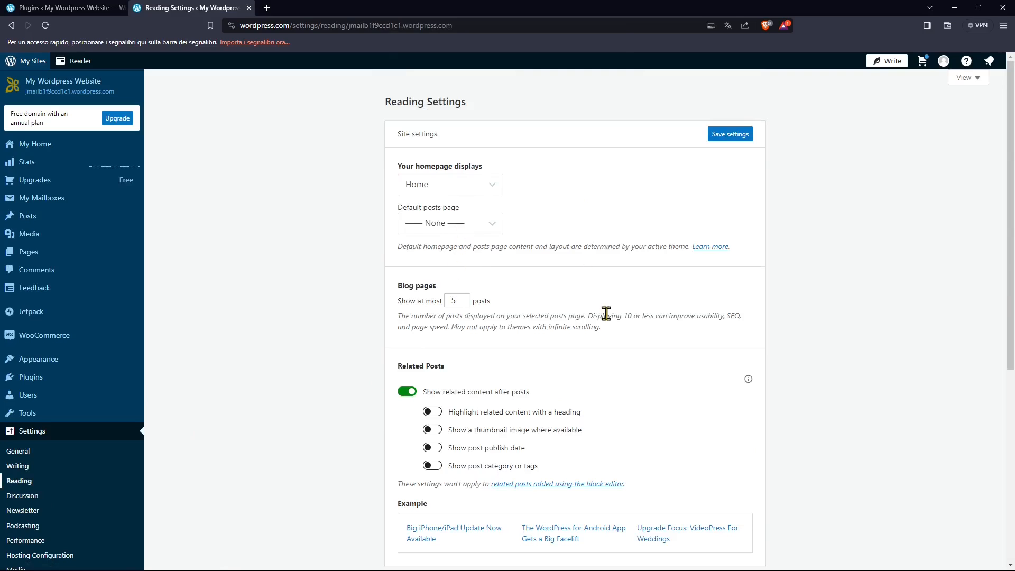
click(443, 186)
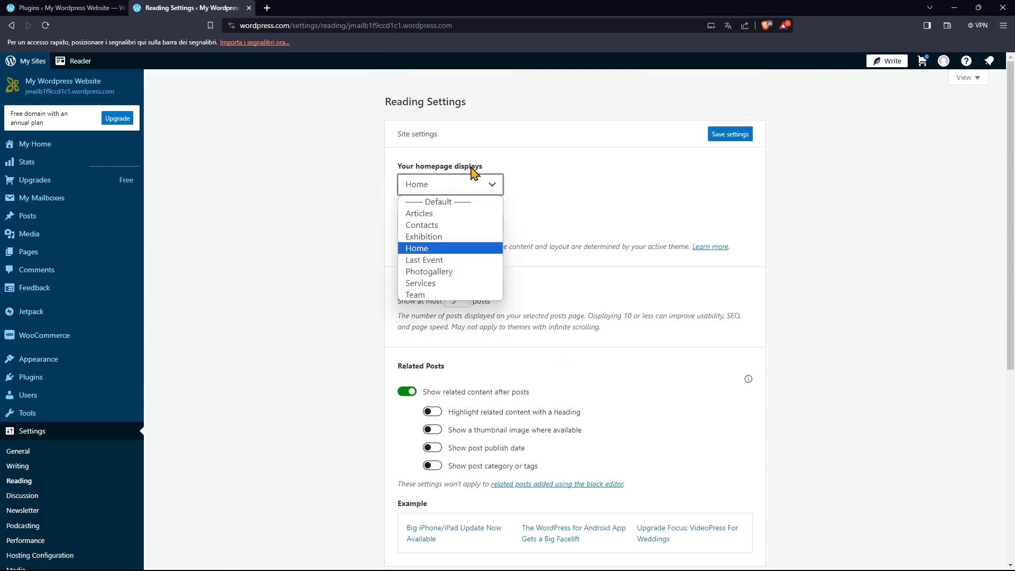
click(556, 174)
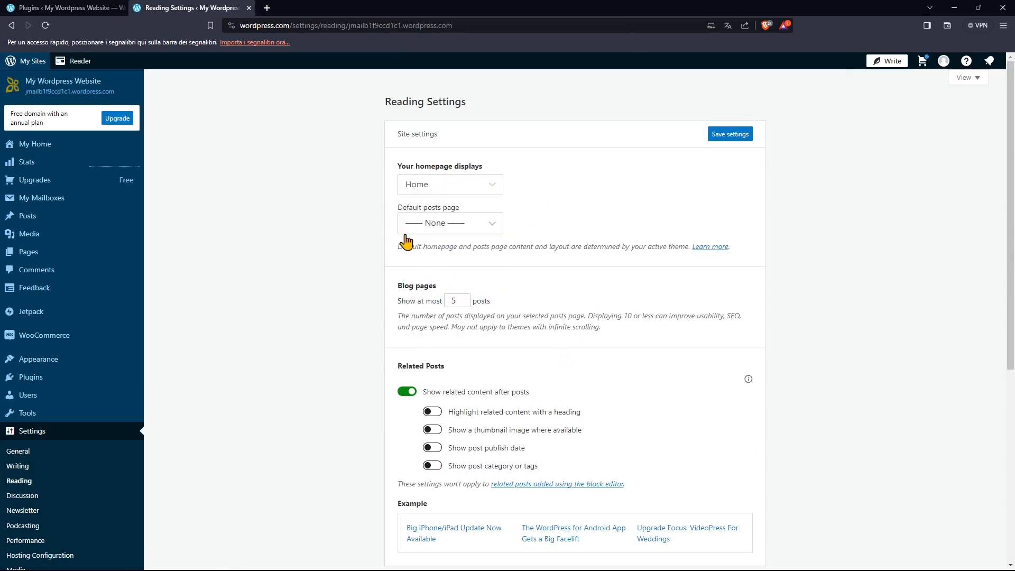
click(433, 224)
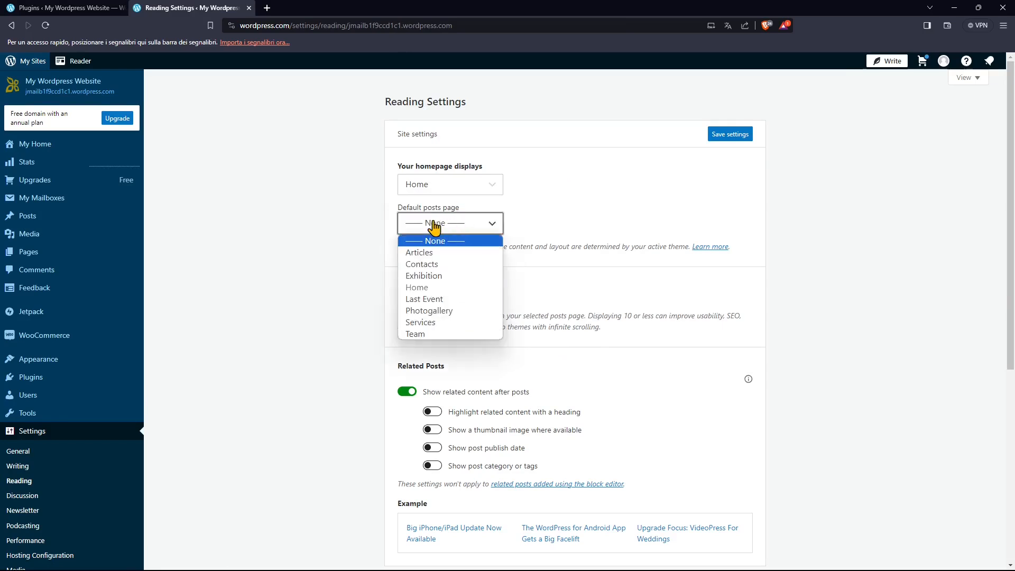
click(568, 297)
Enable the heading, thumbnail image, publish date and category or tags options for related posts.
scroll(568, 317, down, 2)
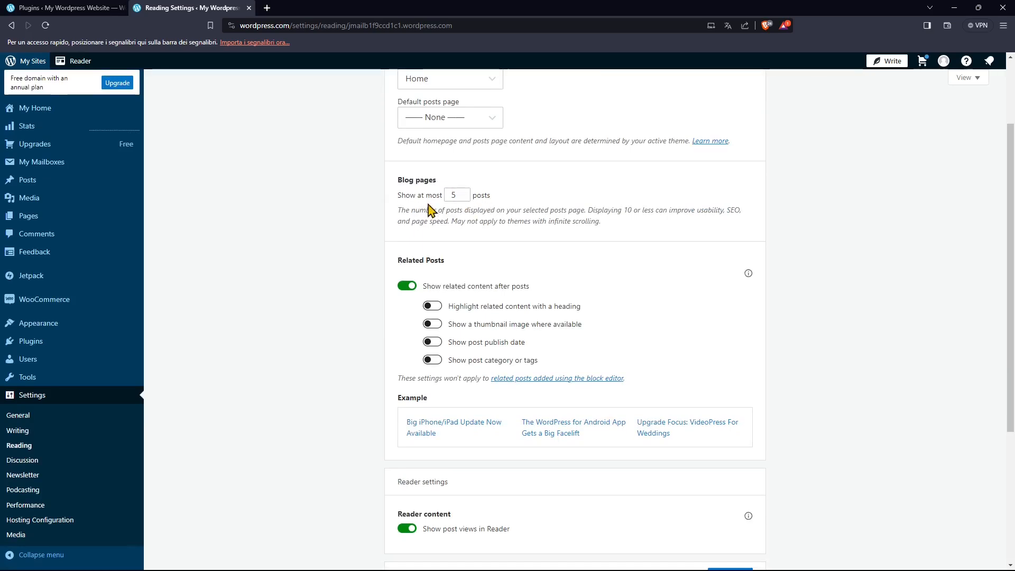
scroll(528, 365, down, 2)
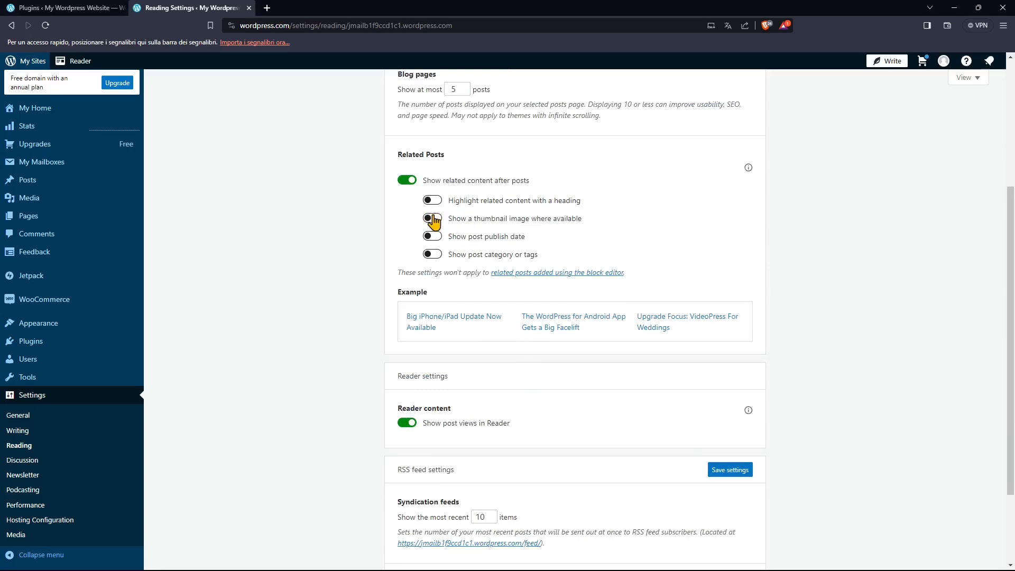
click(434, 203)
click(431, 218)
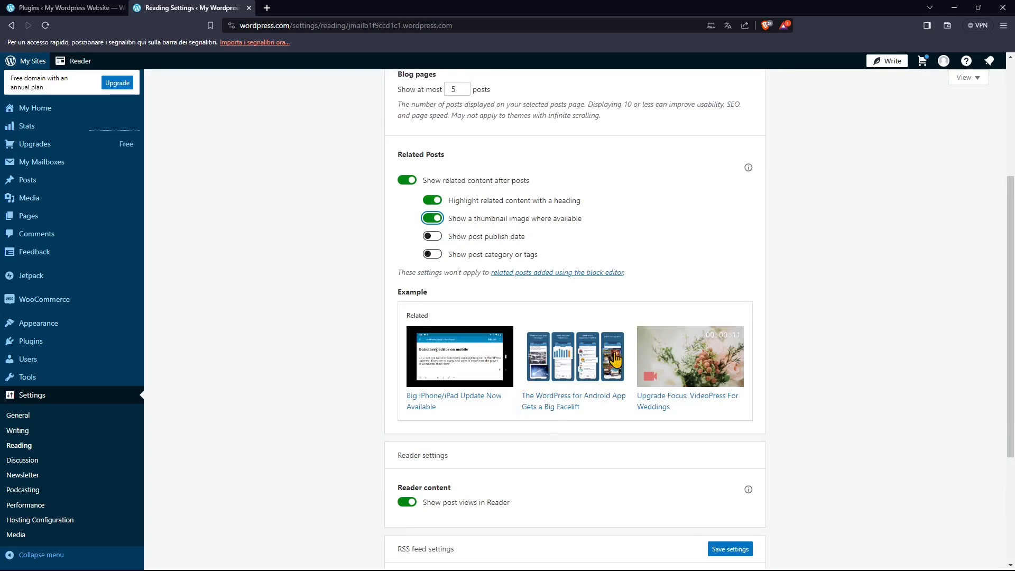
click(432, 236)
click(432, 255)
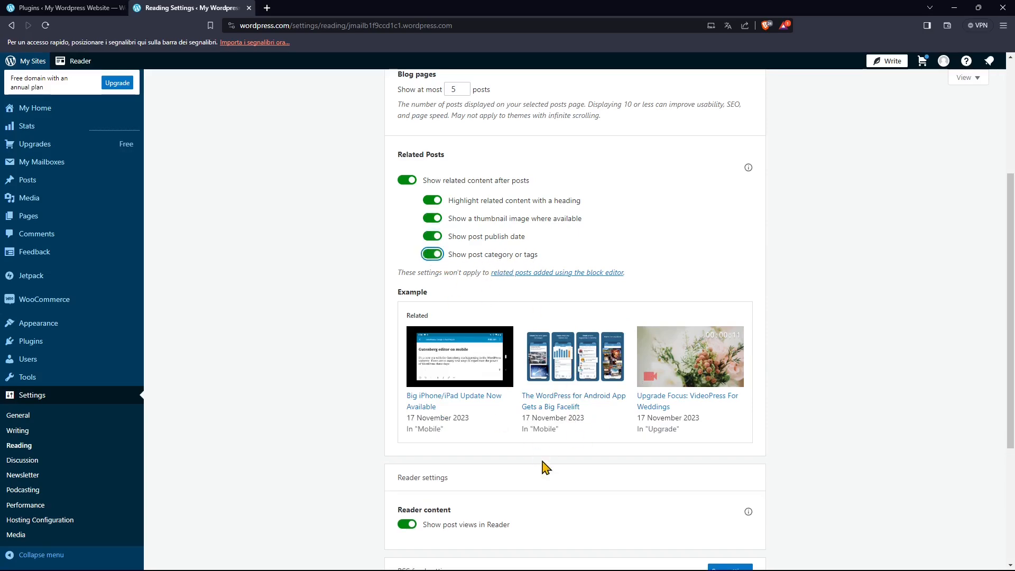
Look over the reader content and RSS feed settings, and switch to the Discussion settings, discarding the unsaved reading changes.
scroll(547, 455, down, 4)
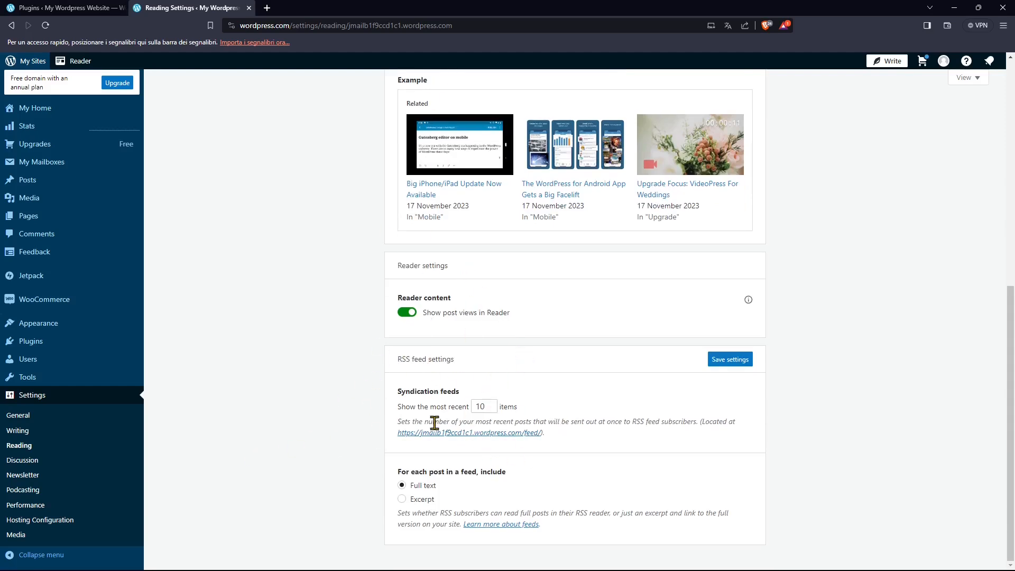
click(24, 460)
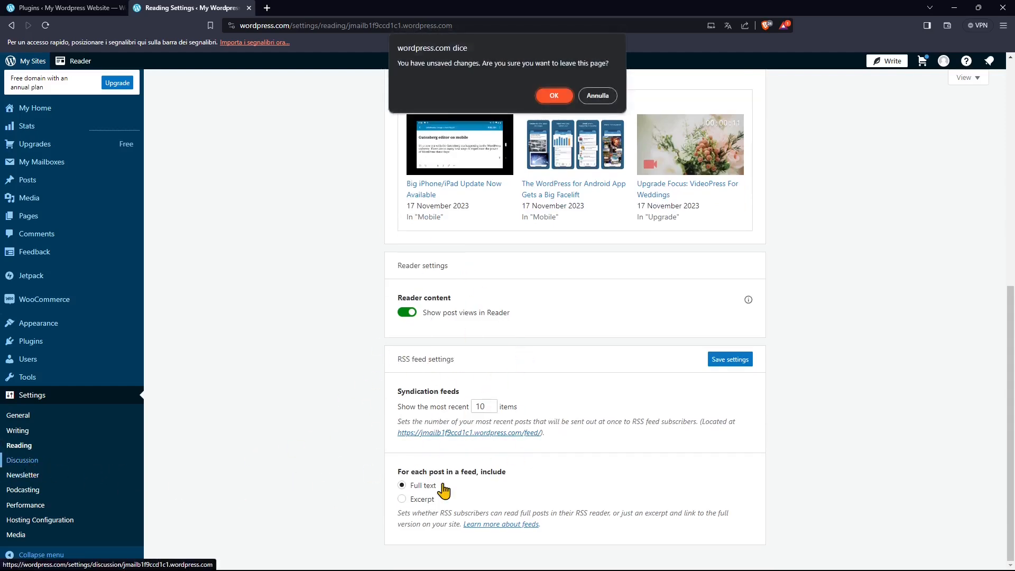
click(553, 96)
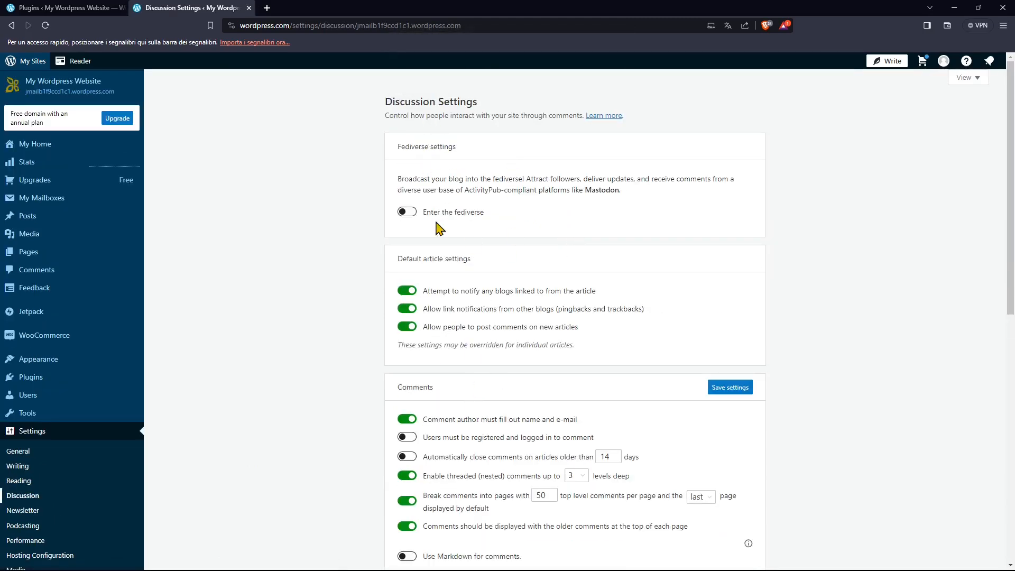
Try the toggle for comments on new articles and review the comment, e-mail notification and moderation options in the Discussion settings.
scroll(486, 329, down, 2)
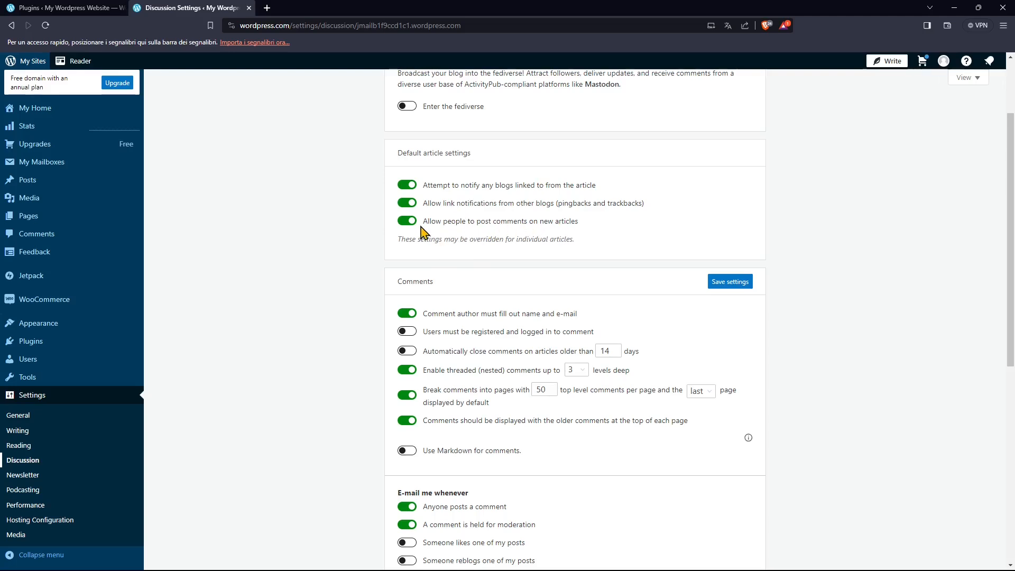
click(405, 222)
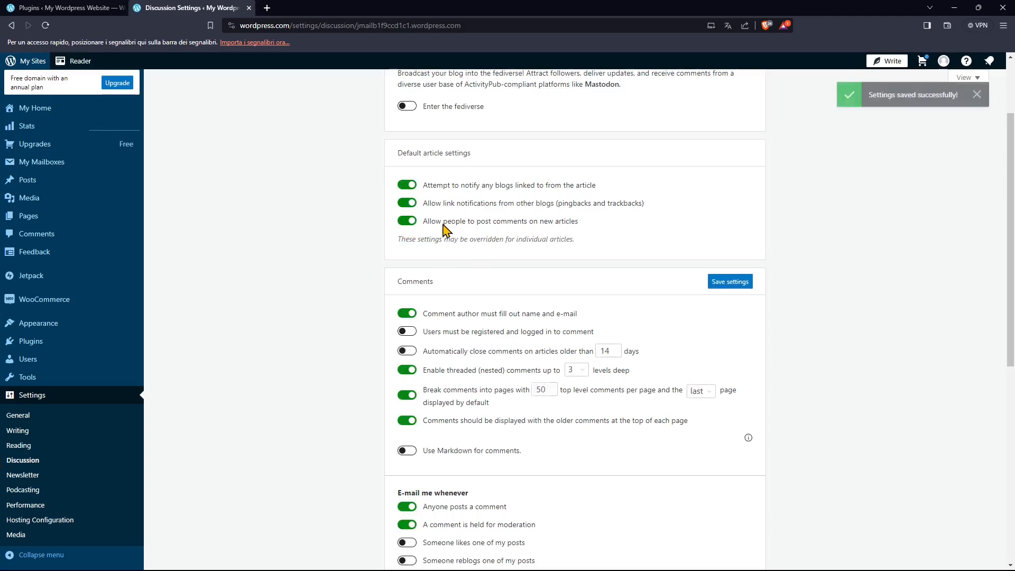
scroll(443, 226, down, 2)
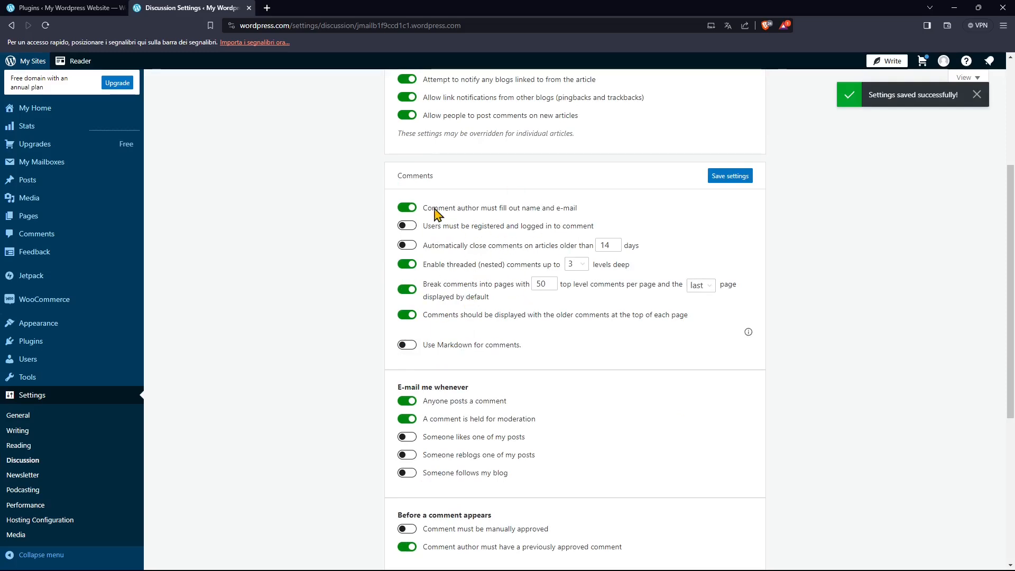
scroll(436, 437, down, 1)
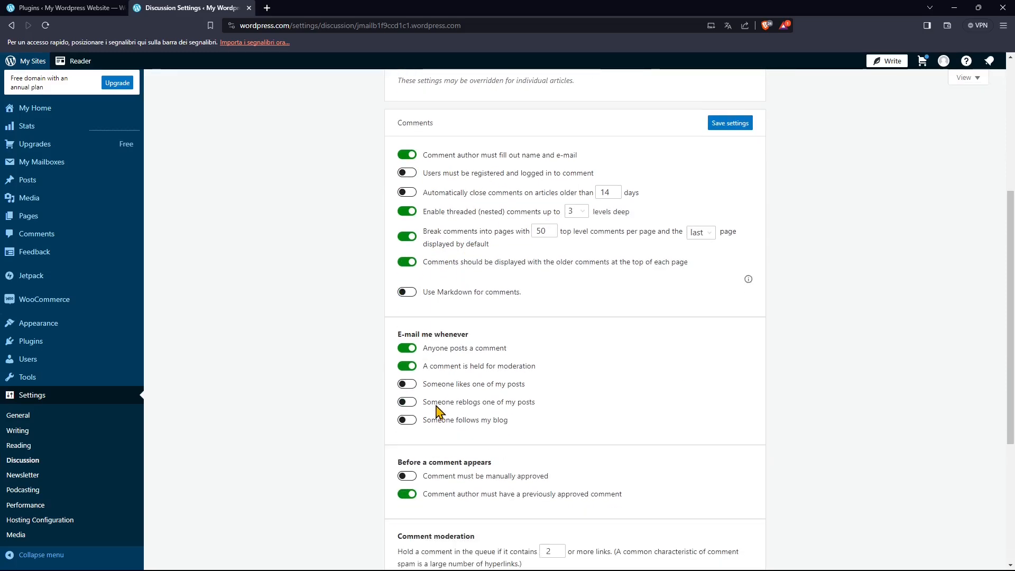
scroll(454, 332, down, 2)
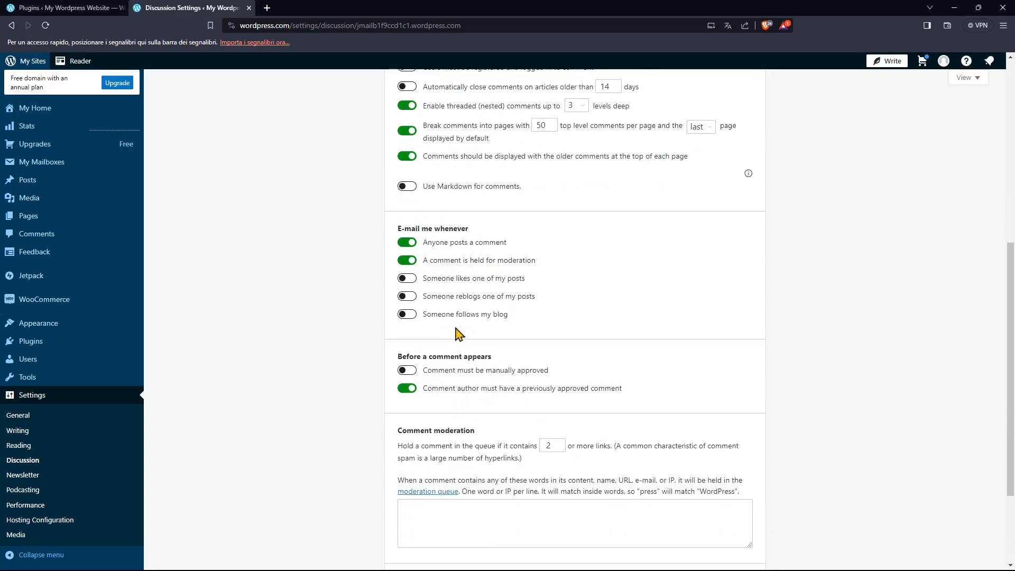
scroll(431, 308, down, 3)
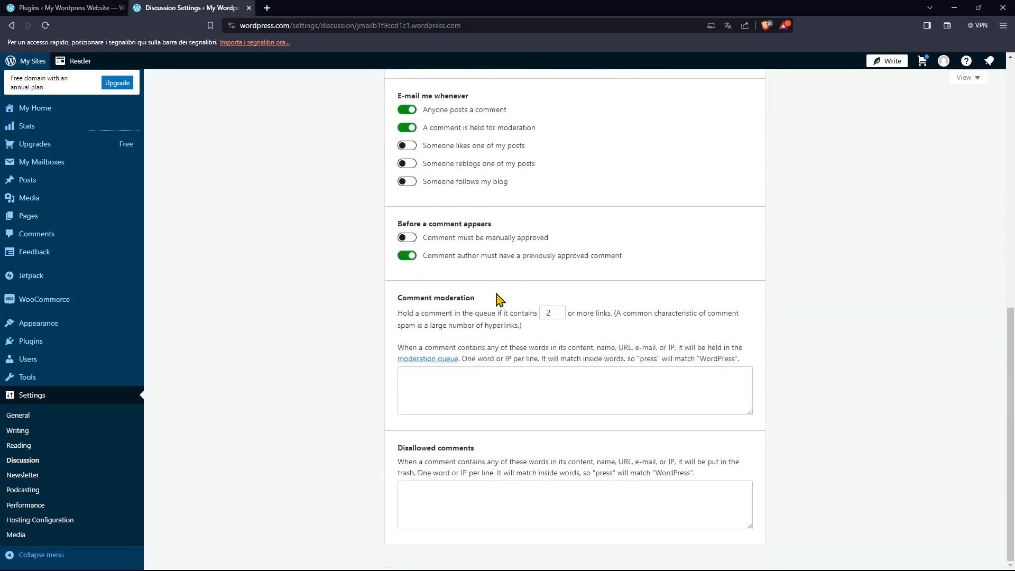
Open the Newsletter settings, and look over the category, cover image and topic options in the Podcasting settings.
click(26, 475)
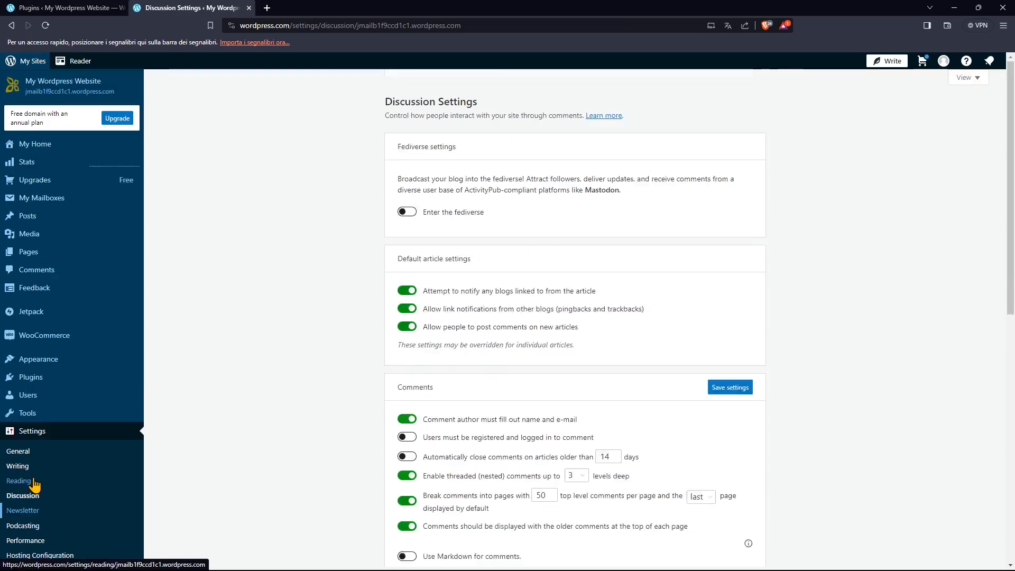
scroll(24, 494, down, 3)
click(23, 495)
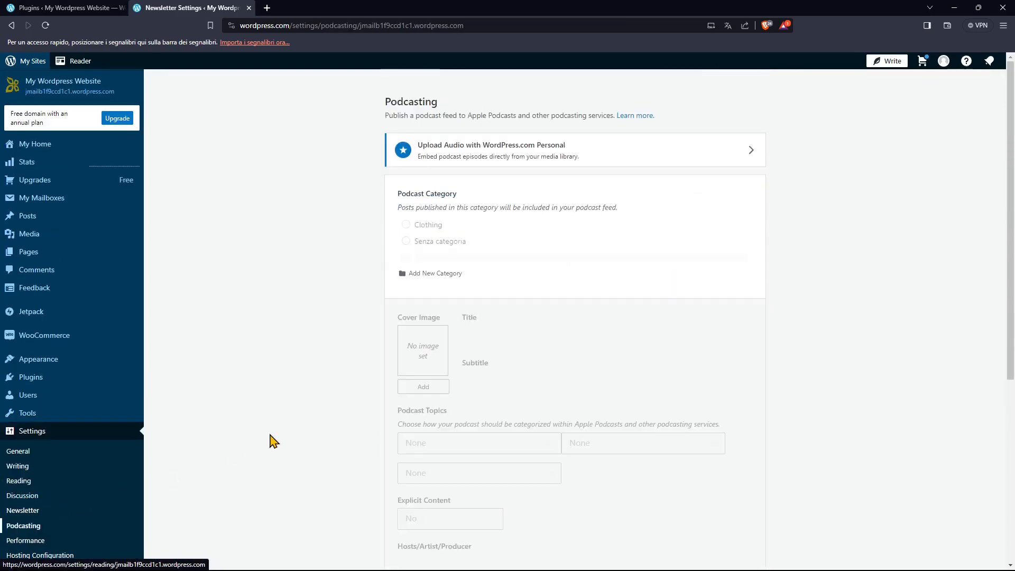
scroll(91, 500, down, 1)
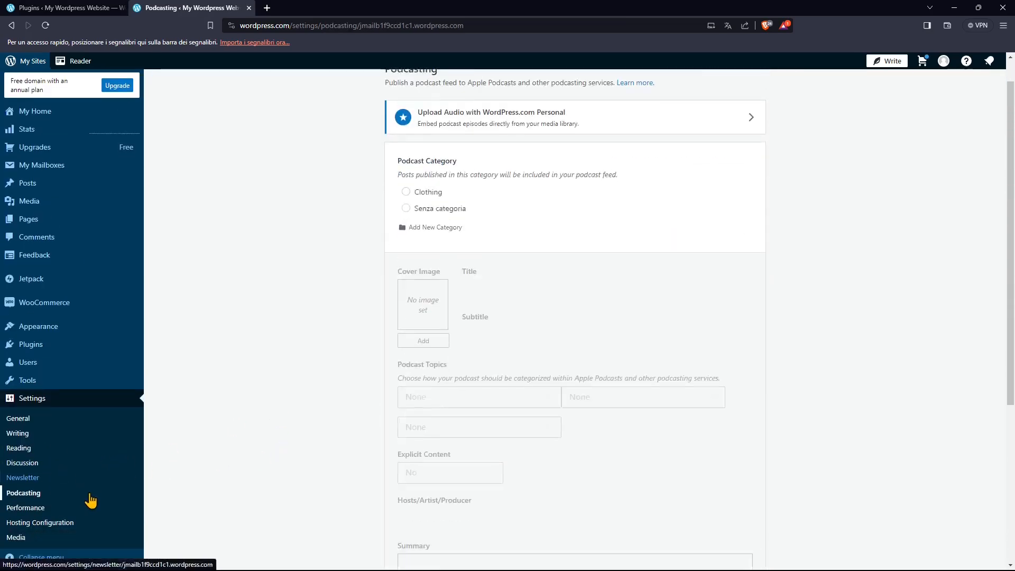
View the Performance settings and look over the Hosting Configuration page.
click(32, 508)
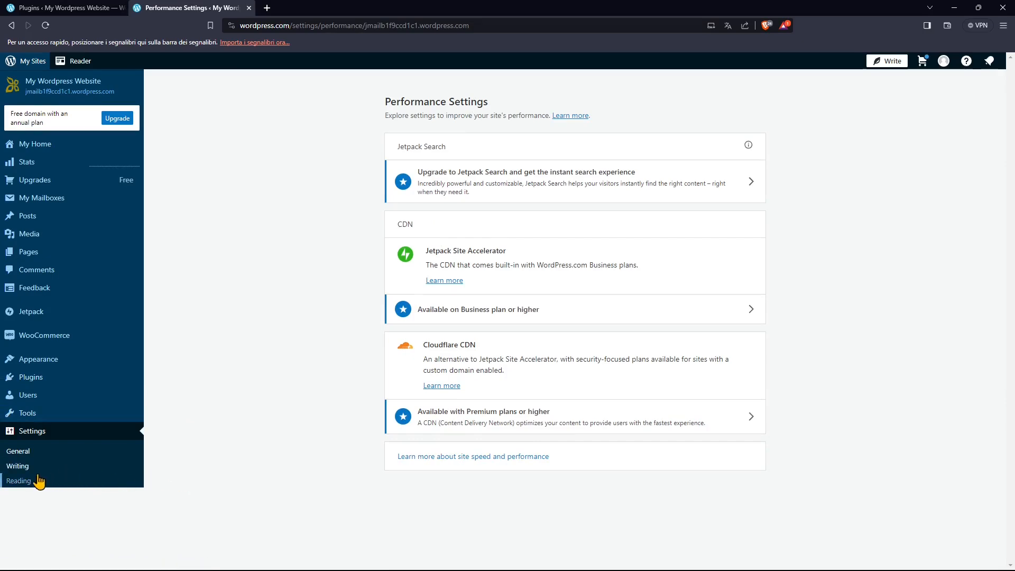
click(52, 448)
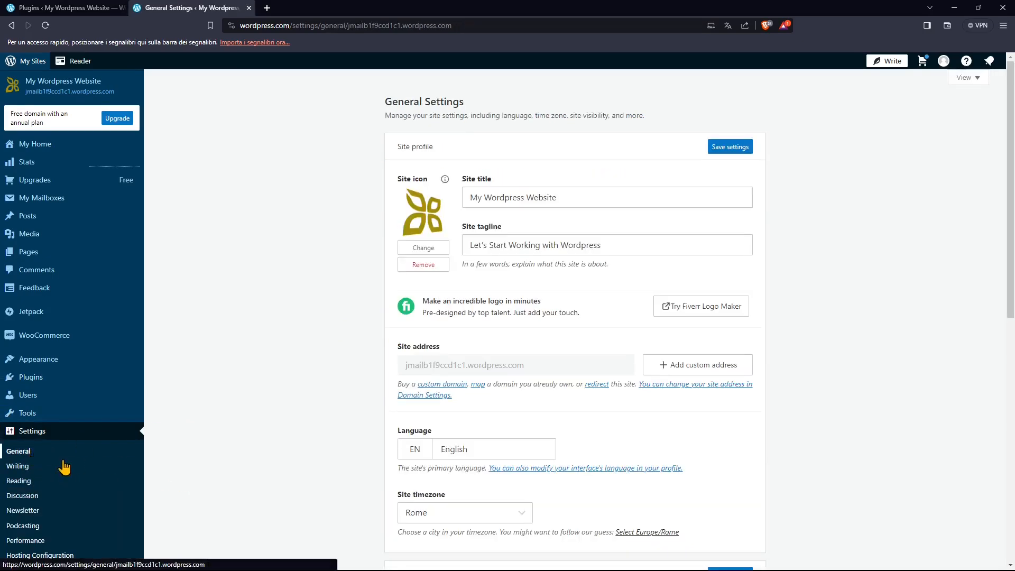
scroll(74, 531, down, 3)
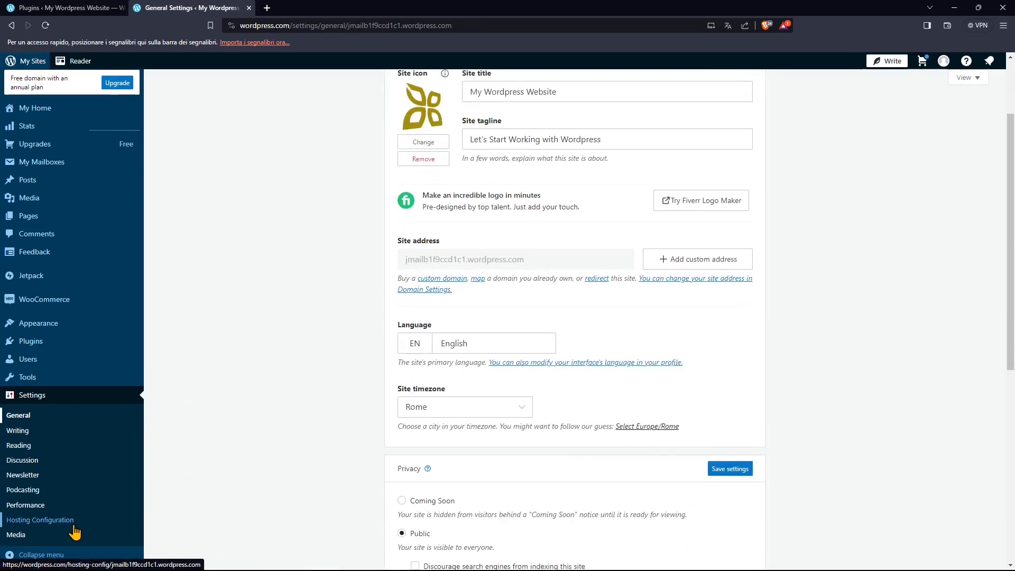
click(45, 523)
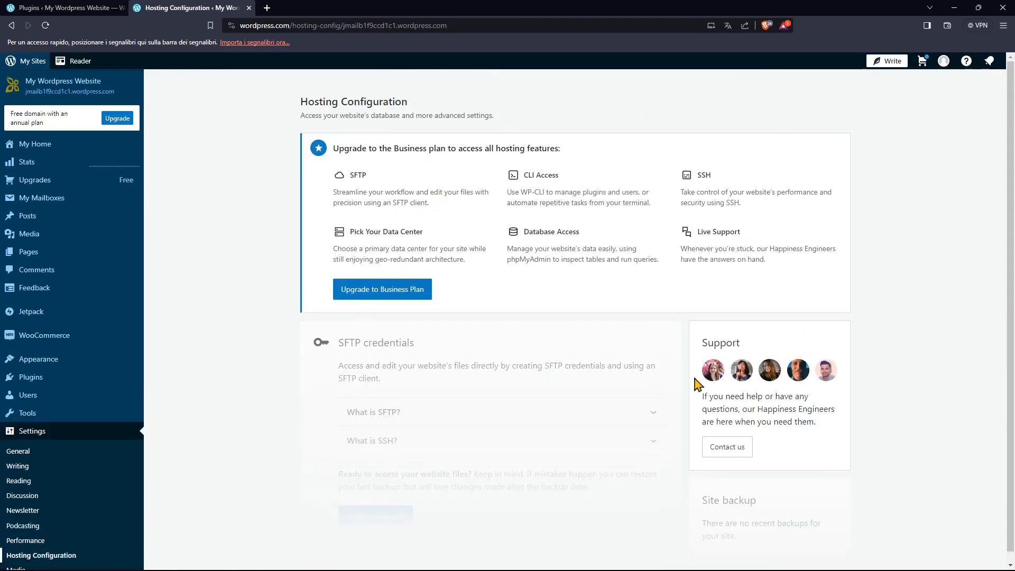
scroll(113, 508, down, 1)
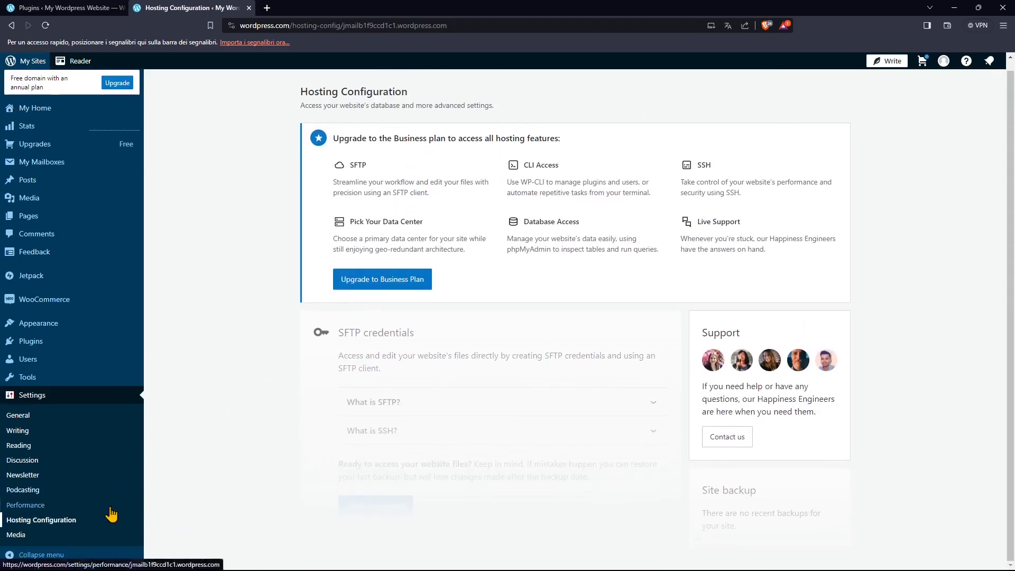
Open the Media settings and review the image size, gallery carousel and podcast feed options.
click(19, 534)
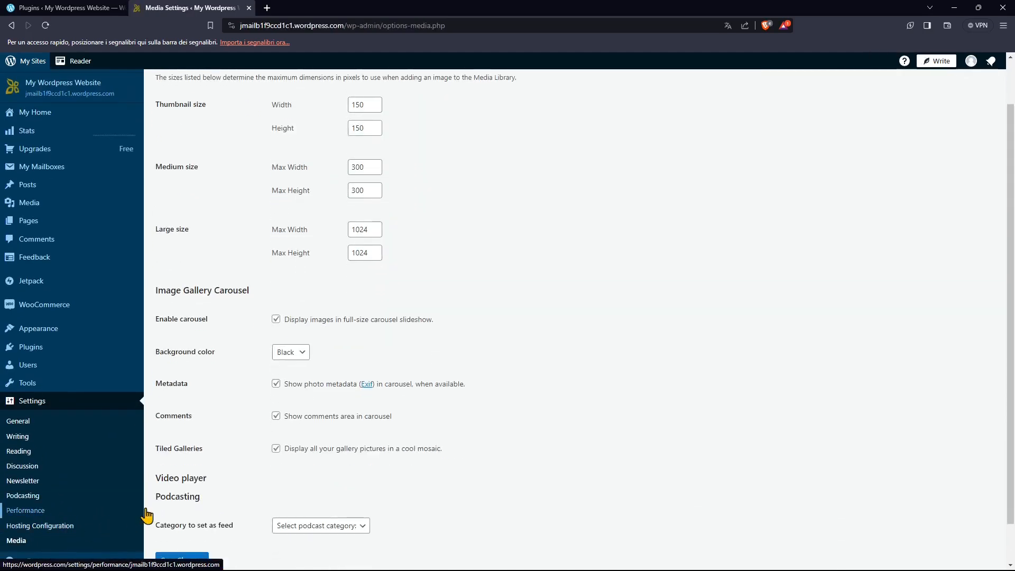
scroll(253, 285, up, 1)
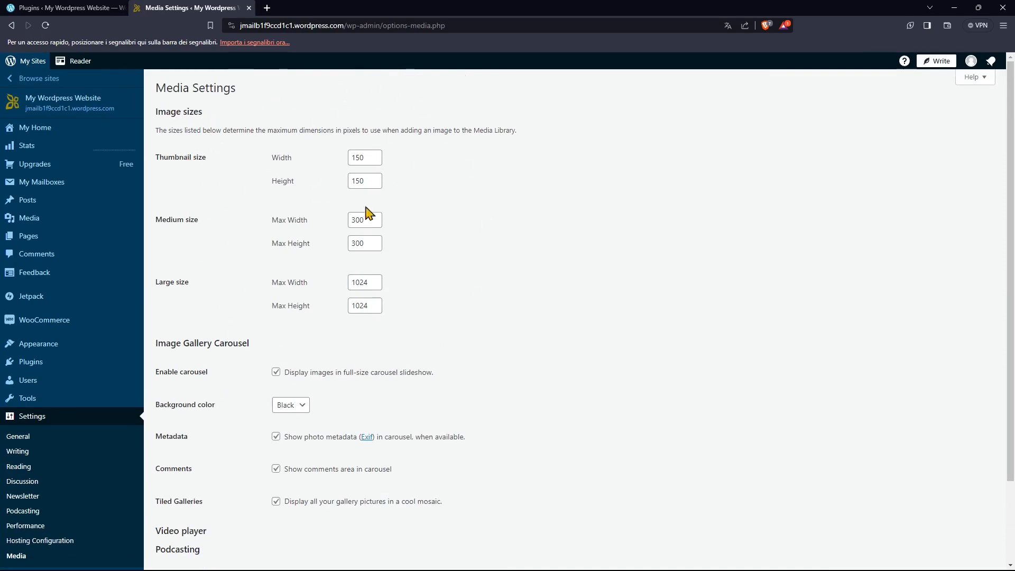
scroll(340, 419, down, 2)
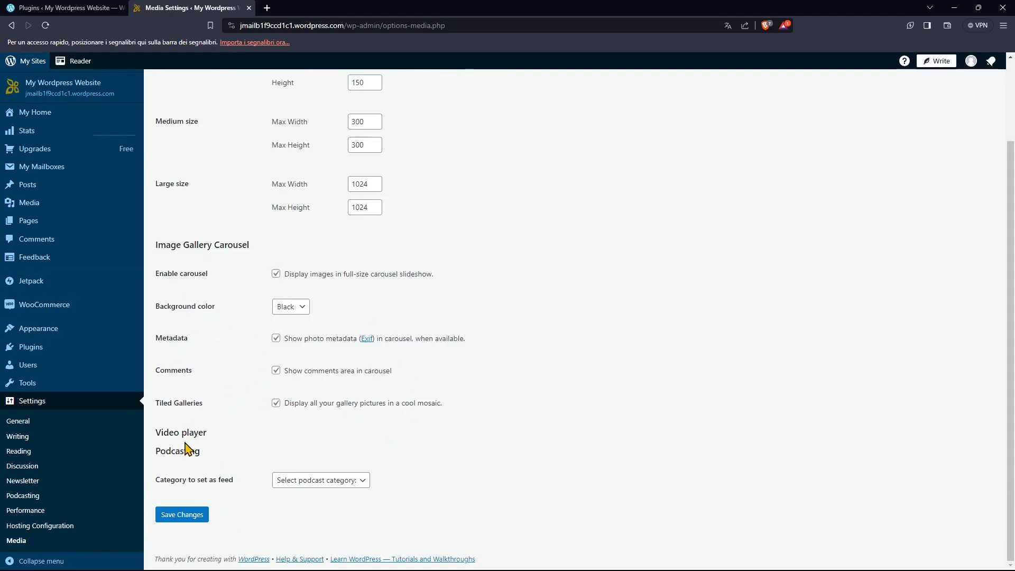
scroll(449, 407, up, 2)
Switch to the other browser window with the WordPress.com homepage and maximize it.
key(alt+Tab)
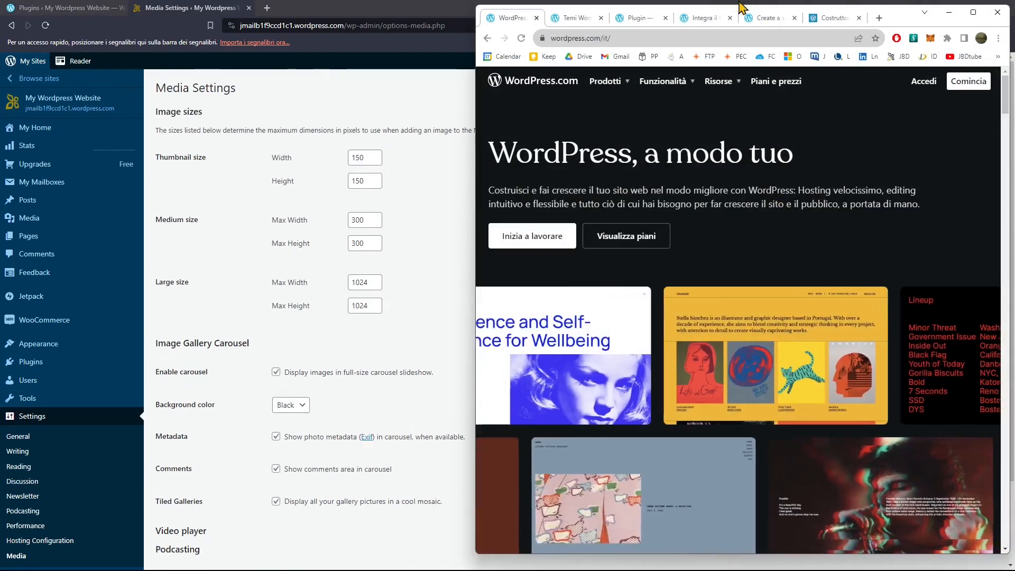
click(975, 14)
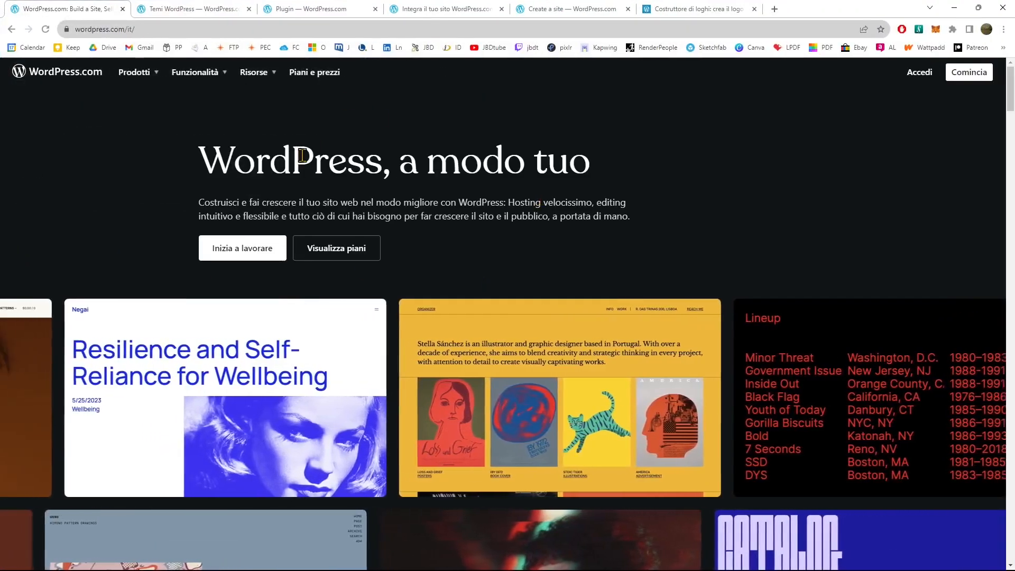
Try to load the English homepage by replacing the address ending with en/.
click(137, 30)
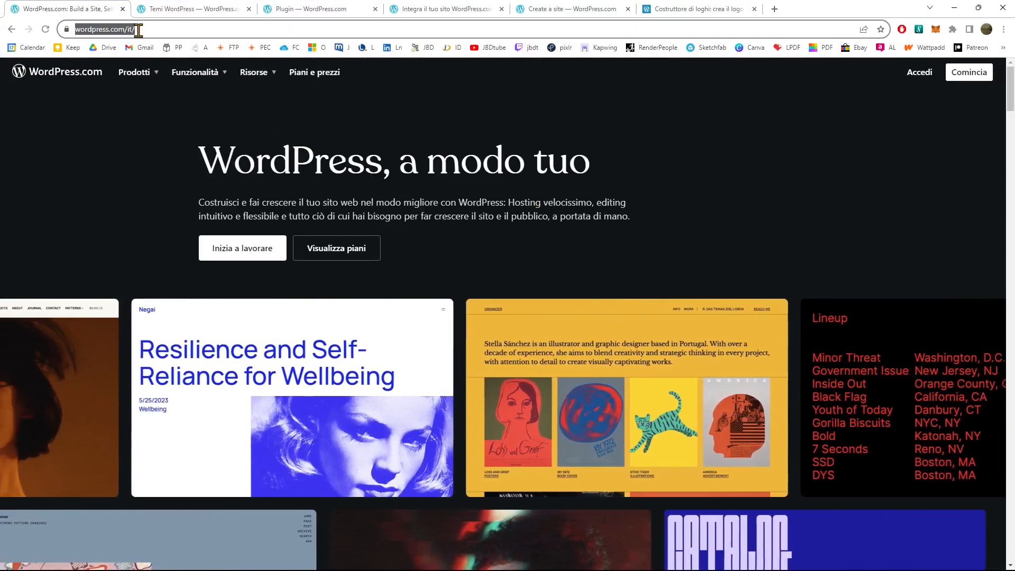
click(133, 32)
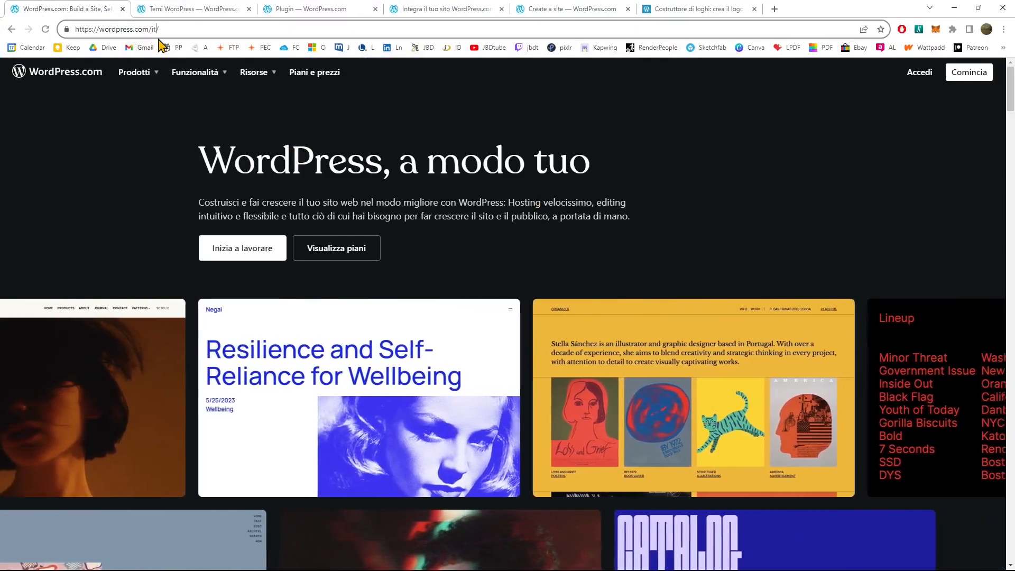
key(BackSpace)
key(BackSpace)
key(BackSpace)
text(en/)
key(Return)
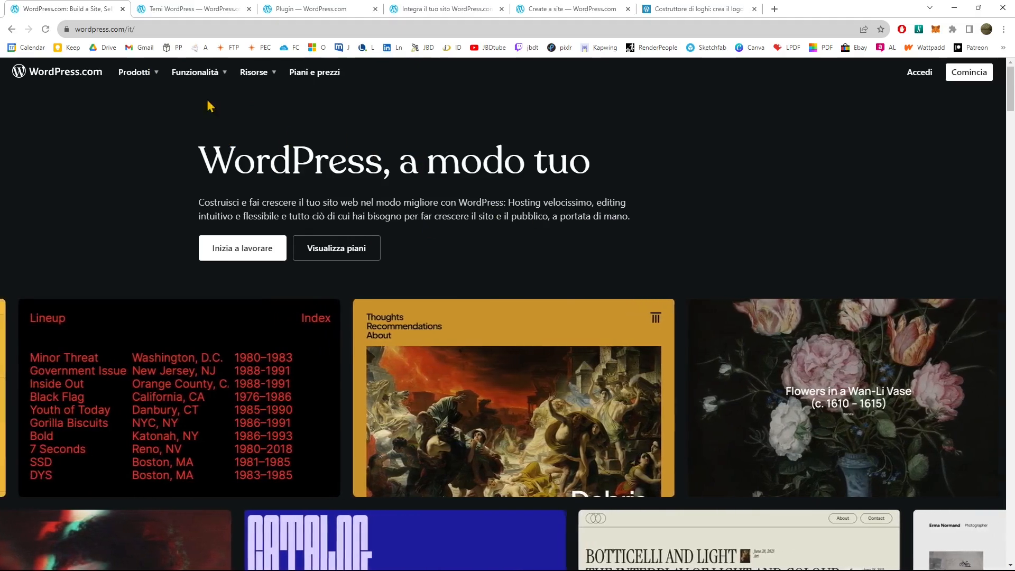
View the site's features entries and browse the catalogue on the WordPress themes page.
mouse_move(193, 76)
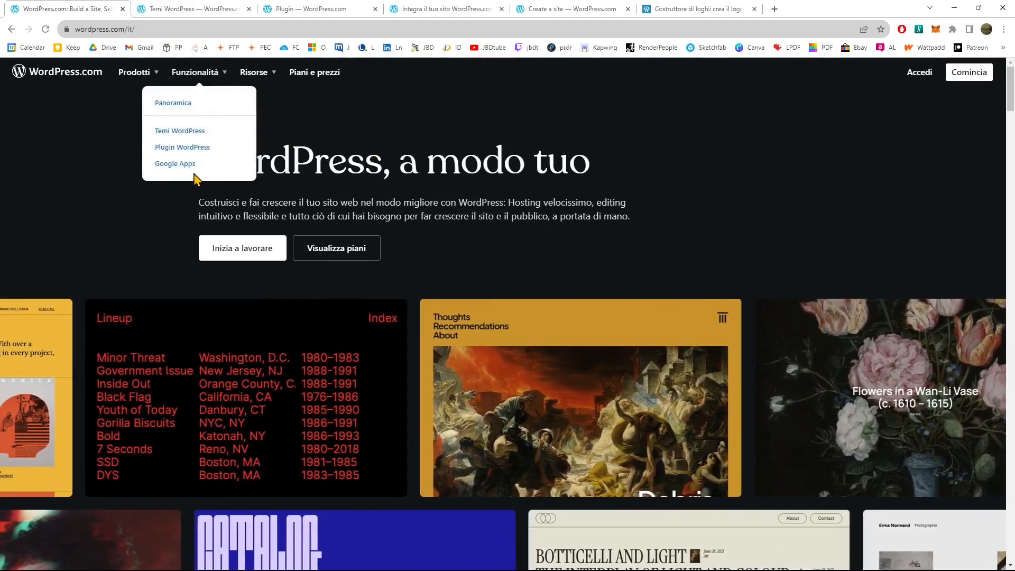
mouse_move(256, 73)
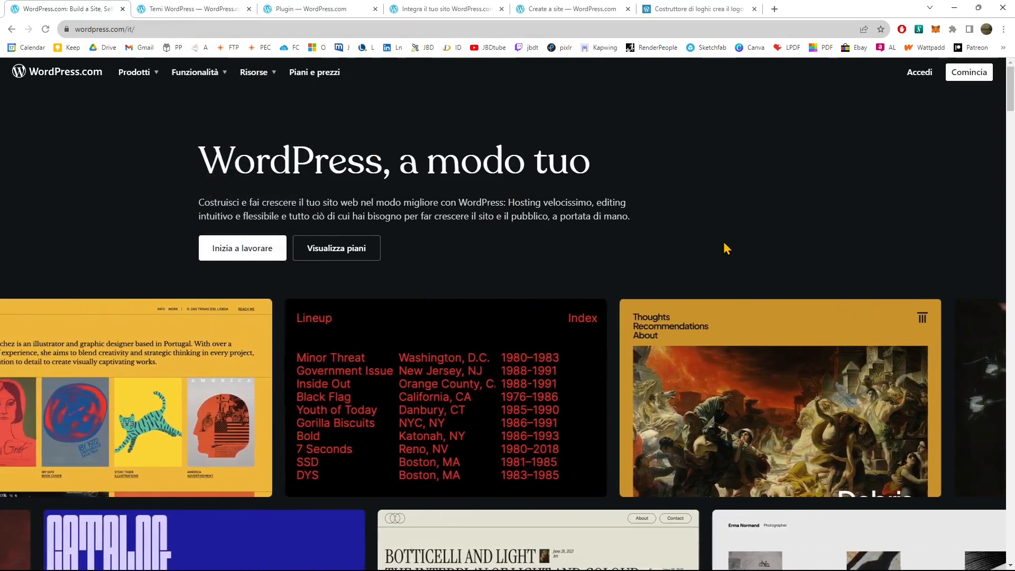
click(194, 10)
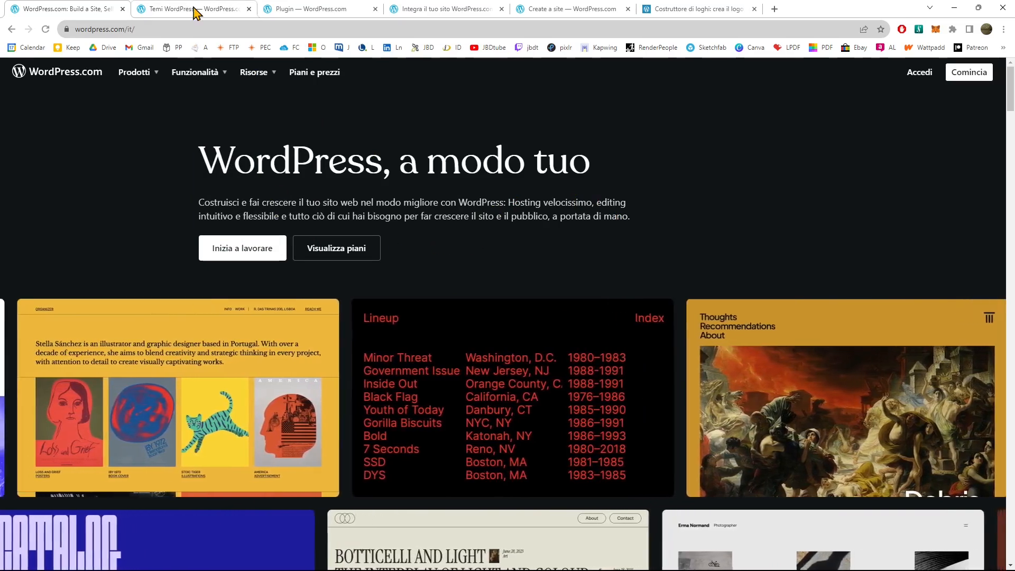
scroll(266, 319, down, 2)
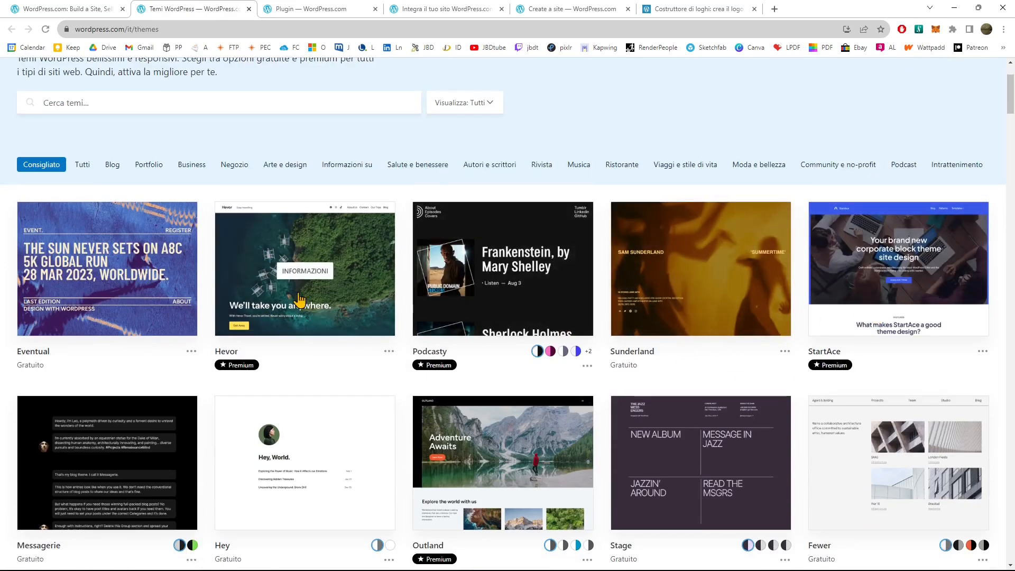
scroll(376, 310, down, 4)
scroll(550, 319, down, 10)
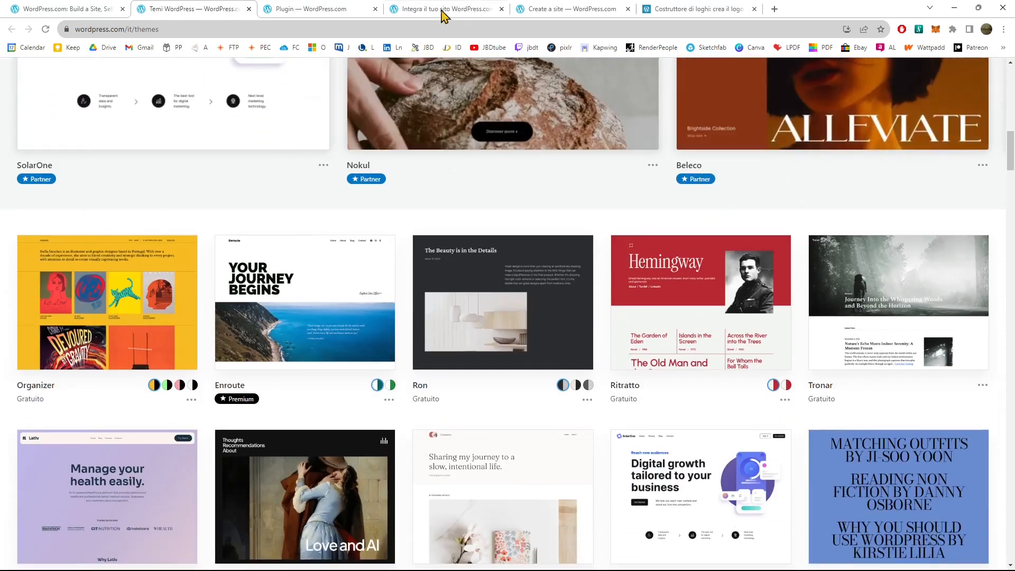
Switch to the WordPress.com plugins page and look through its plugin collections up to the premium plugins.
click(317, 9)
scroll(386, 309, up, 3)
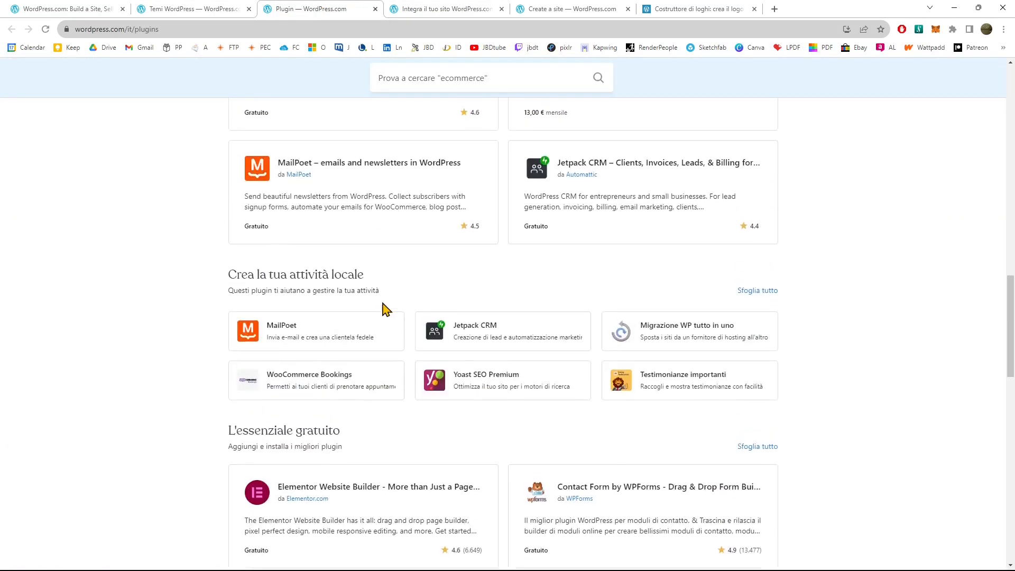
scroll(386, 309, up, 10)
scroll(384, 315, up, 10)
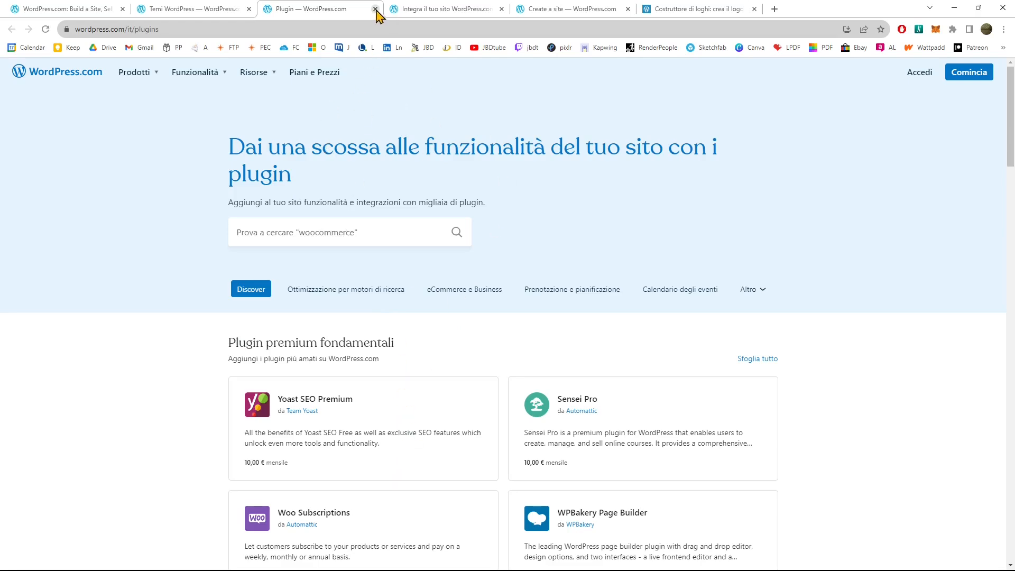
Close the themes page and the plugins page.
click(244, 10)
click(249, 9)
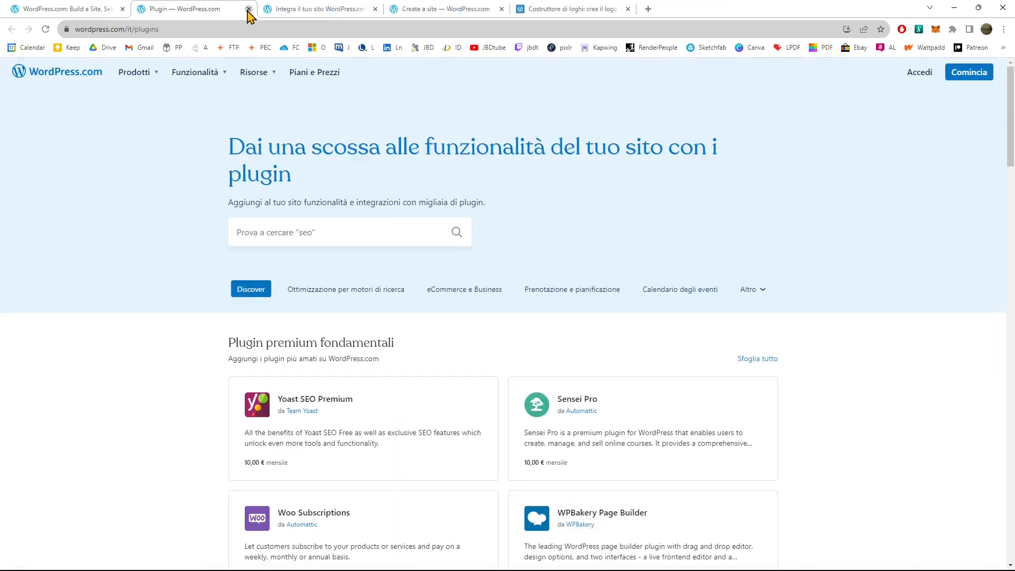
click(249, 9)
Look back over the WordPress.com Google integration page from Google Docs up to its heading, and close it and the domain search page.
scroll(398, 323, up, 20)
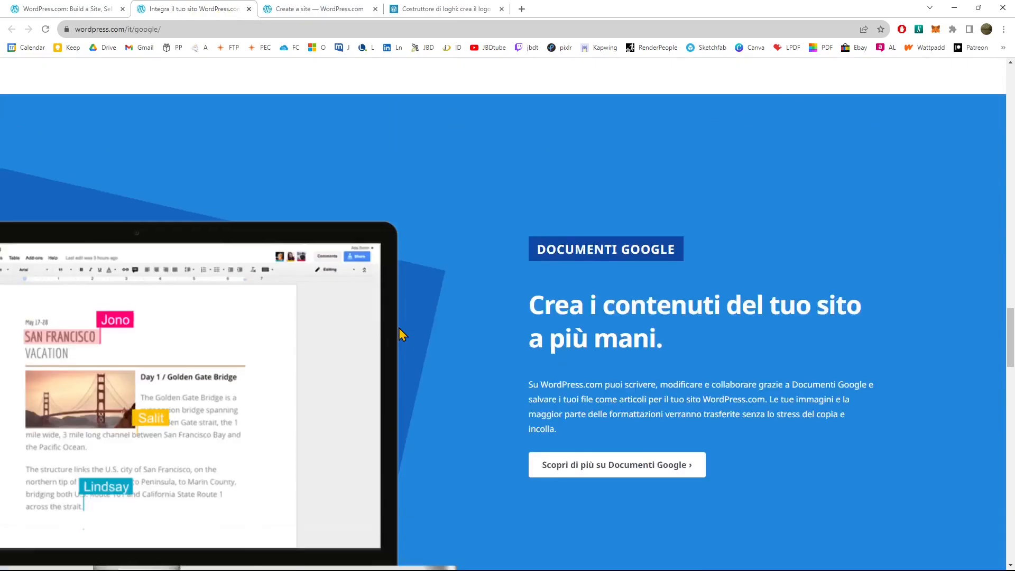
scroll(403, 333, up, 7)
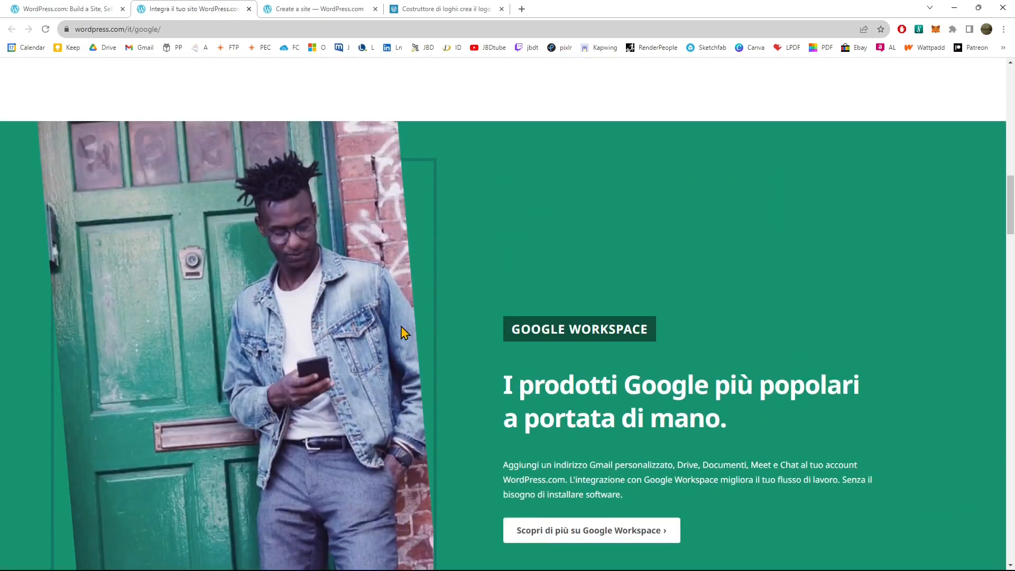
scroll(401, 330, up, 20)
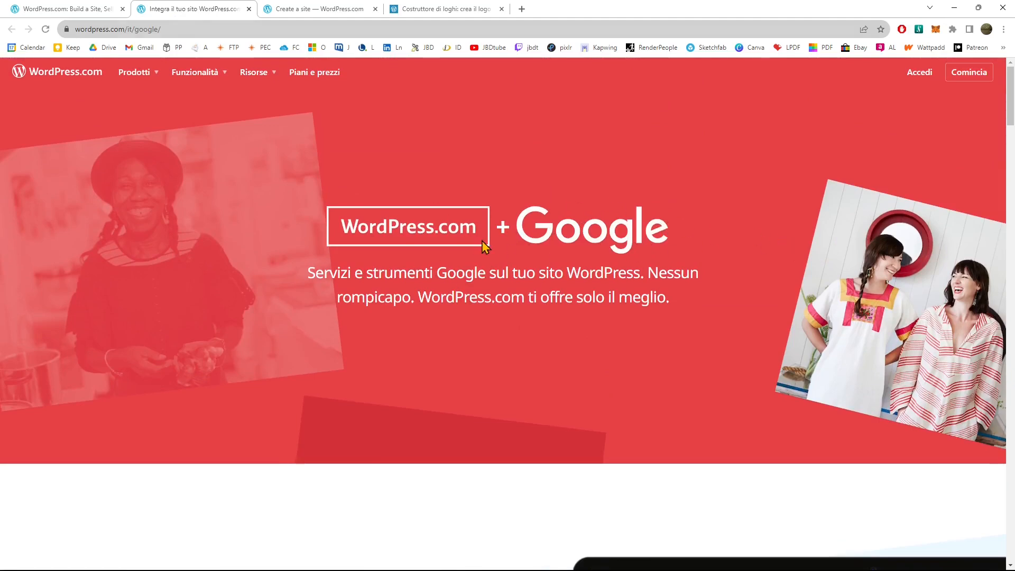
click(249, 9)
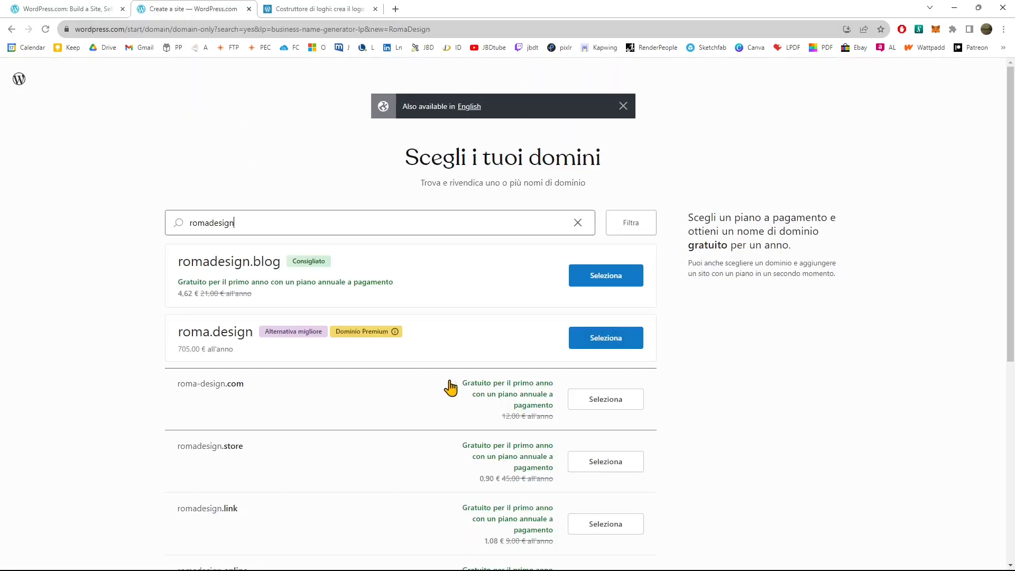
click(249, 8)
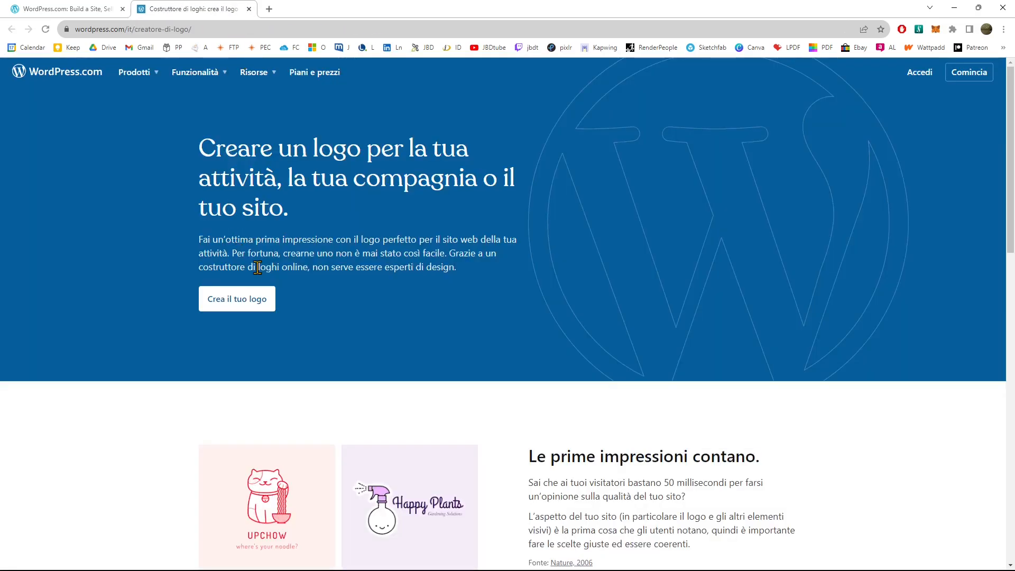
Look through the WordPress.com logo maker page and open its logo creation tool on Fiverr.
scroll(507, 354, down, 4)
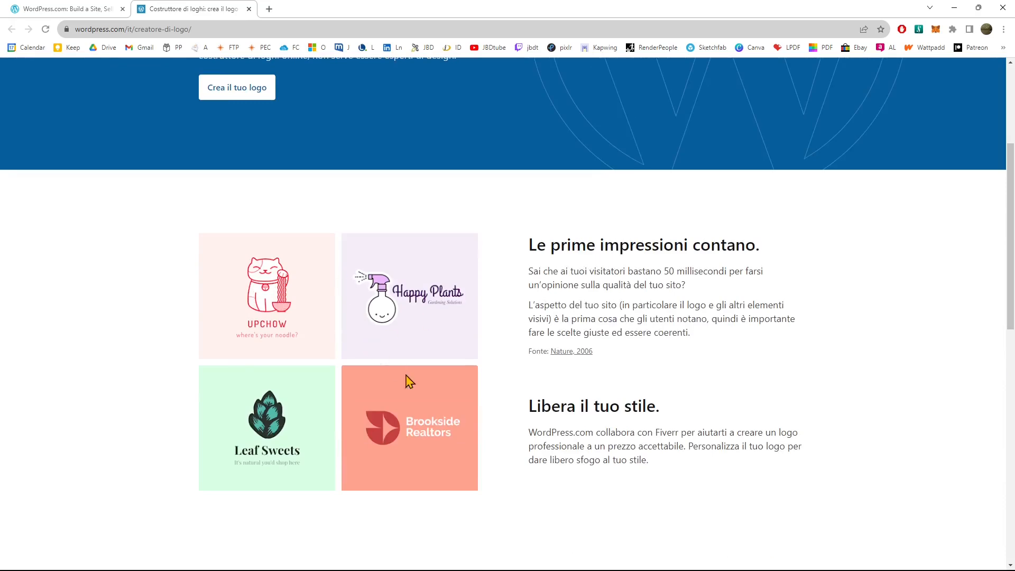
scroll(419, 392, down, 3)
scroll(427, 391, up, 7)
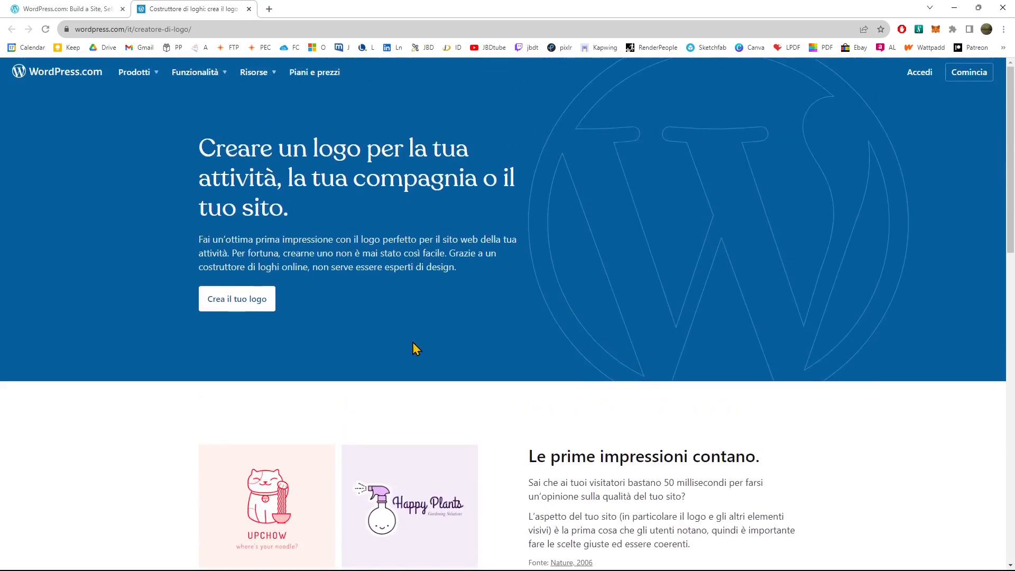
click(261, 312)
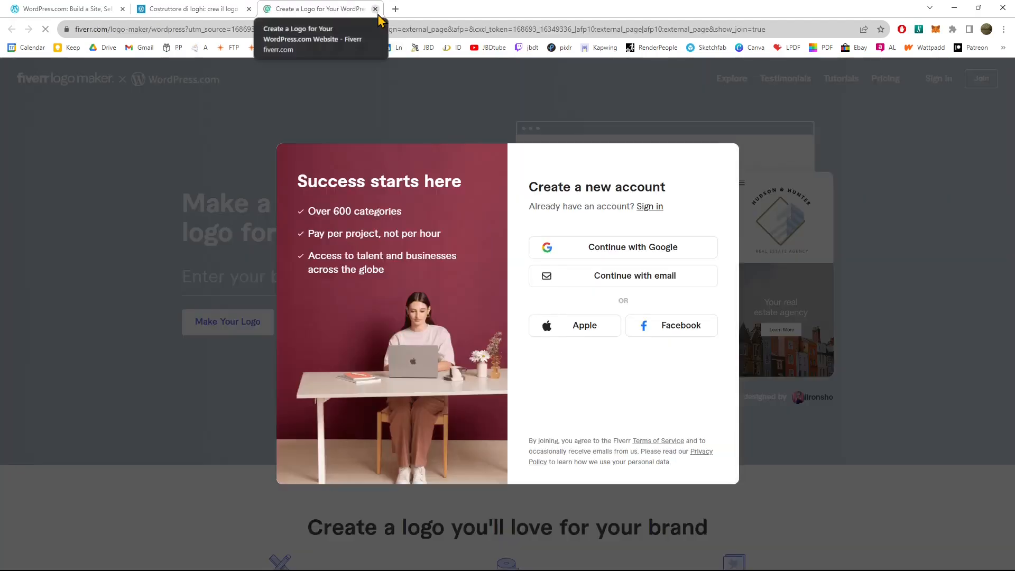
Close the Fiverr logo maker page and the WordPress.com logo maker page.
click(376, 10)
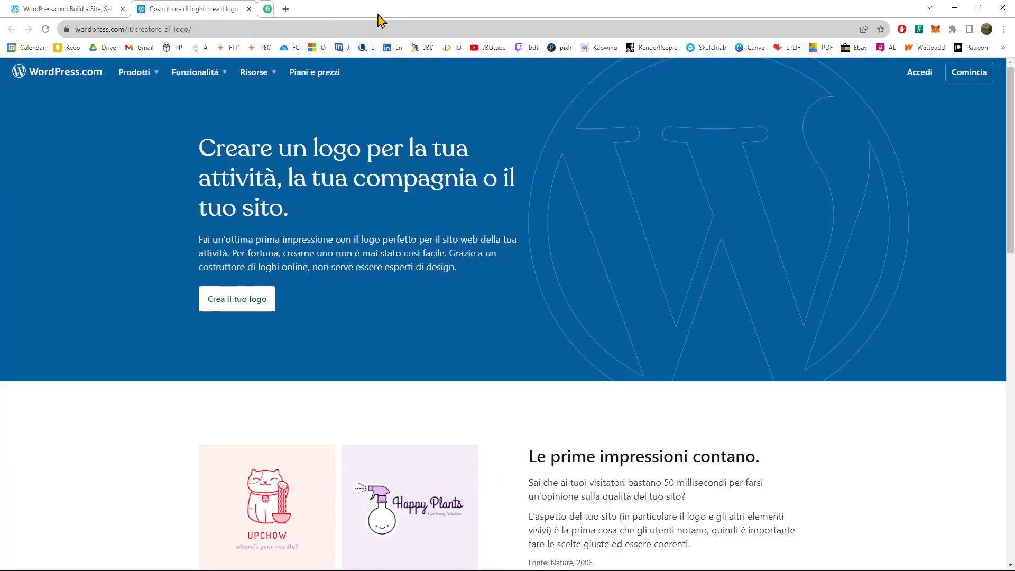
click(249, 9)
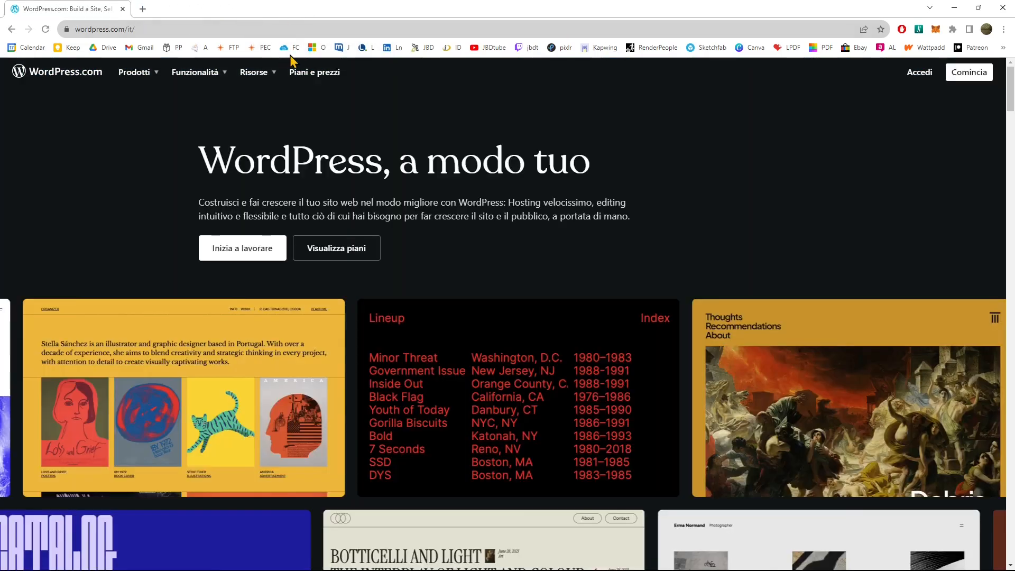
Search the web for gimp in place of the WordPress.com homepage, and for inkscape in a new tab.
click(132, 29)
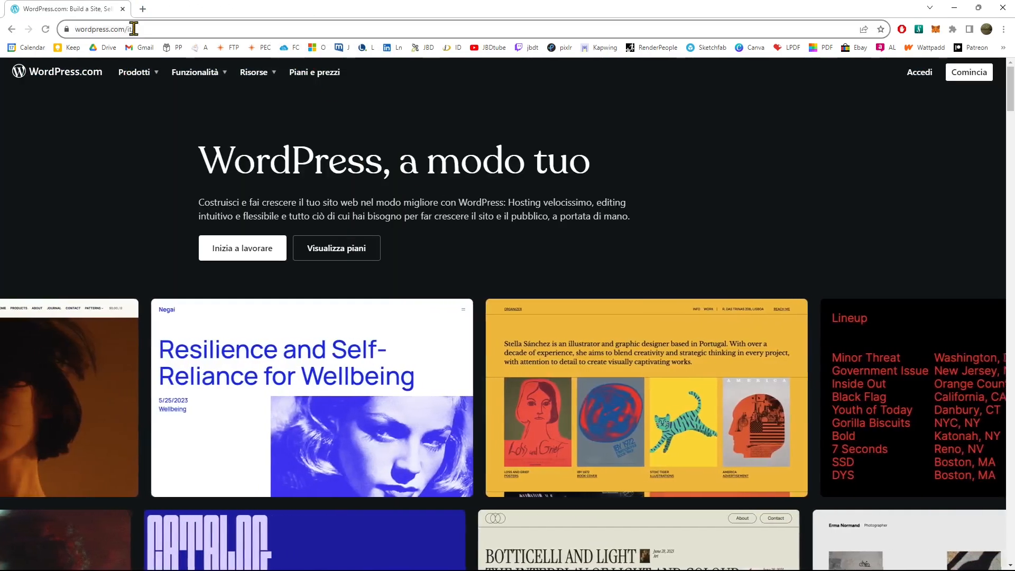
text(gimp)
key(Return)
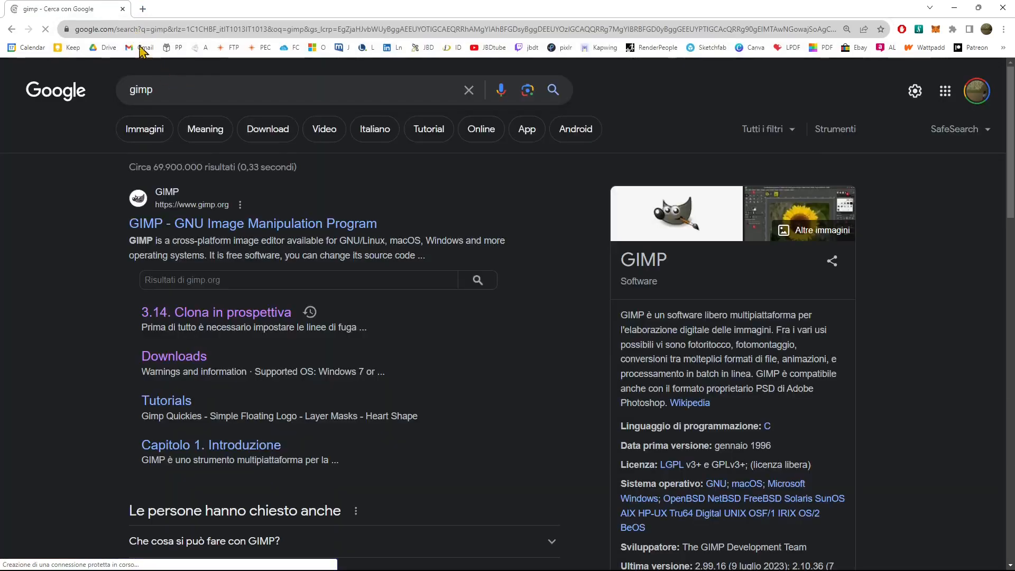
click(143, 9)
text(inks)
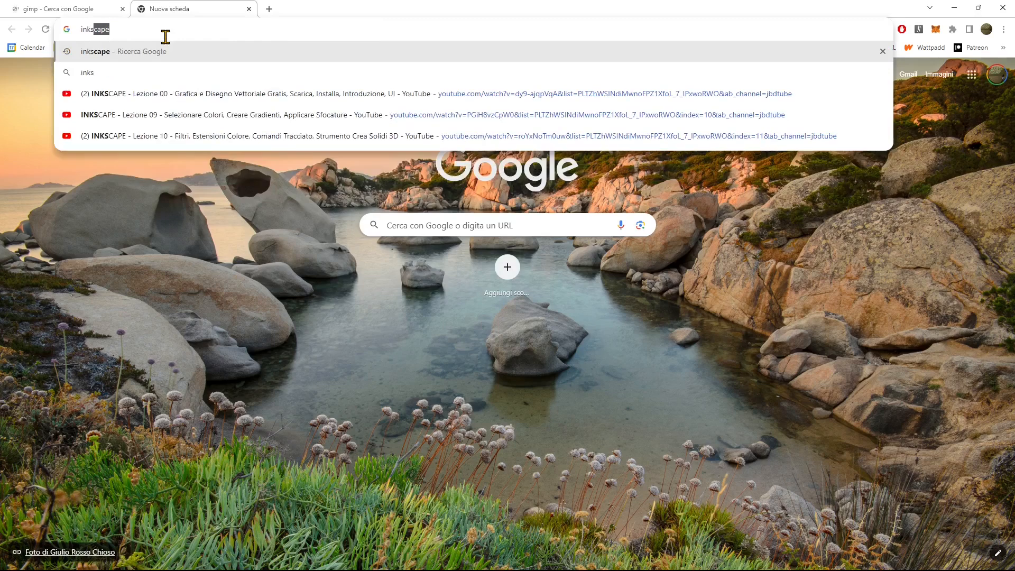
key(Return)
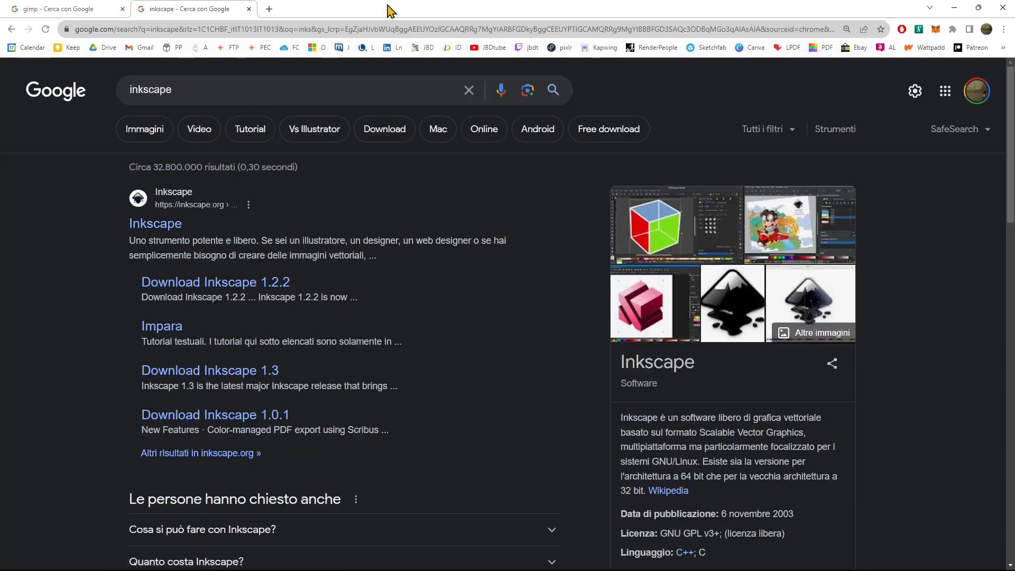
Close the gimp and inkscape searches and go from the site's Media Settings to My Home.
double_click(450, 12)
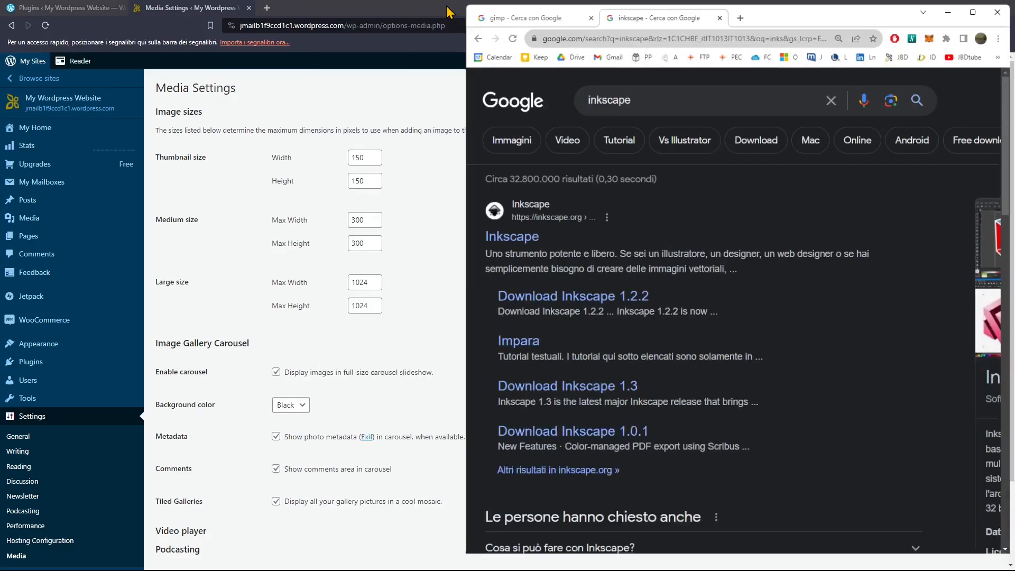
drag(822, 15, 816, 60)
click(598, 63)
click(598, 63)
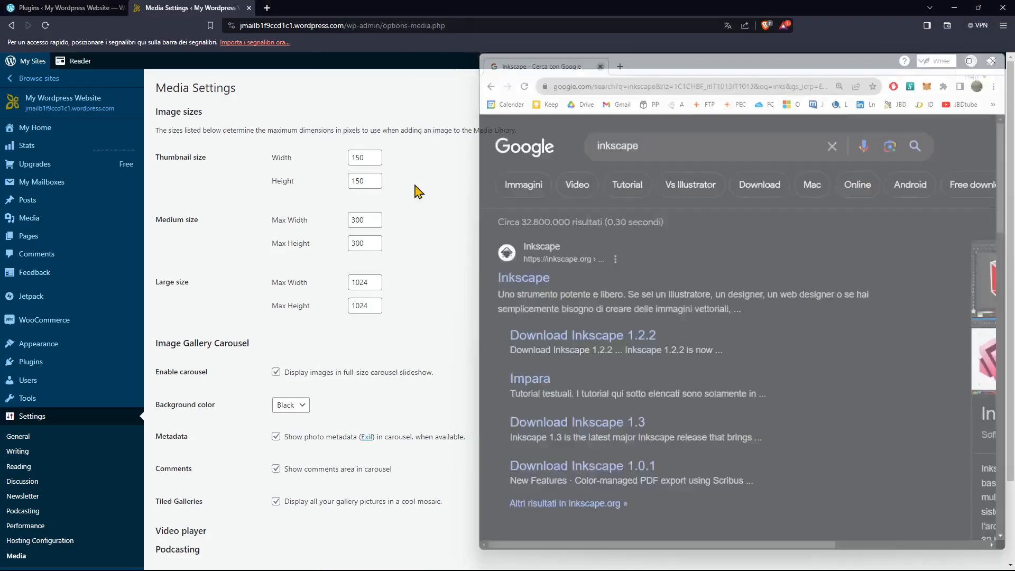
click(34, 132)
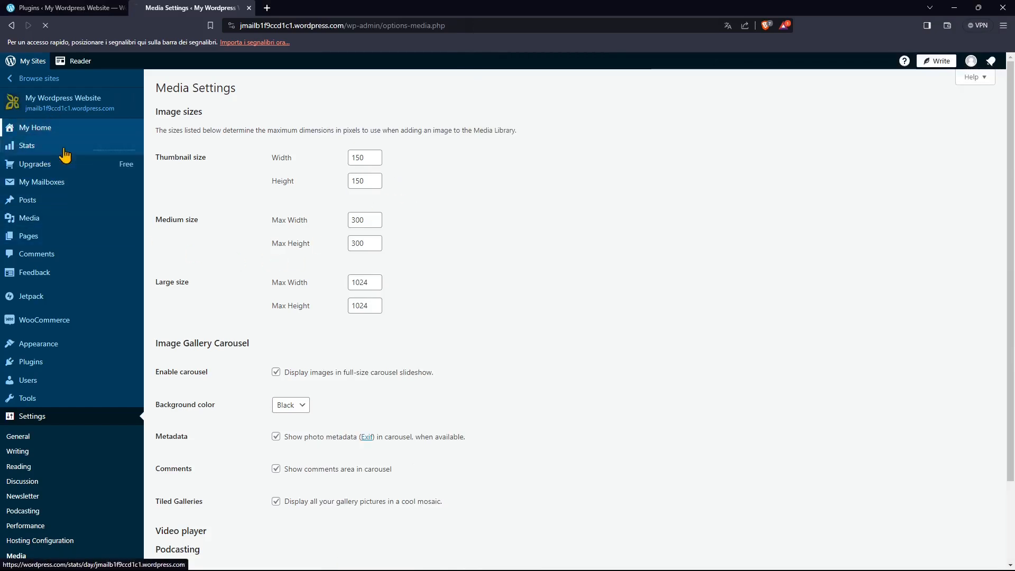